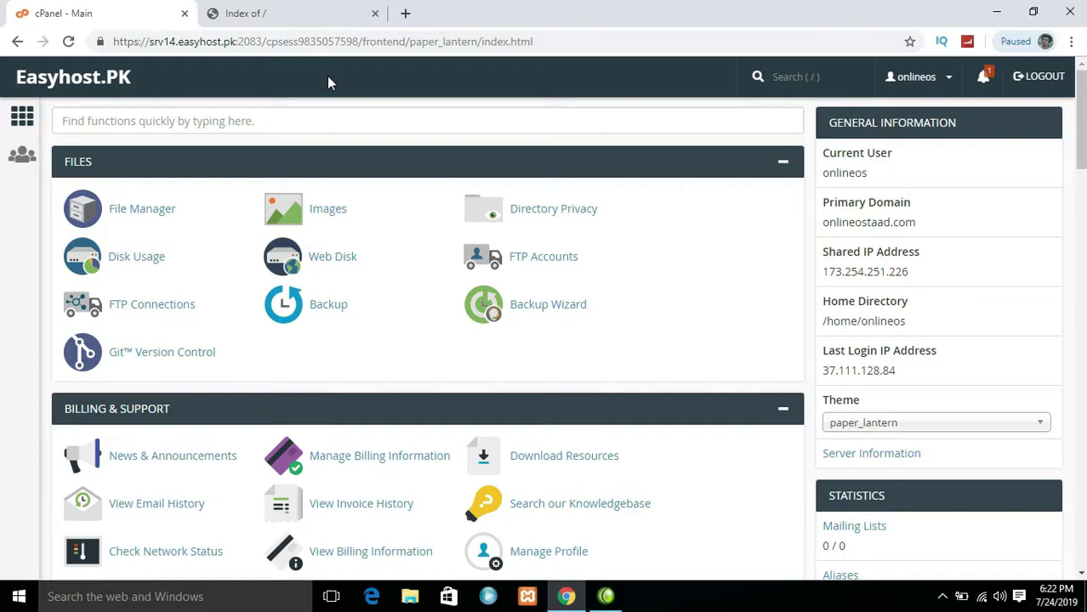
Launch cPanel File Manager in a new tab and open its File Upload page for /home/onlineos
left_click_drag(828, 123, 926, 121)
left_click(936, 162)
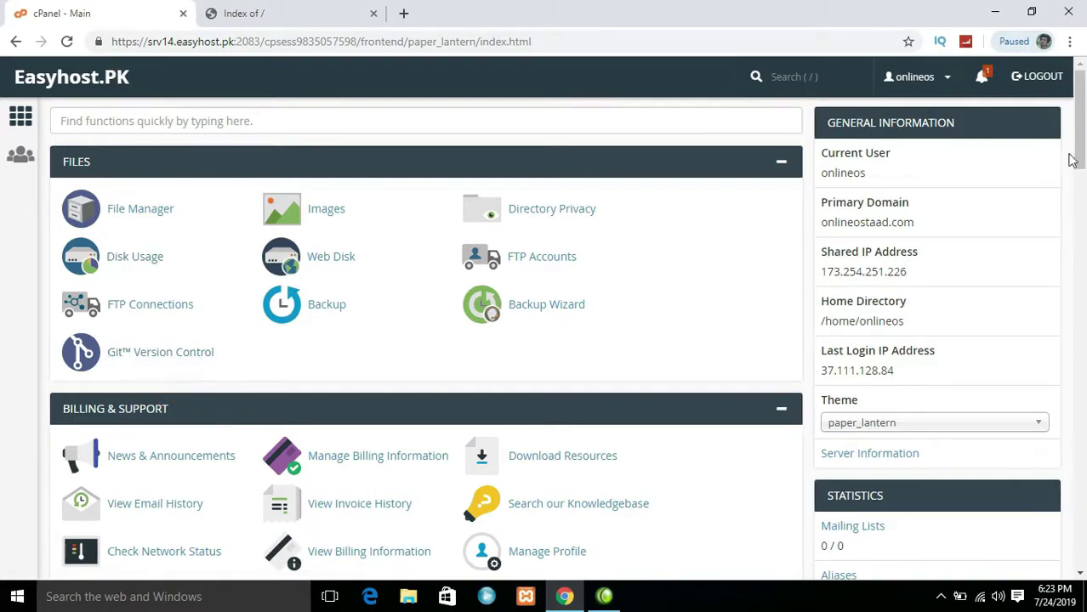
scroll(425, 340, "down", 2)
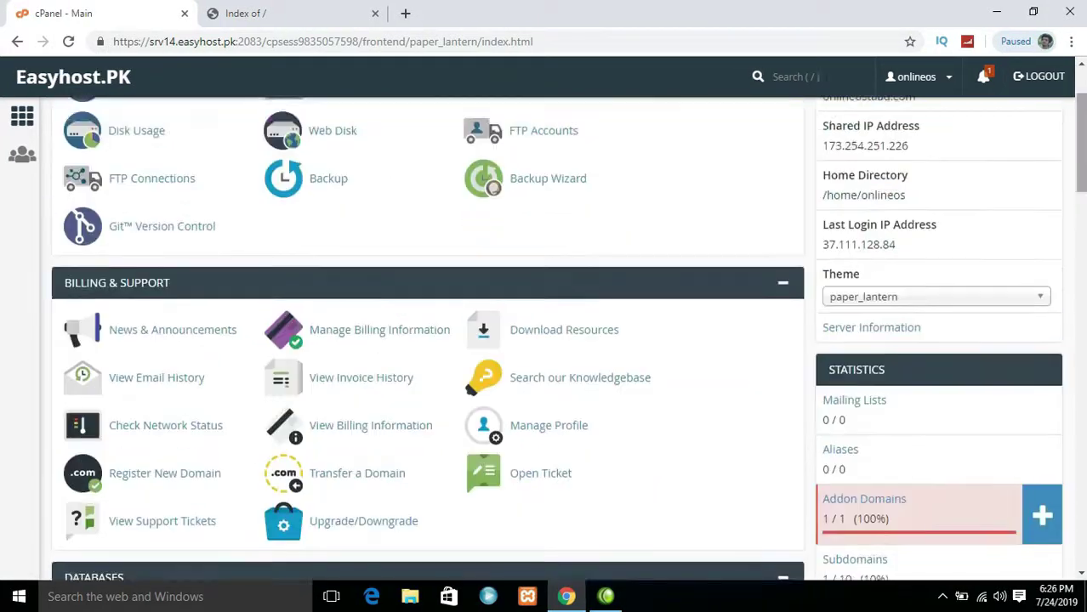
scroll(1082, 255, "down", 5)
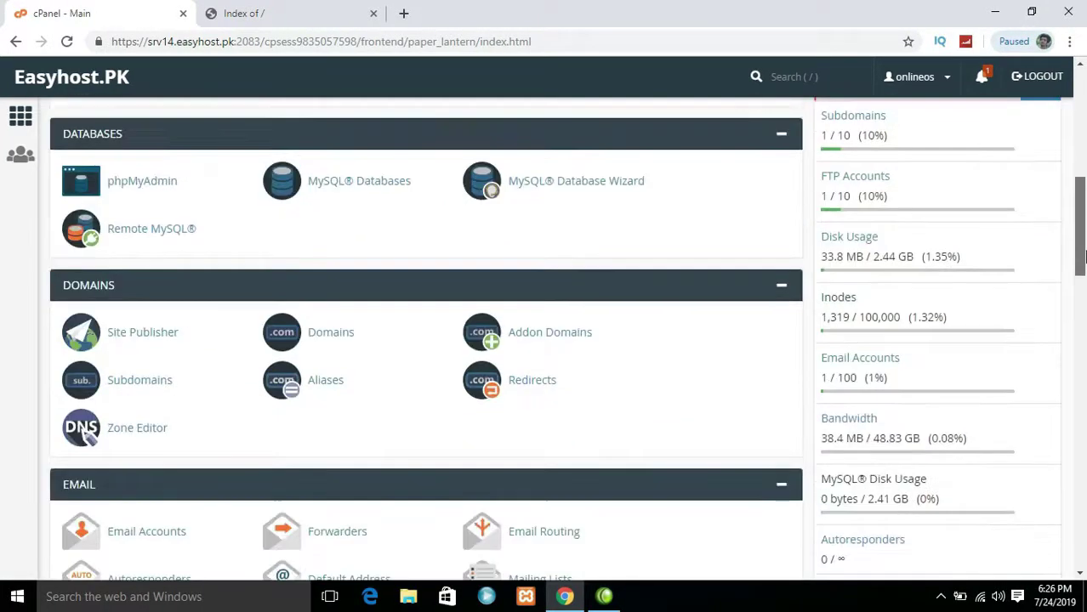
left_click_drag(1082, 255, 1082, 146)
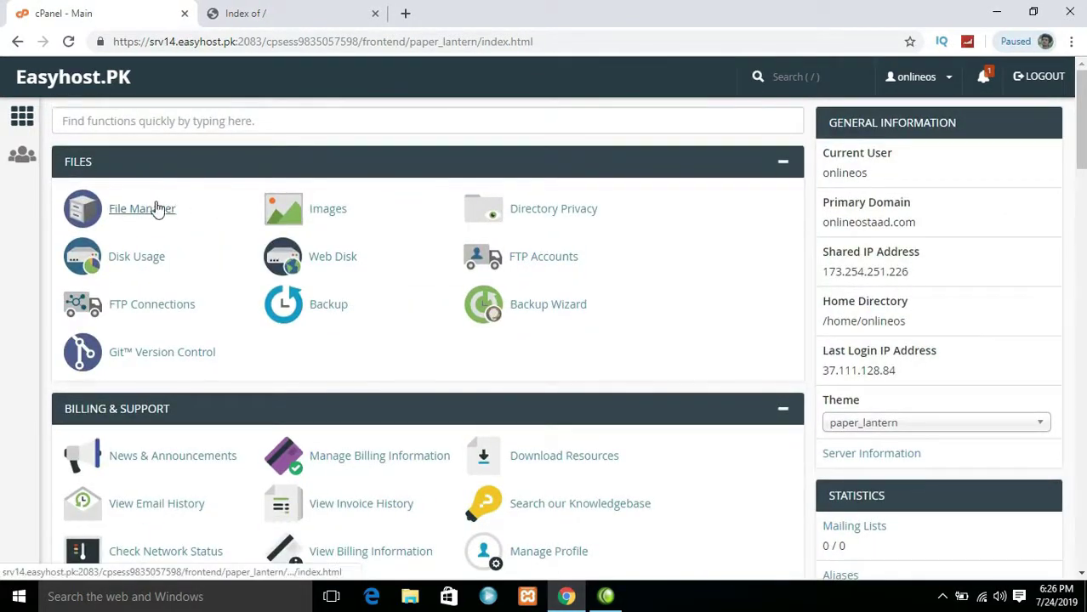
right_click(156, 205)
left_click(181, 214)
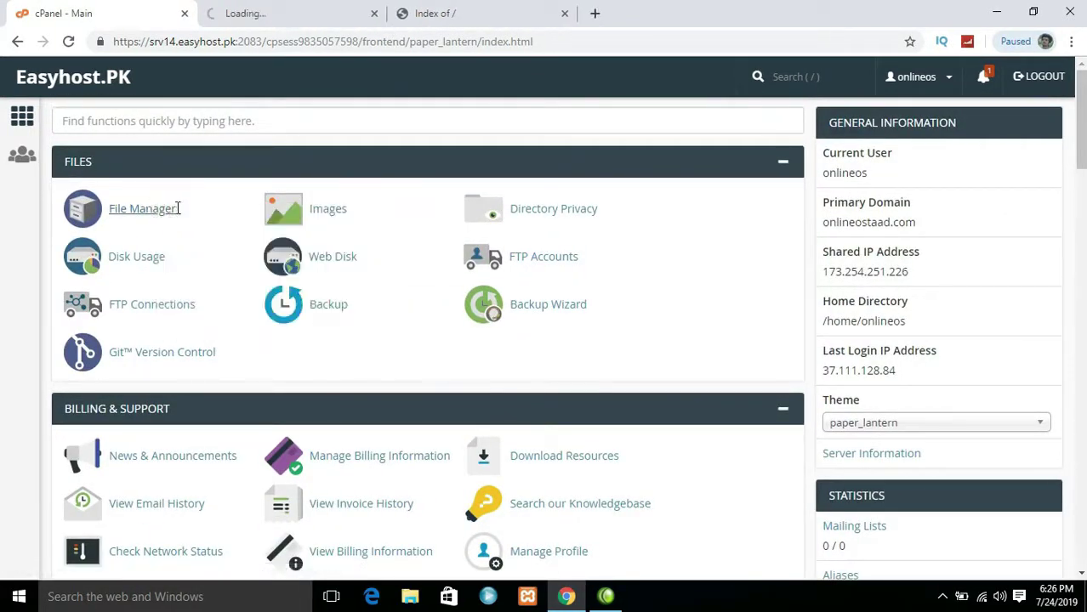
left_click(241, 10)
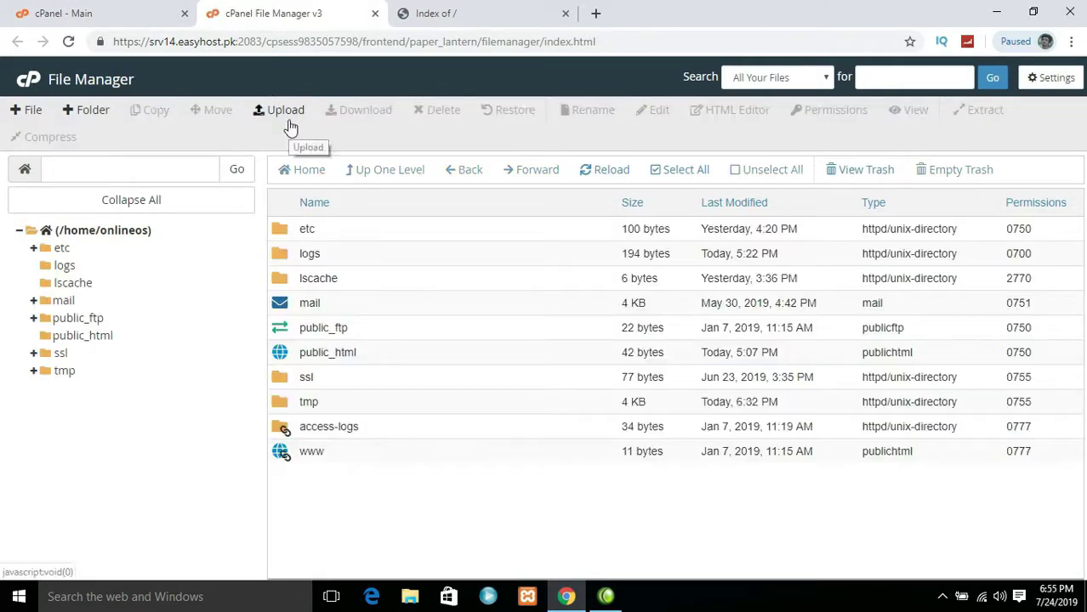
left_click(289, 121)
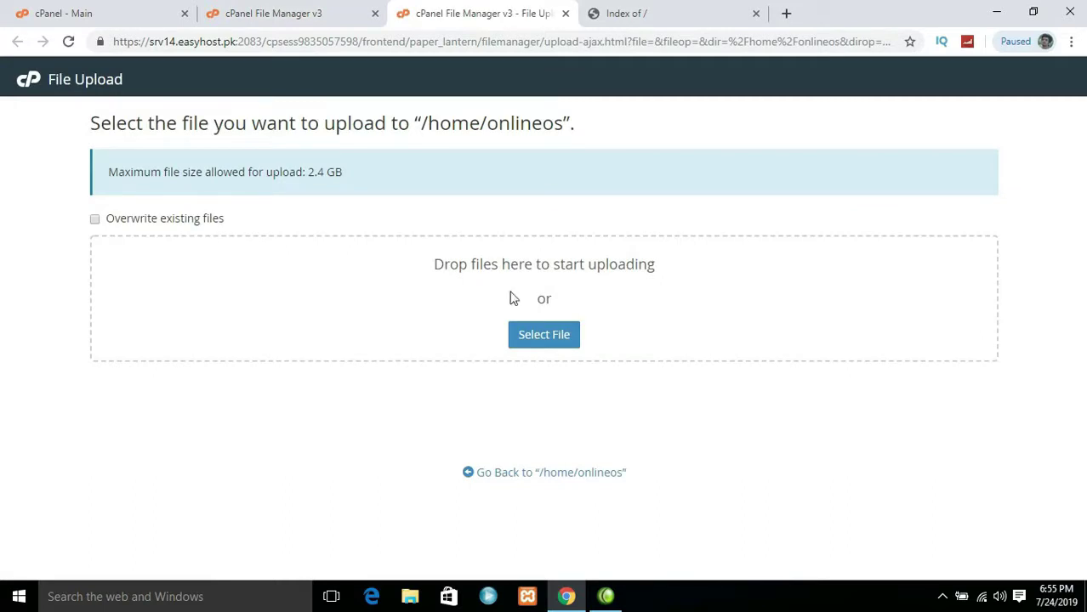
Compress the local web folder into web.zip and upload the 20.37 MB archive to /home/onlineos
left_click(552, 337)
left_click(267, 198)
type("w")
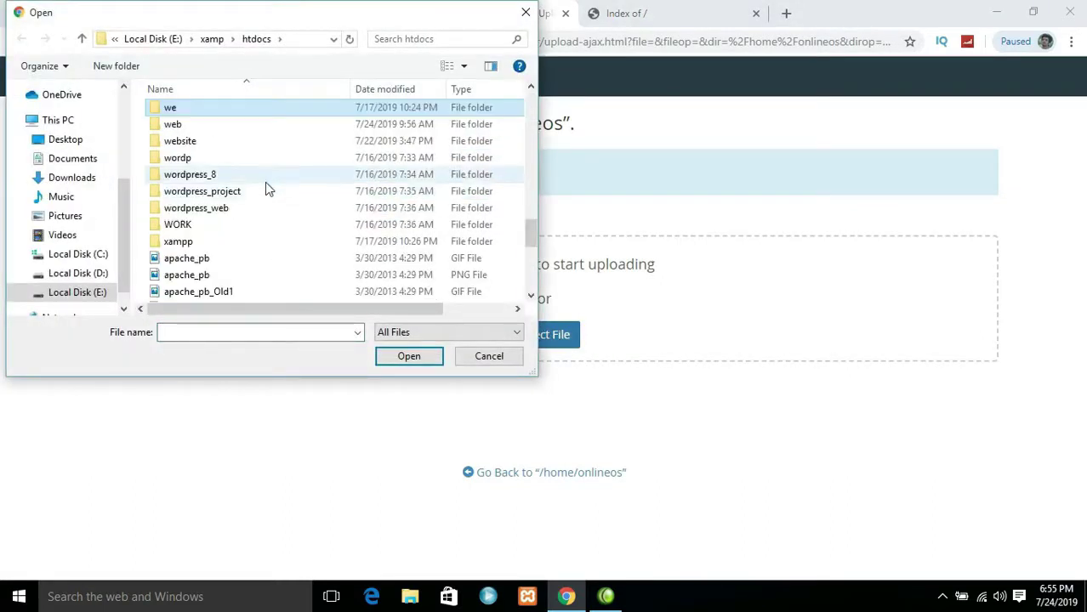
left_click(266, 124)
right_click(266, 124)
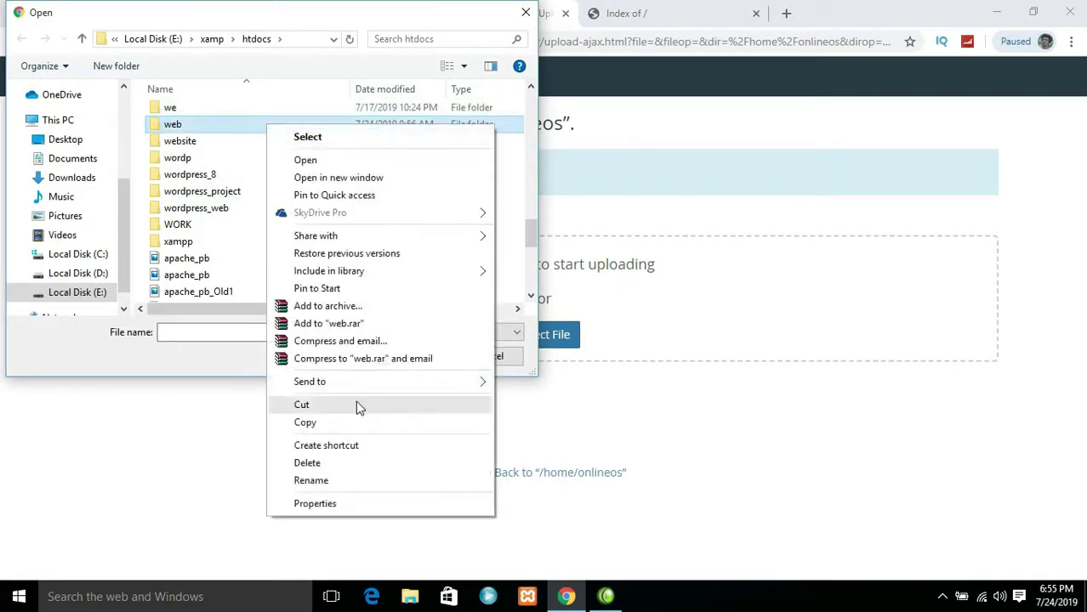
mouse_move(357, 384)
left_click(528, 405)
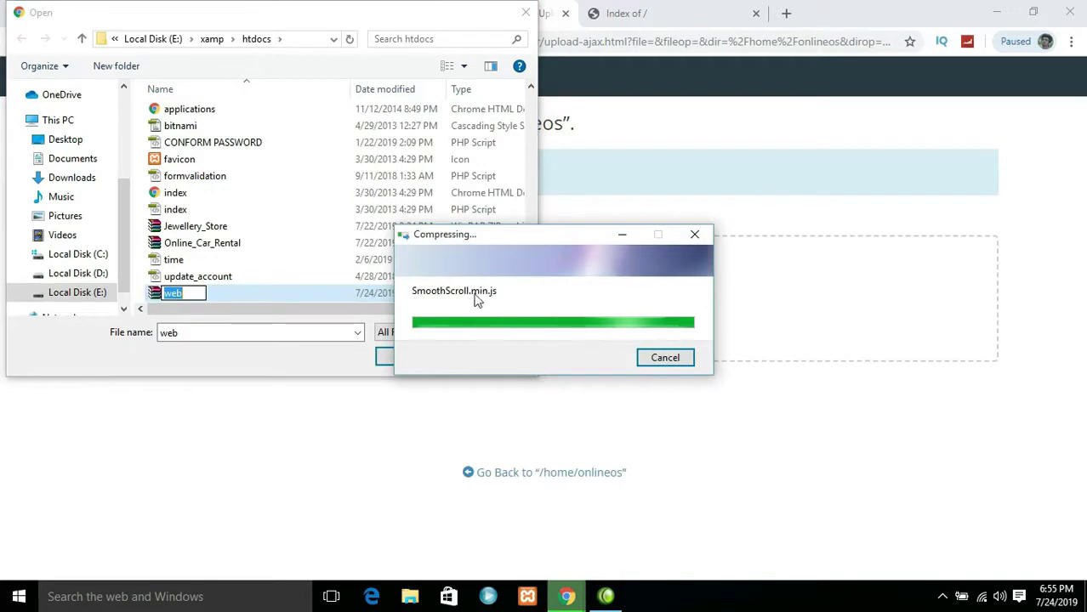
left_click(328, 290)
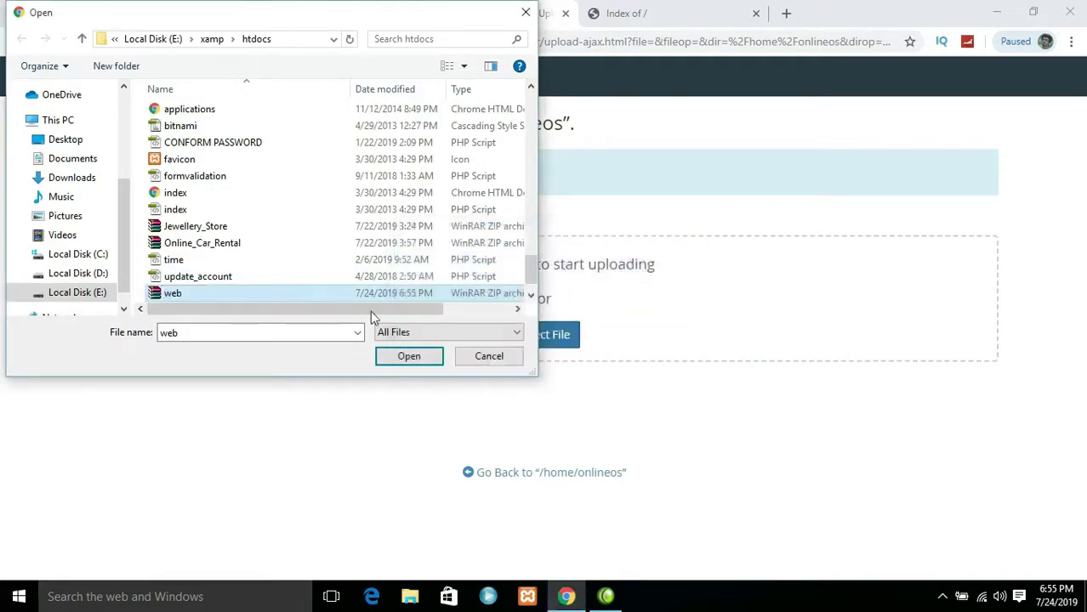
left_click(404, 357)
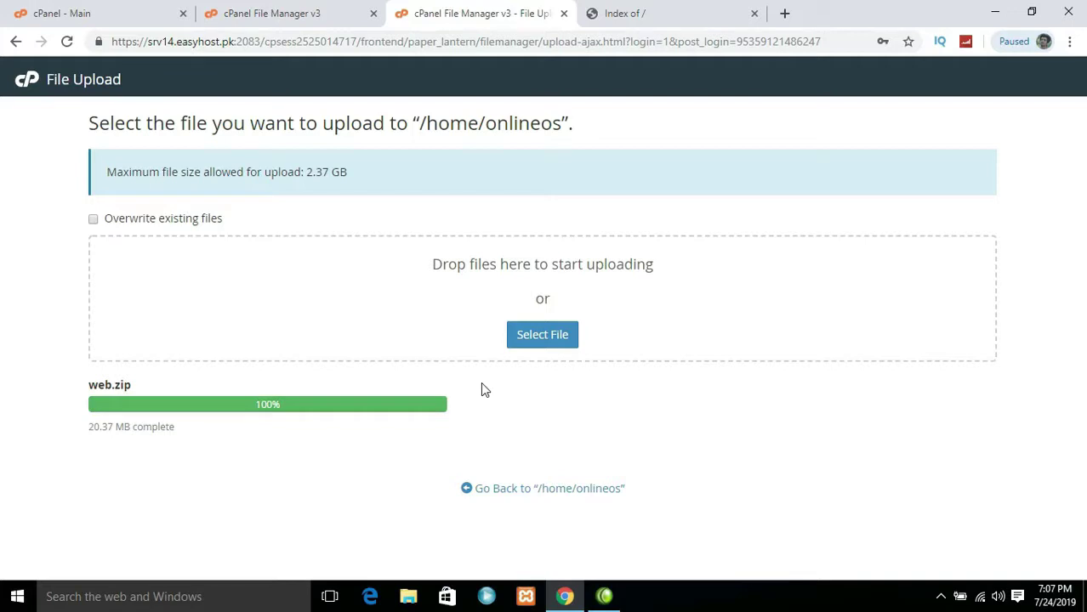
Close the upload tab and extract web.zip into public_html, dismissing the results
middle_click(443, 10)
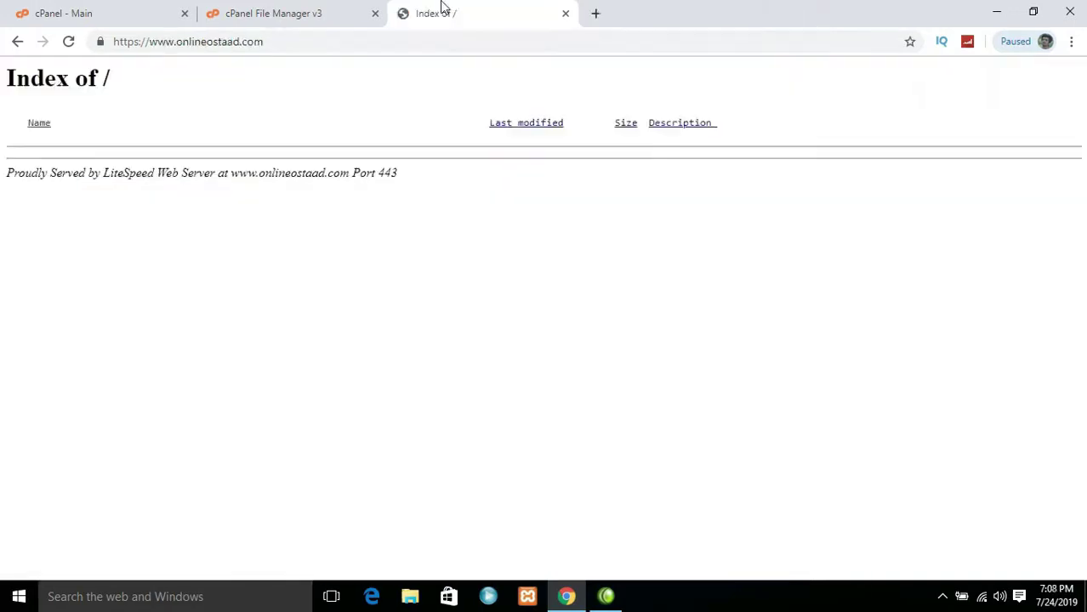
left_click(340, 12)
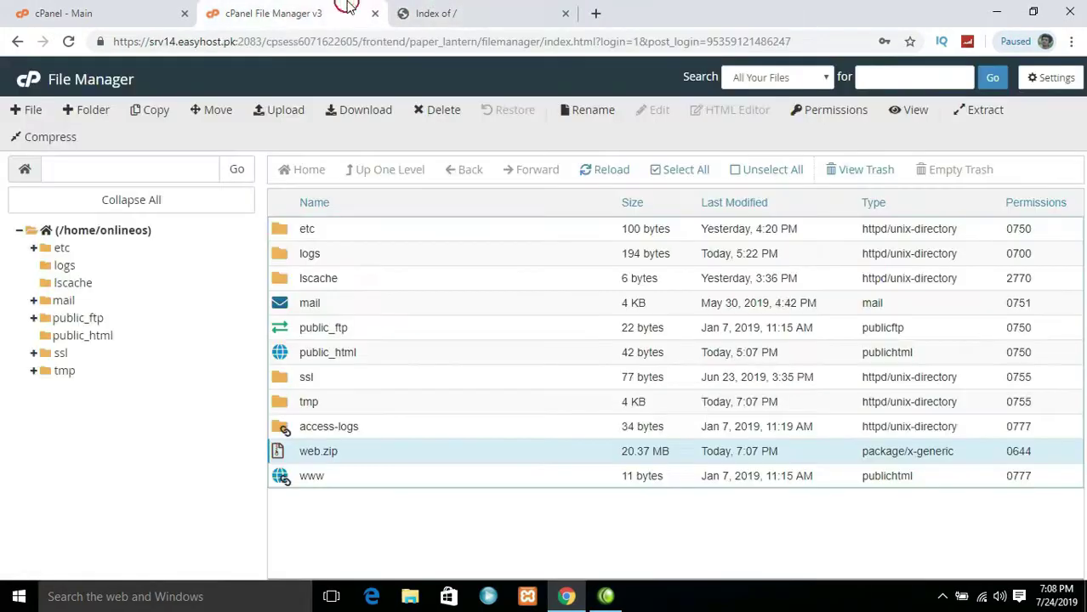
right_click(364, 444)
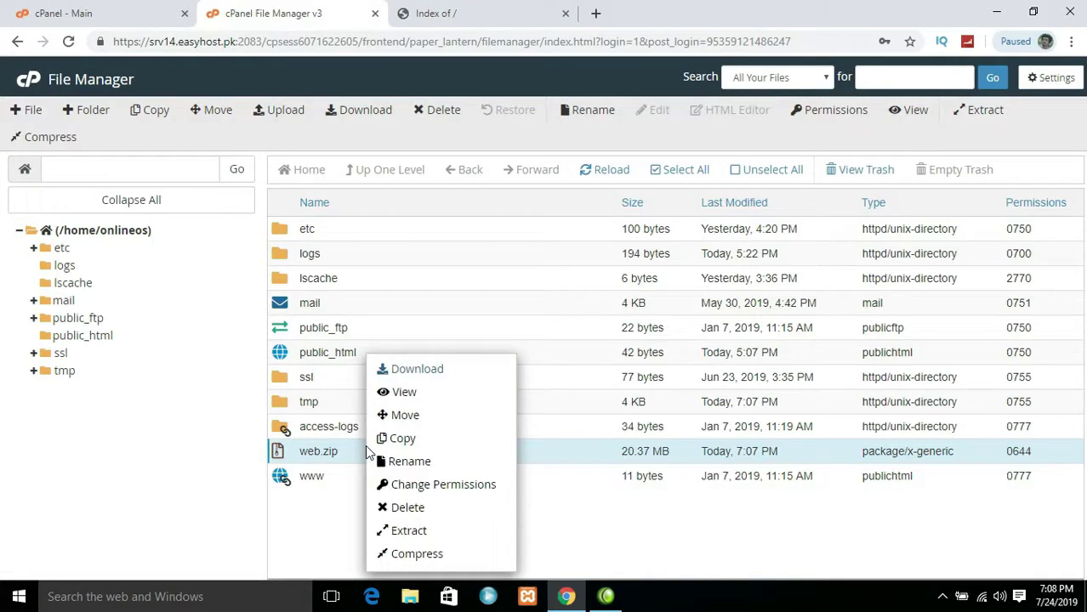
left_click(408, 531)
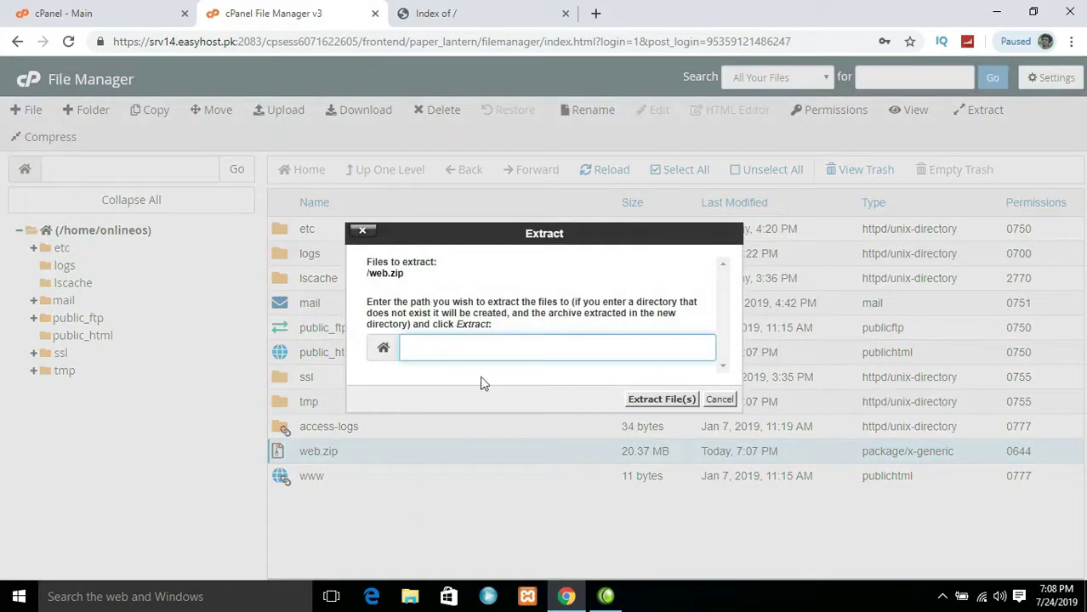
type("public_html")
left_click(646, 399)
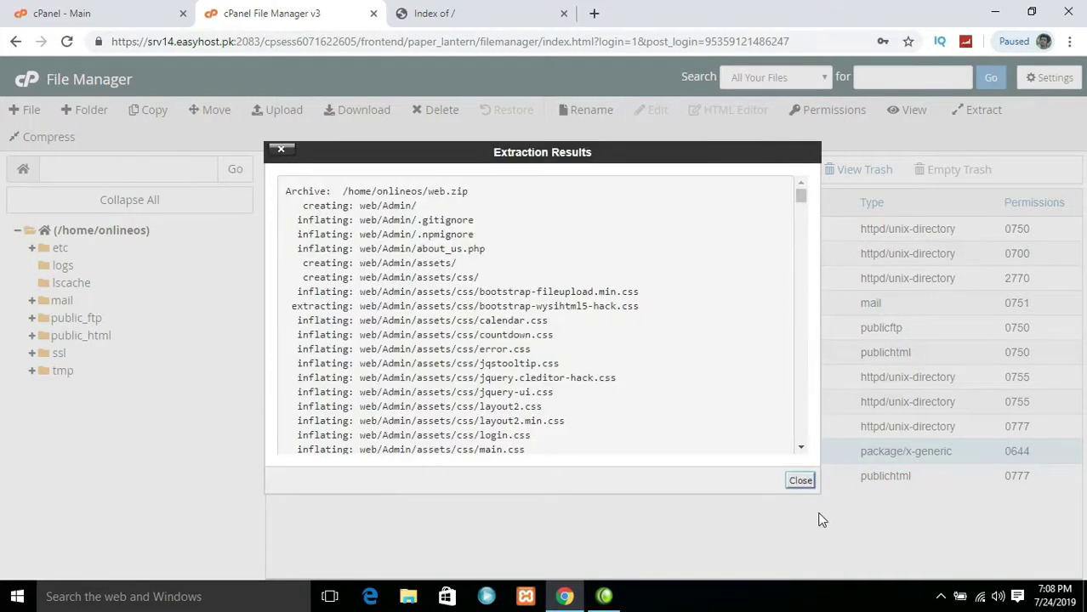
left_click(803, 481)
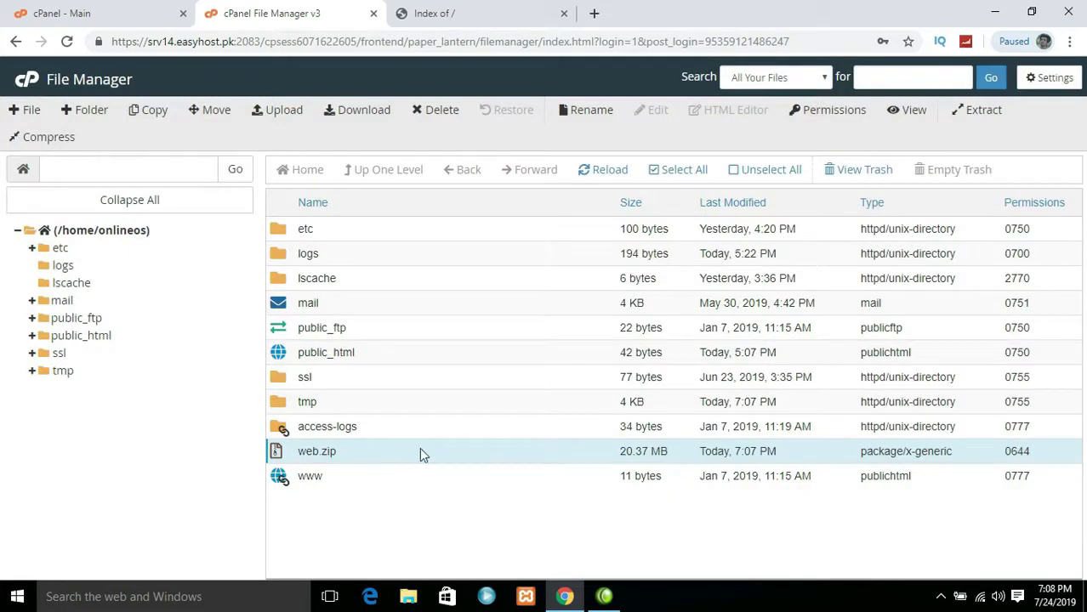
Permanently delete web.zip from /home/onlineos, skipping the trash
left_click(393, 453)
left_click(379, 425)
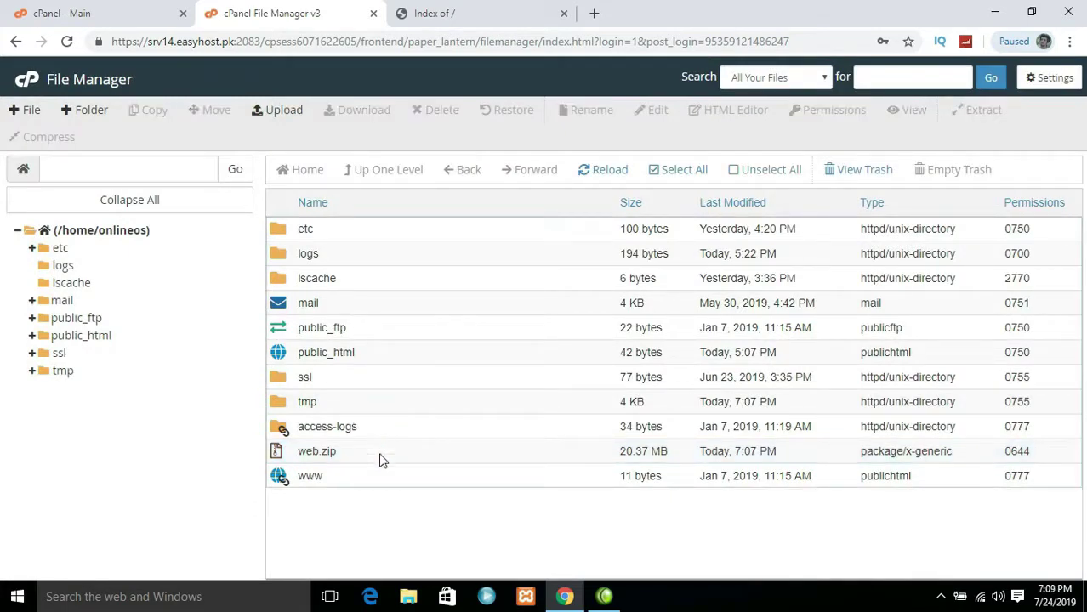
left_click(381, 460)
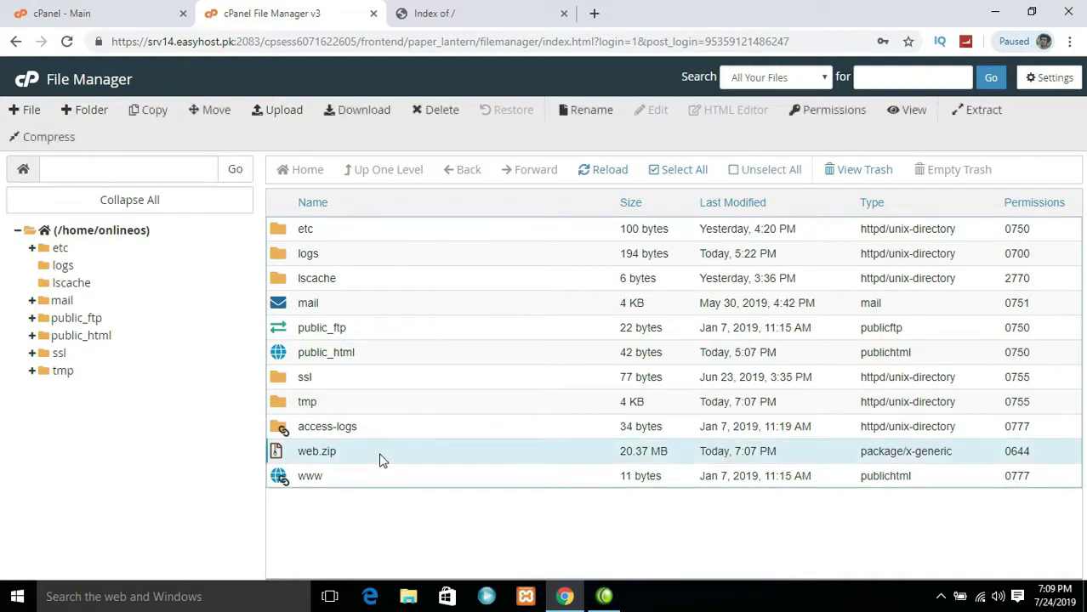
right_click(382, 460)
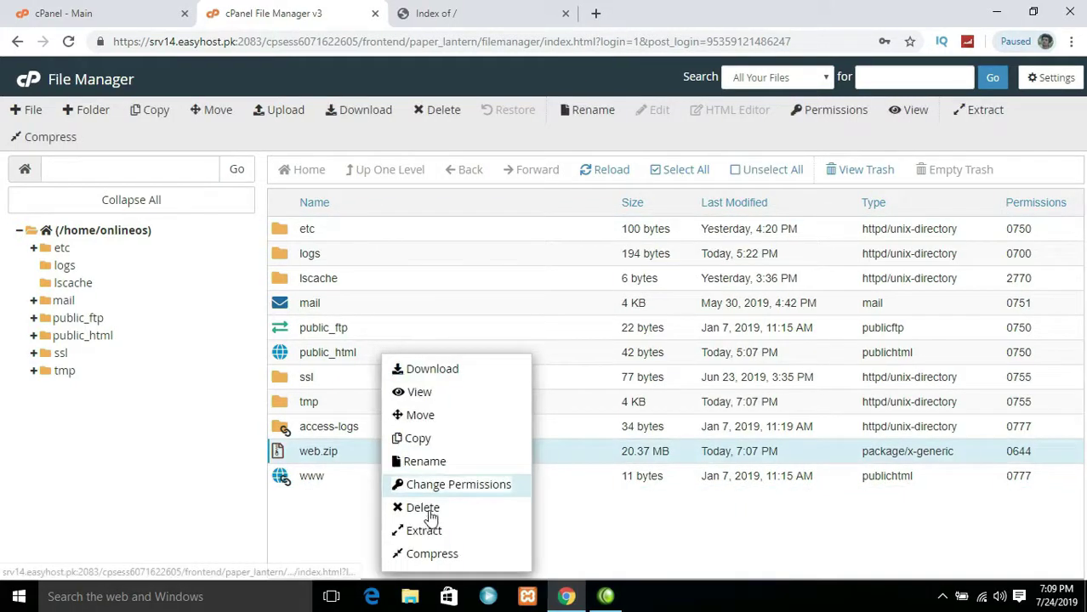
left_click(428, 509)
left_click(430, 324)
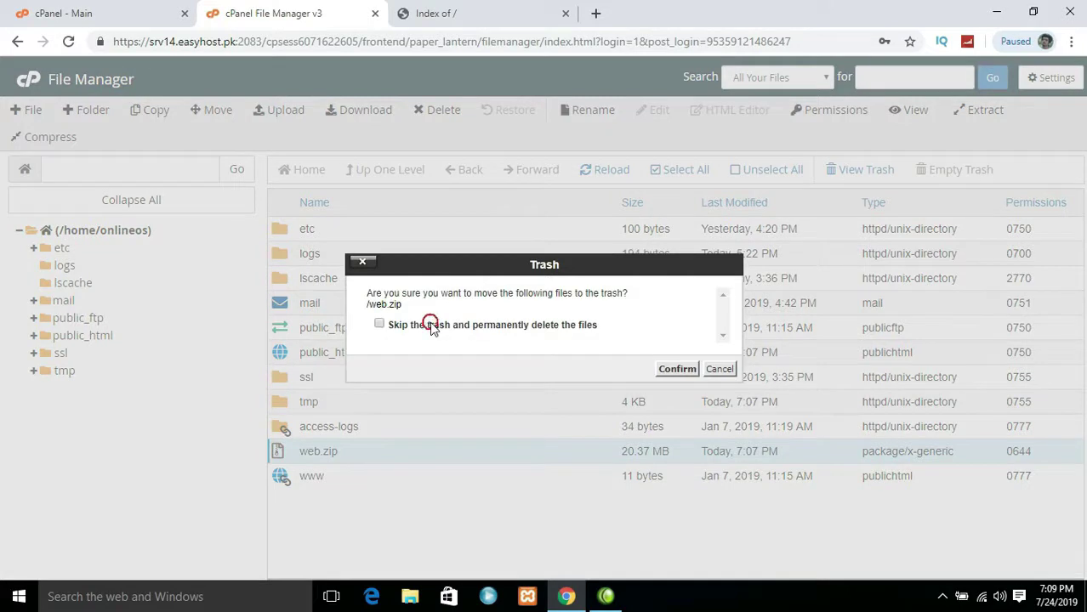
left_click(668, 369)
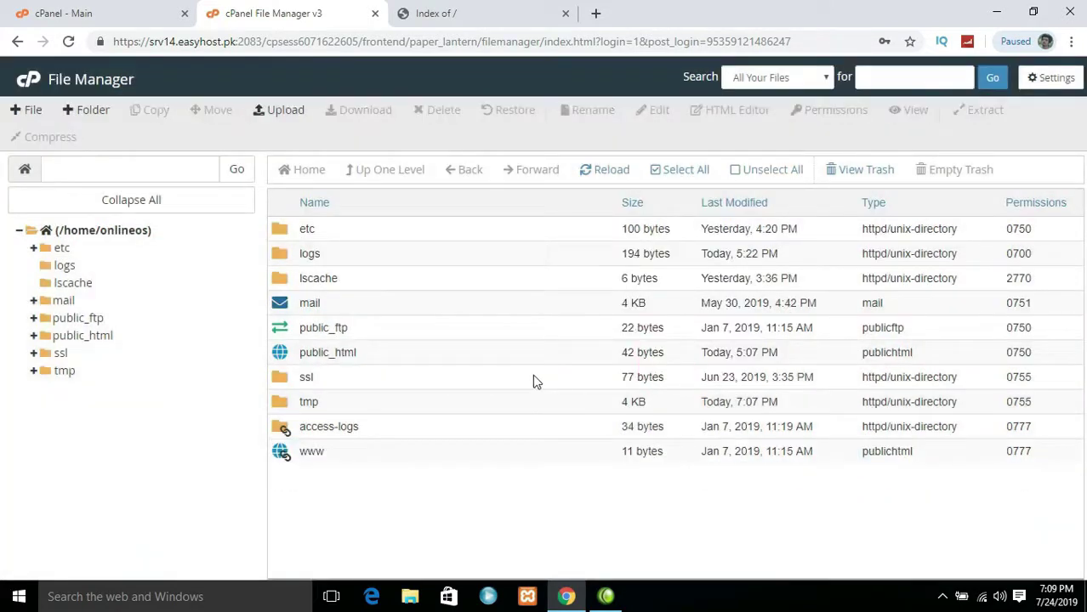
Open the public_html folder
double_click(369, 358)
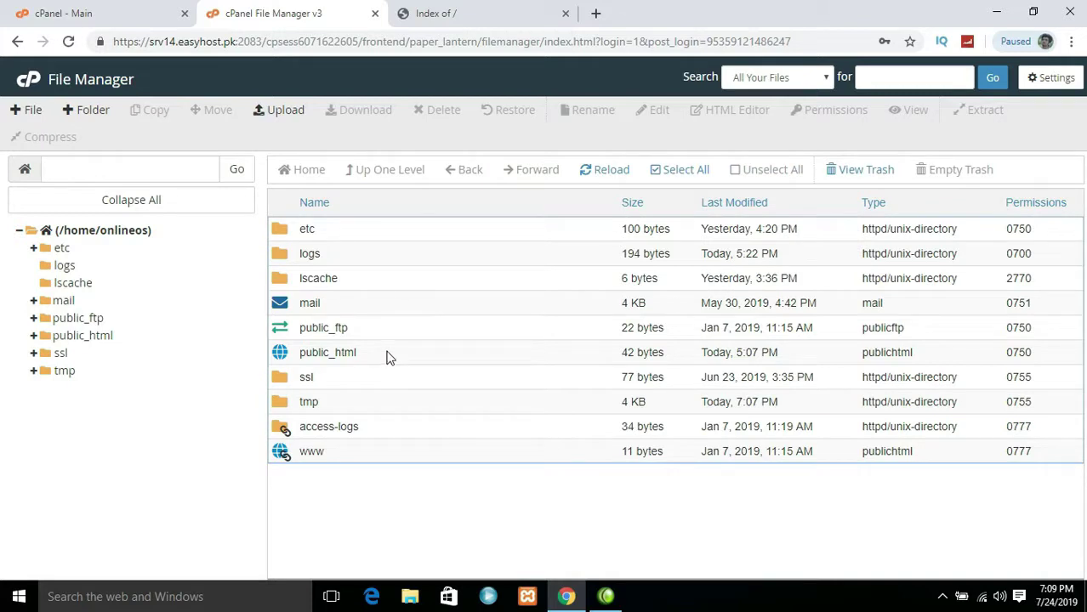
left_click(387, 357)
left_click(387, 357)
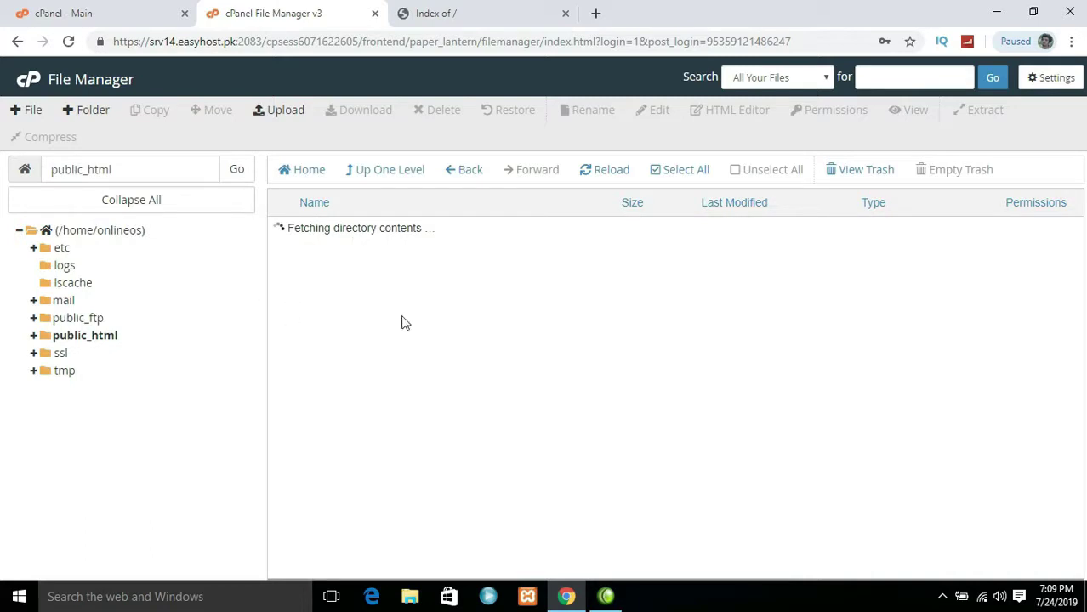
Move all files and folders from public_html/web up into /public_html and check the result
left_click(376, 239)
double_click(372, 230)
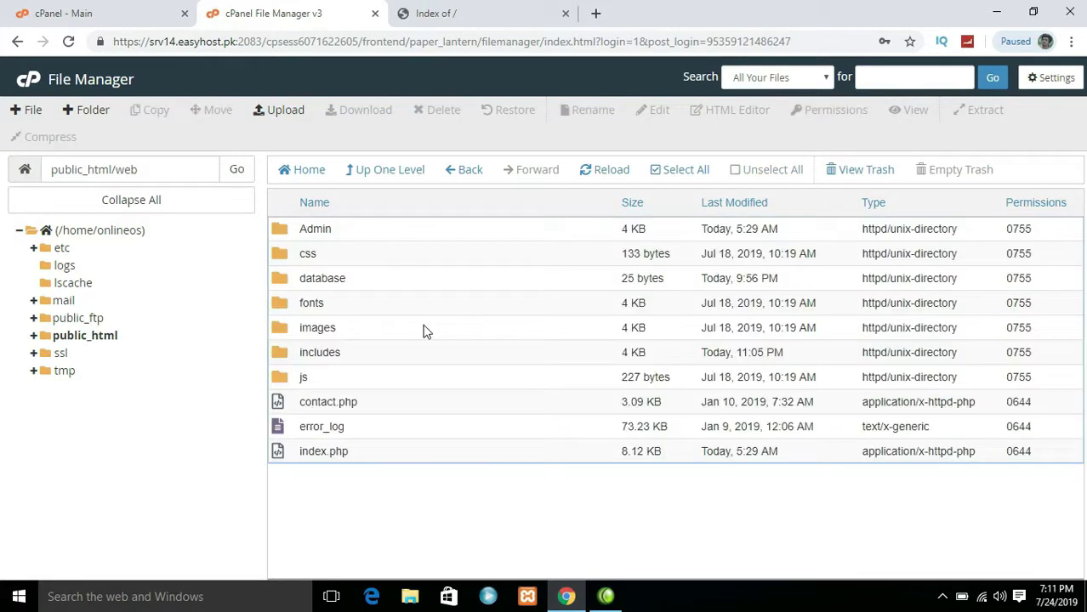
left_click(369, 305)
left_click(668, 174)
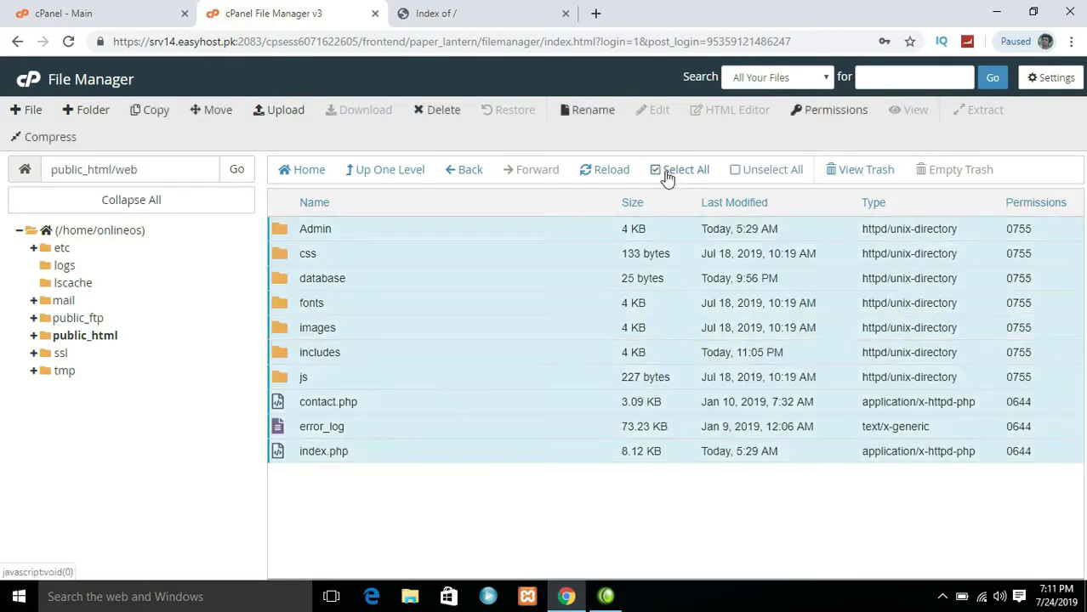
right_click(491, 253)
left_click(521, 269)
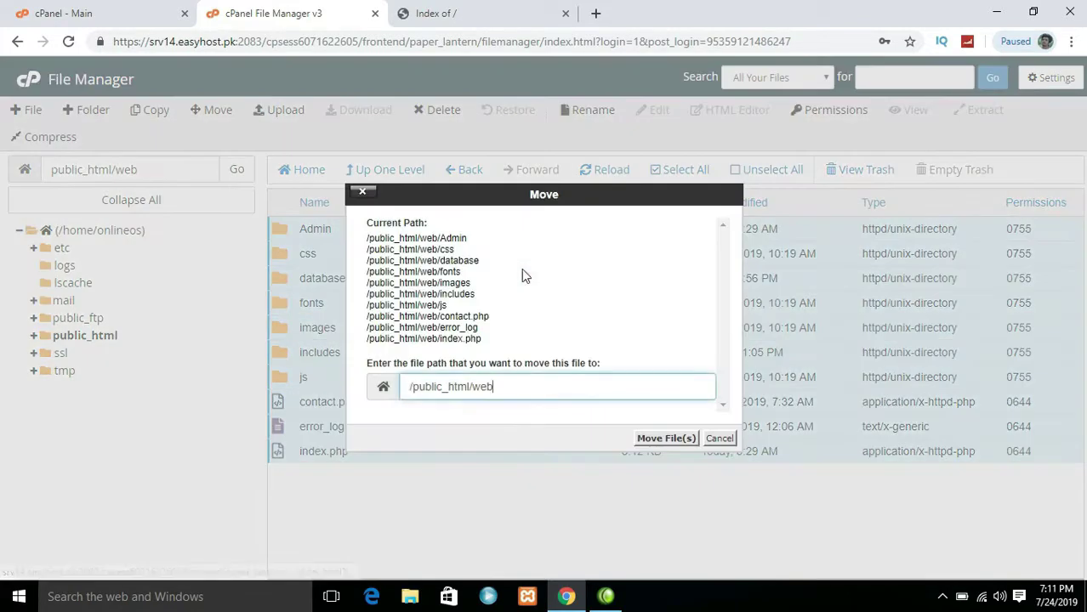
key("BackSpace")
key("BackSpace")
key("BackSpace")
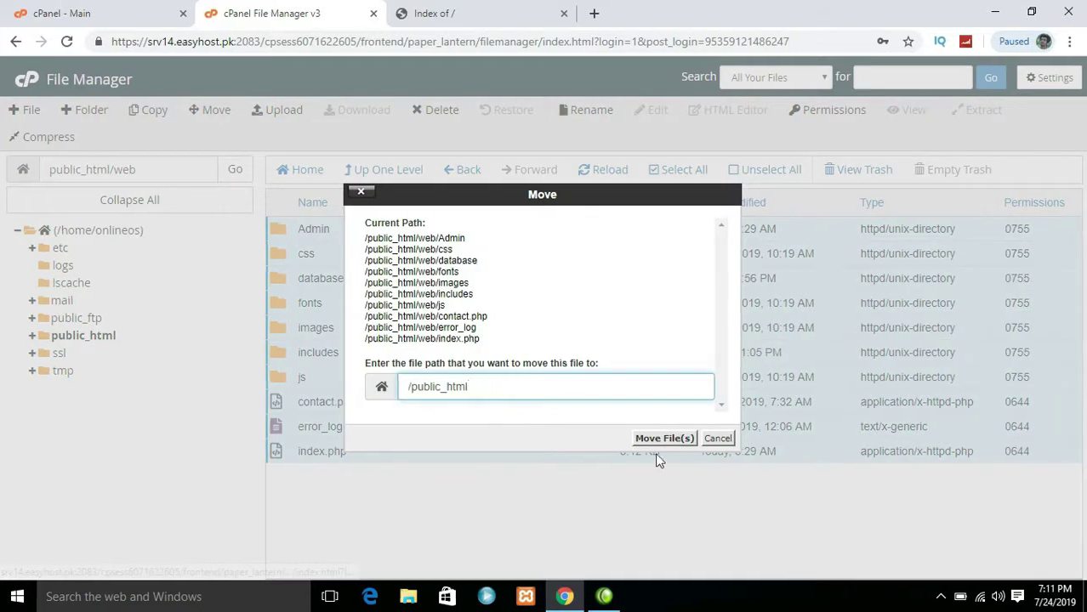
left_click(663, 438)
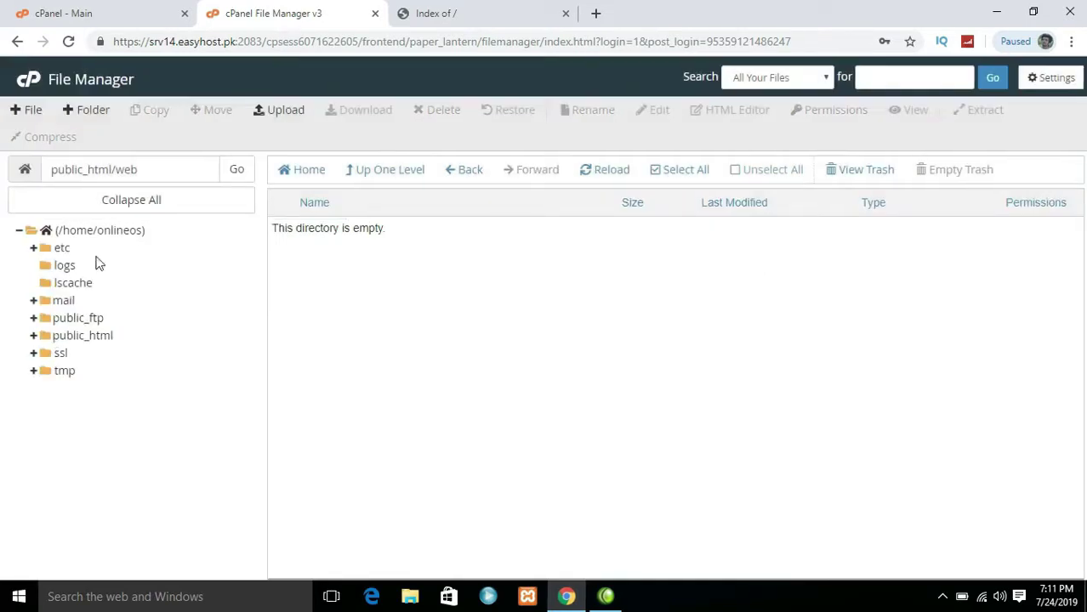
left_click(90, 340)
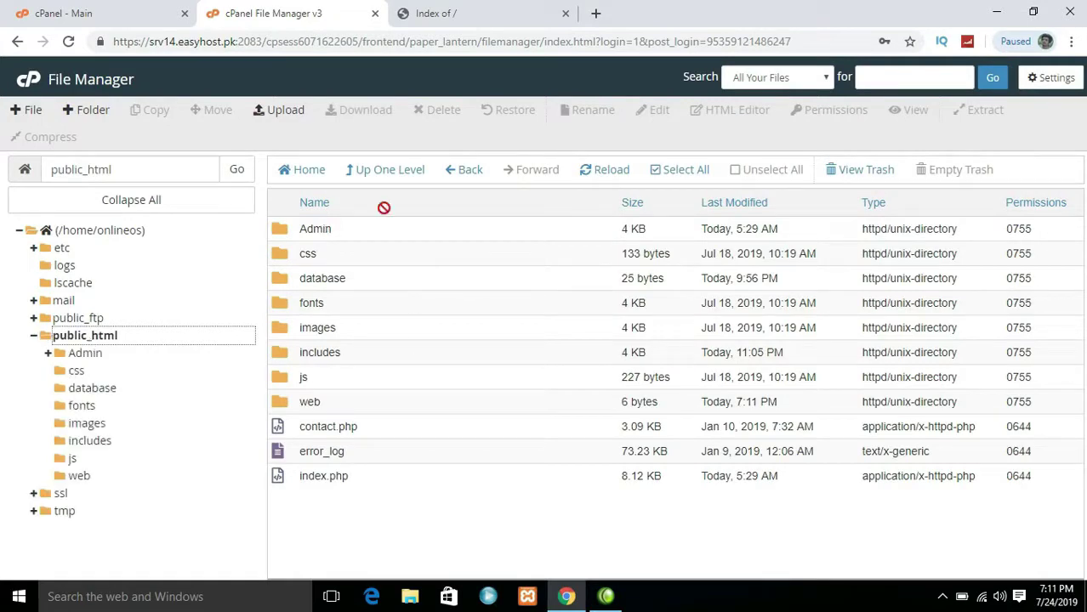
left_click(470, 9)
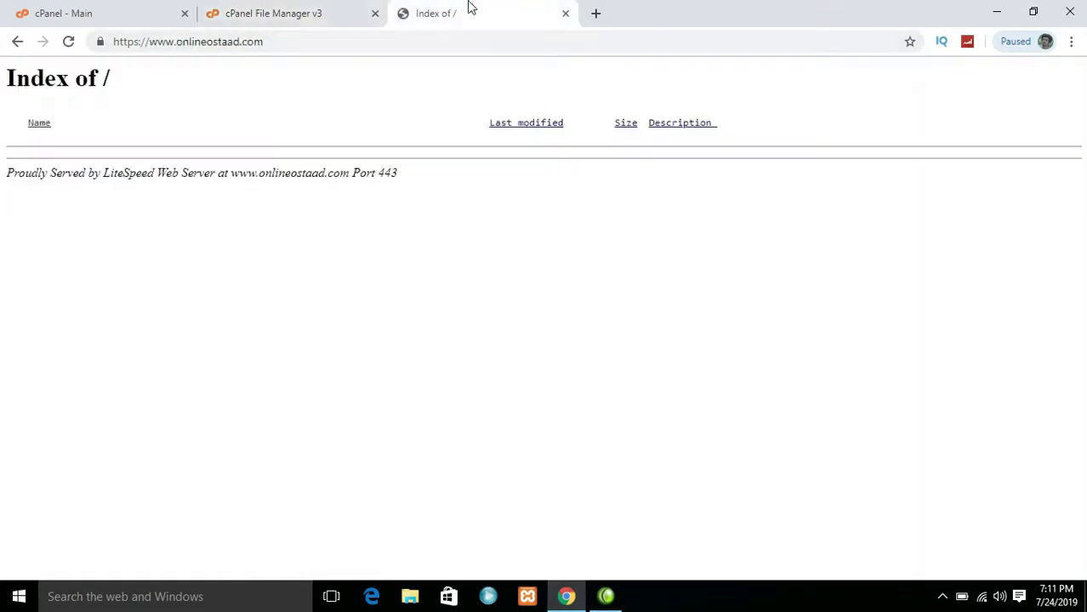
Reload onlineostaad.com to confirm the Prepare Future homepage, then return to the cPanel dashboard
left_click(69, 44)
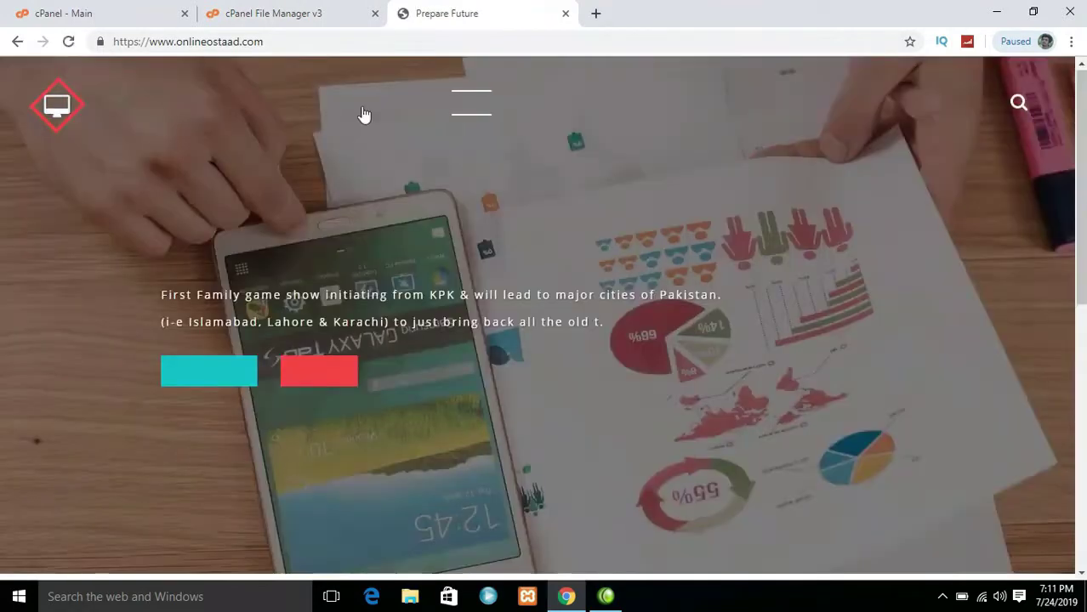
mouse_move(1080, 136)
left_mouse_down()
mouse_move(1084, 391)
mouse_move(1084, 128)
left_mouse_up()
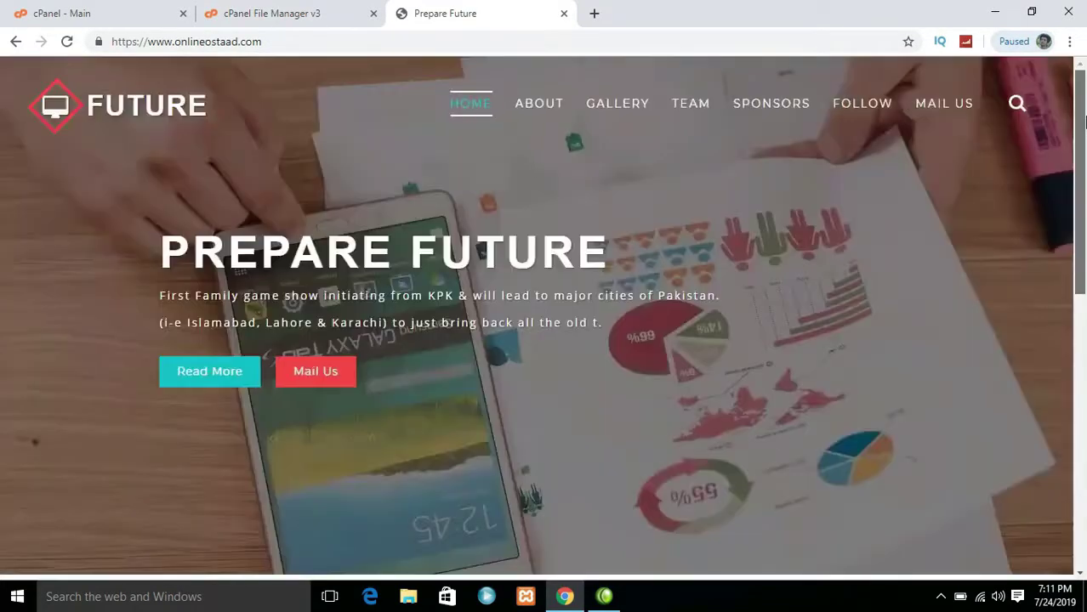
left_click(281, 12)
left_click(97, 9)
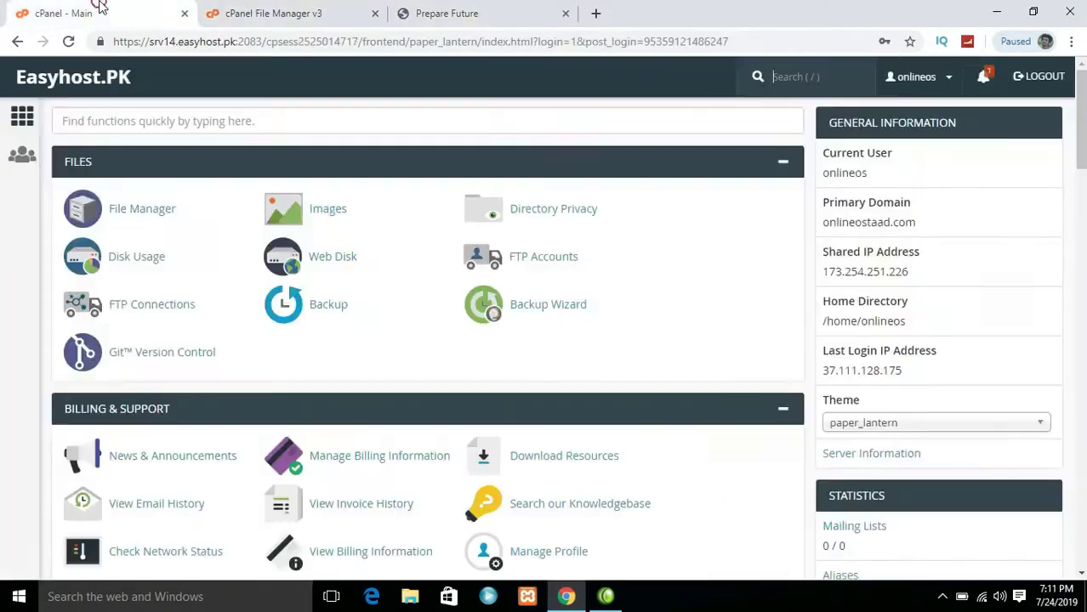
left_click(235, 8)
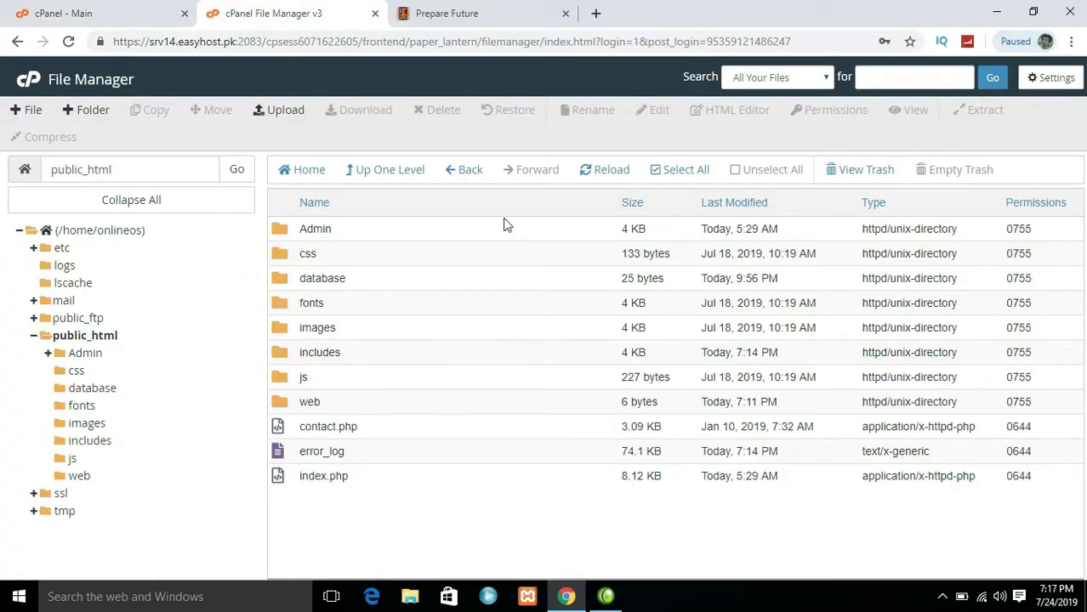
left_click(107, 9)
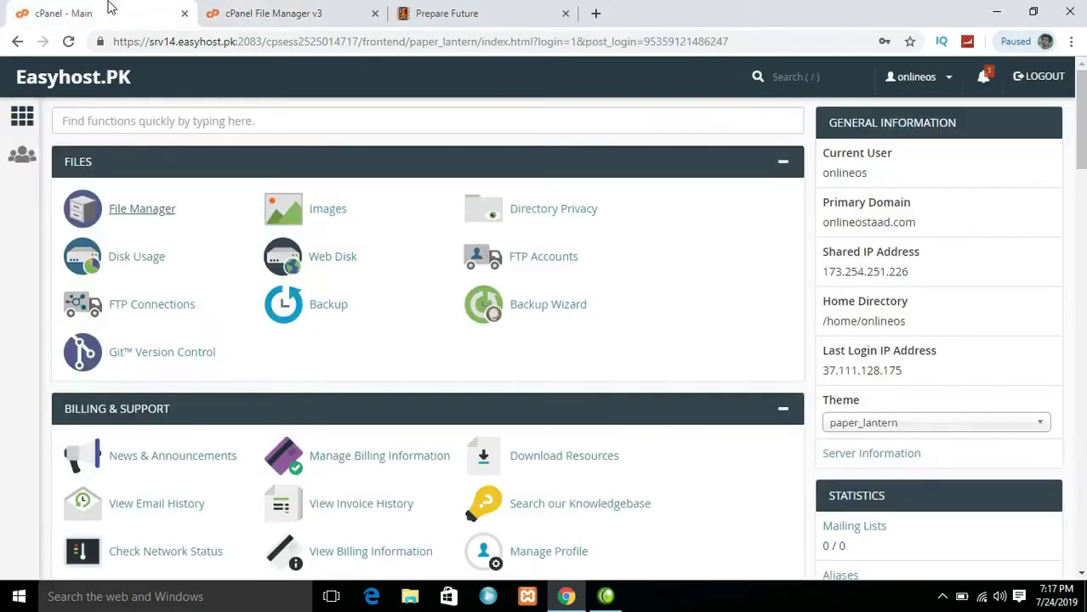
Create the MySQL database onlineos_admin by entering admin as the new database name
scroll(559, 284, "down", 5)
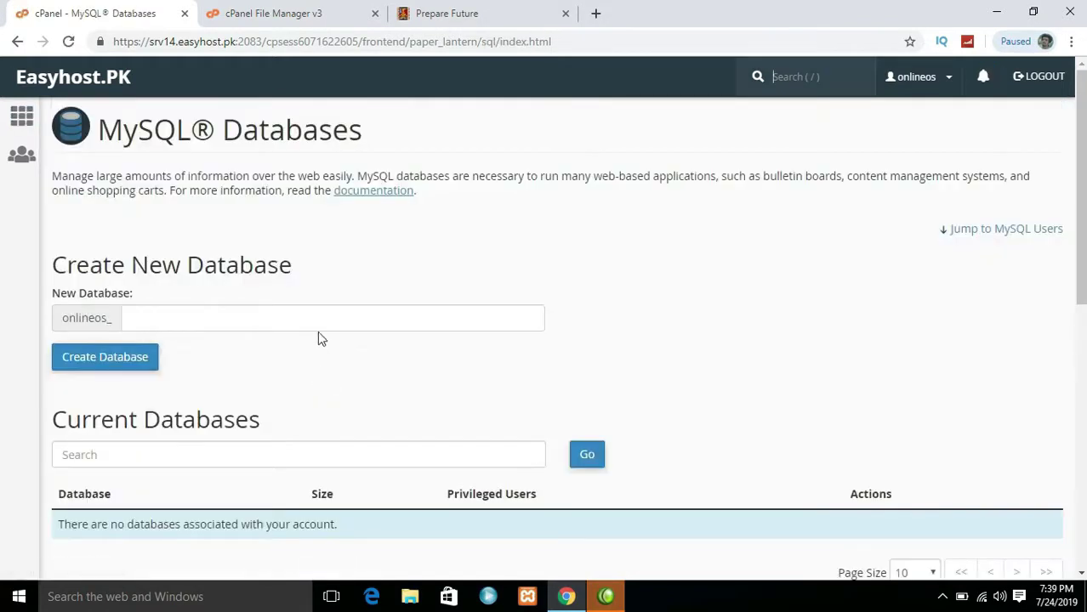
left_click(318, 317)
type("admin")
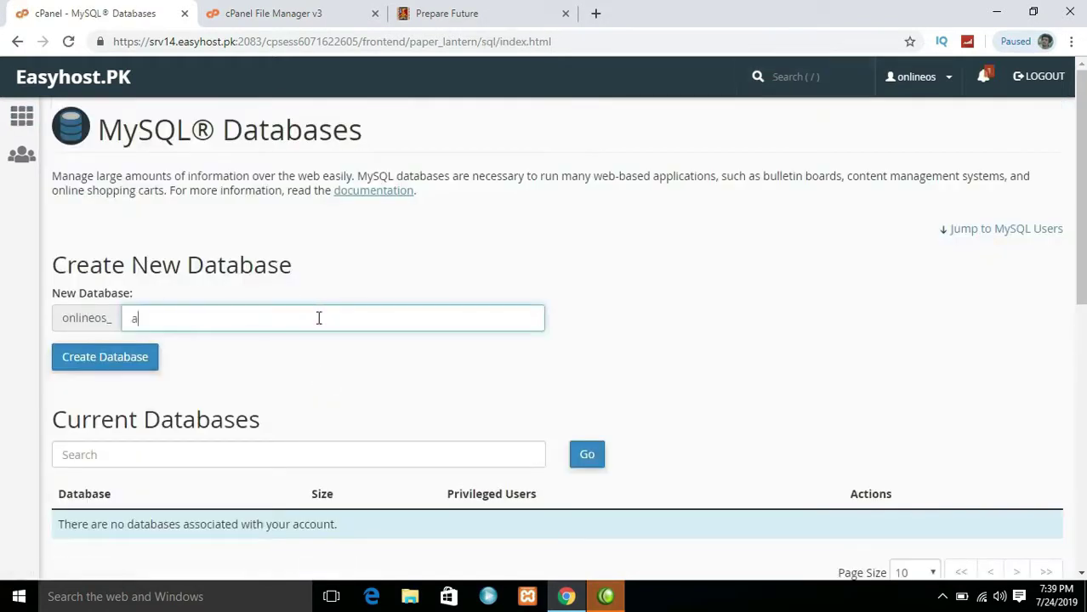
left_click(143, 358)
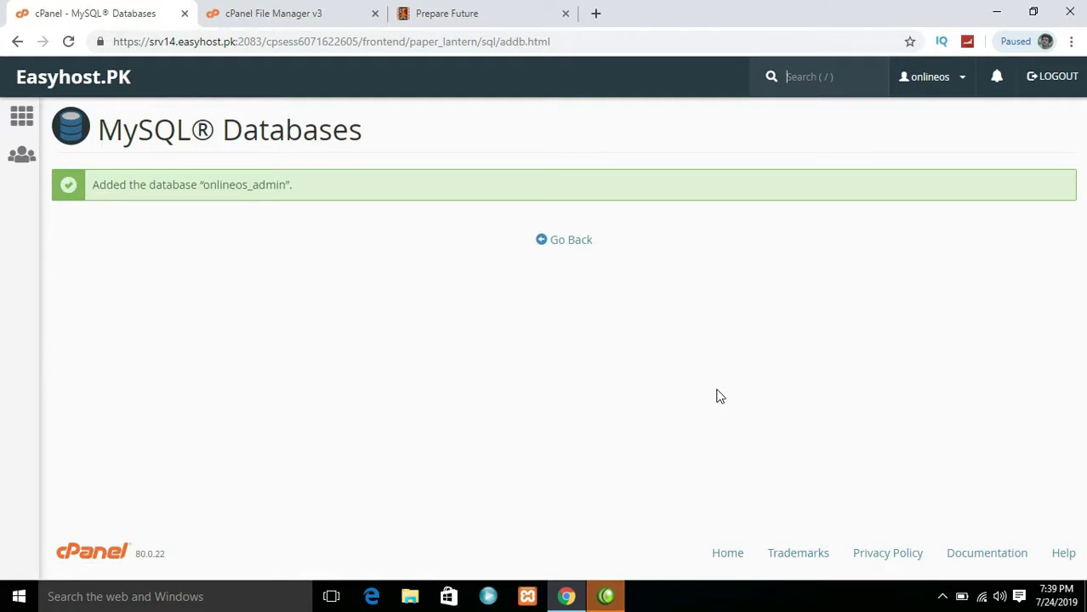
left_click(572, 246)
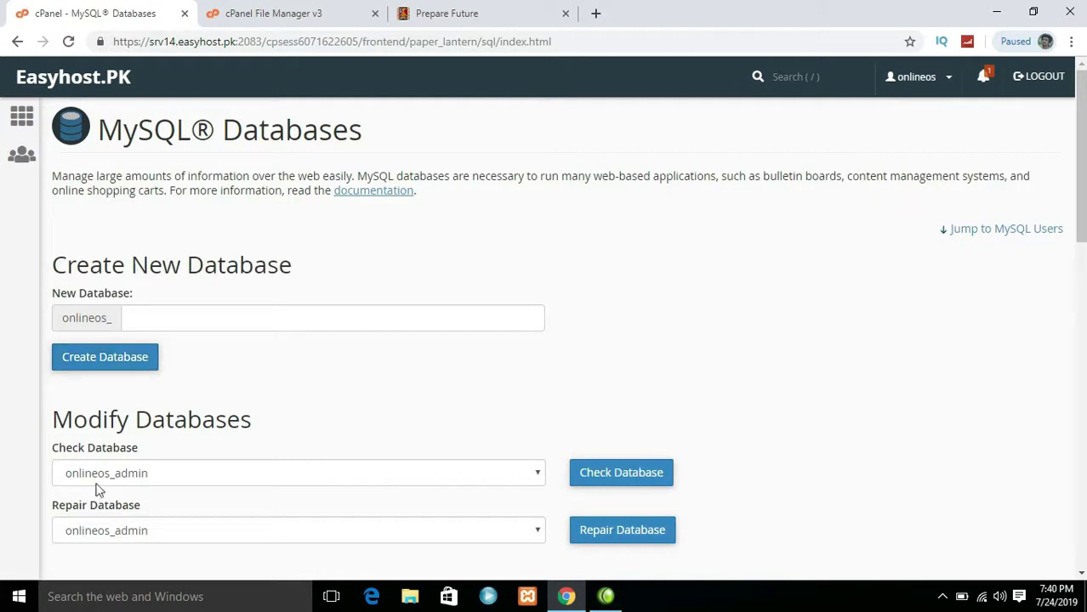
Enter the new MySQL username and a password in the Add New User form
left_click_drag(1083, 174, 1083, 355)
left_click(444, 383)
type("zubair")
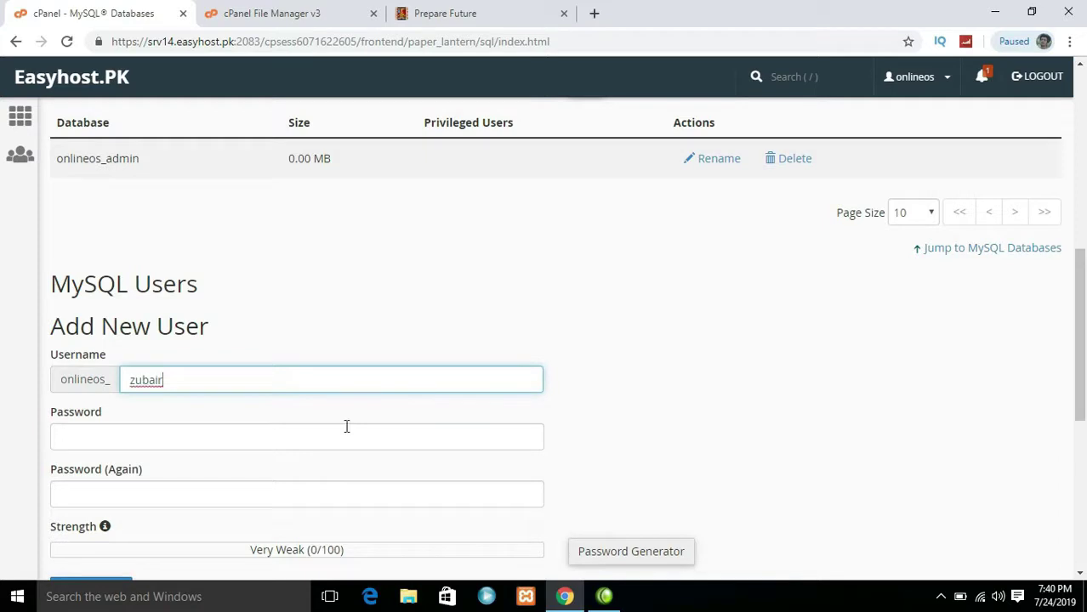
left_click(341, 433)
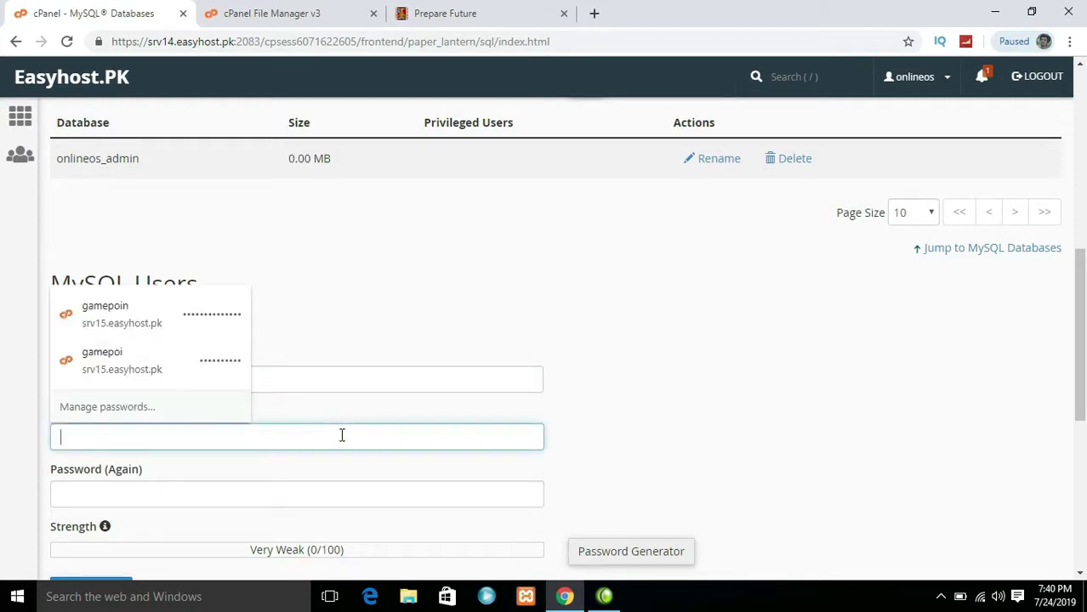
type("1234")
key("BackSpace")
key("BackSpace")
key("BackSpace")
key("BackSpace")
type("12345")
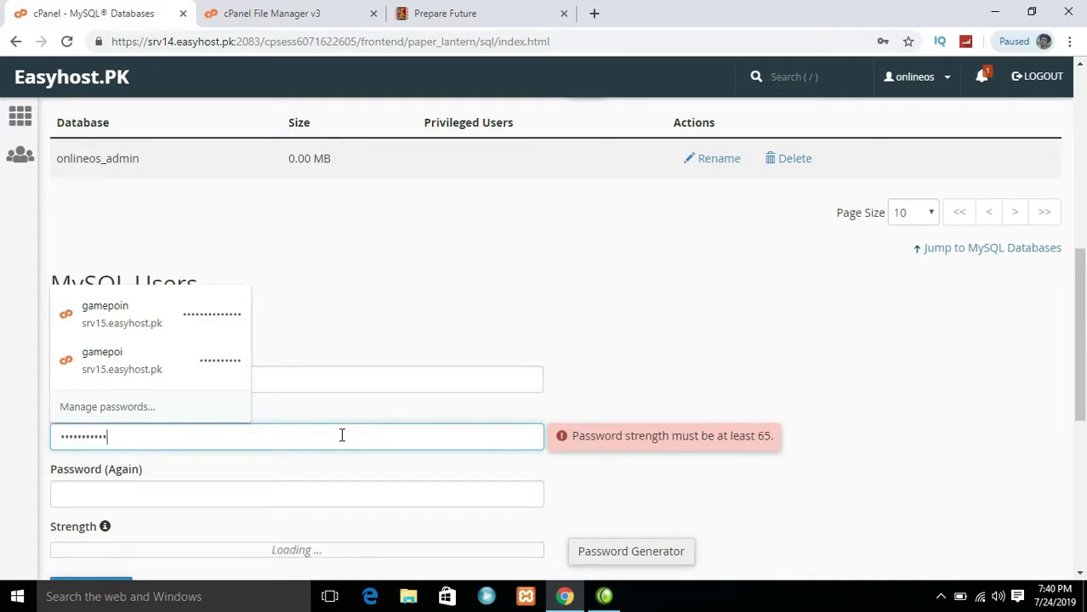
Confirm the password and create the new MySQL user
left_click(252, 495)
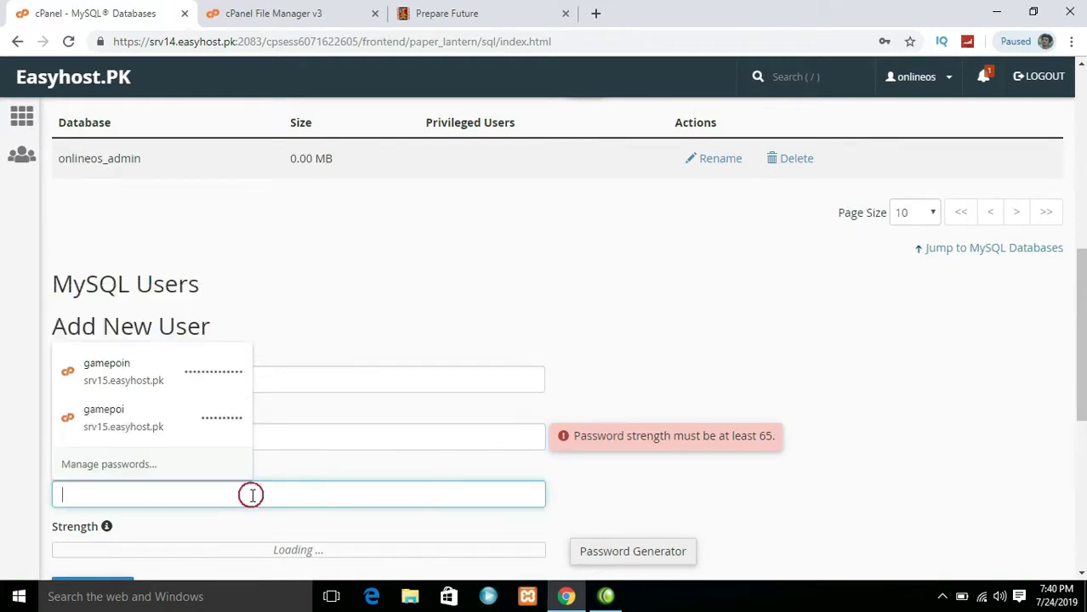
left_click(311, 433)
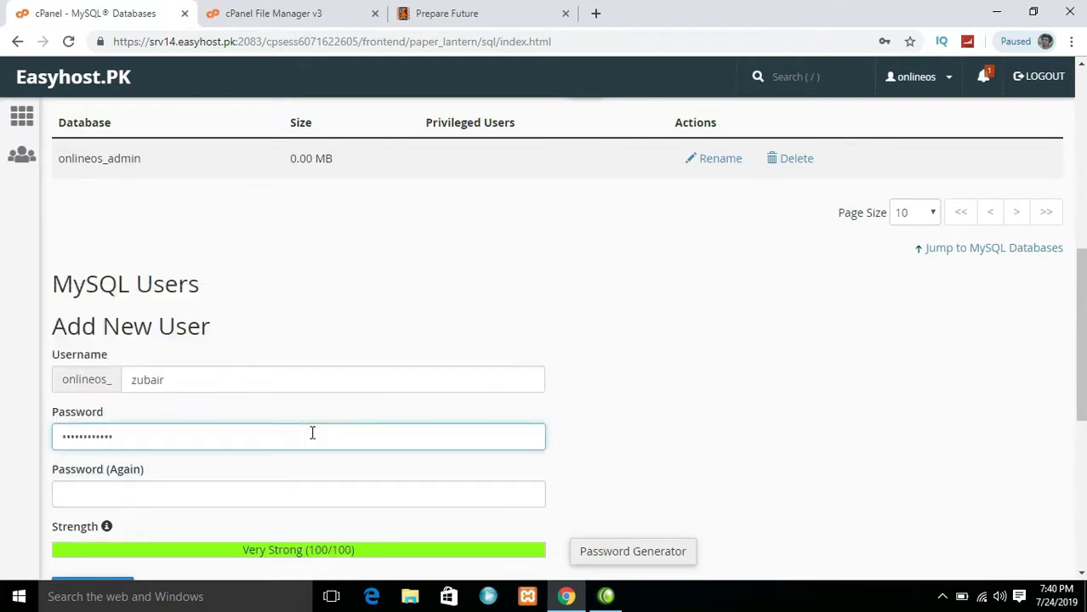
left_click(291, 493)
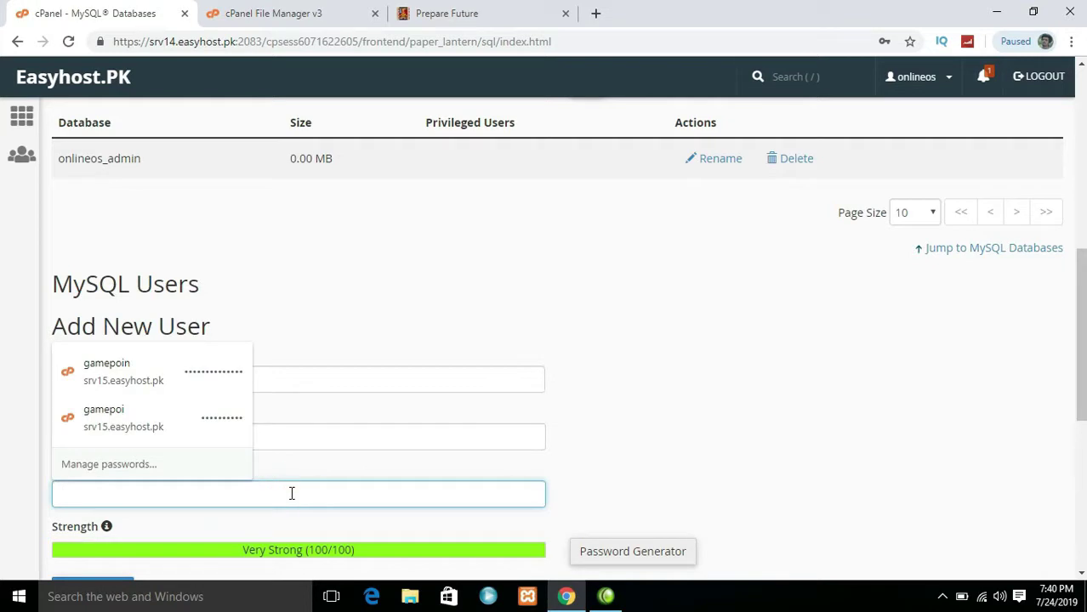
type("1")
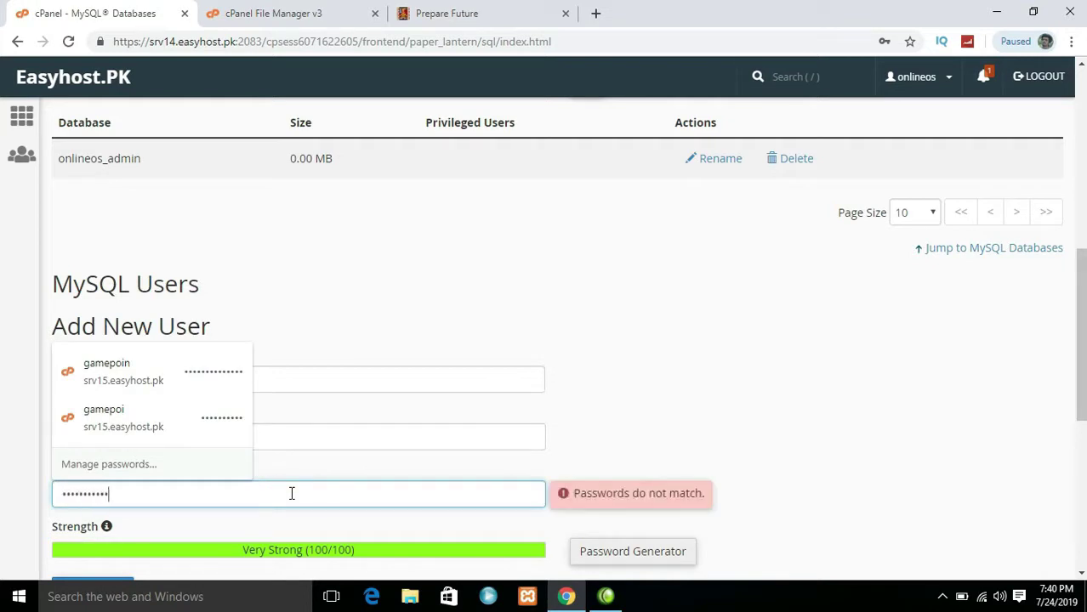
type("1")
left_click(771, 454)
scroll(771, 454, "down", 3)
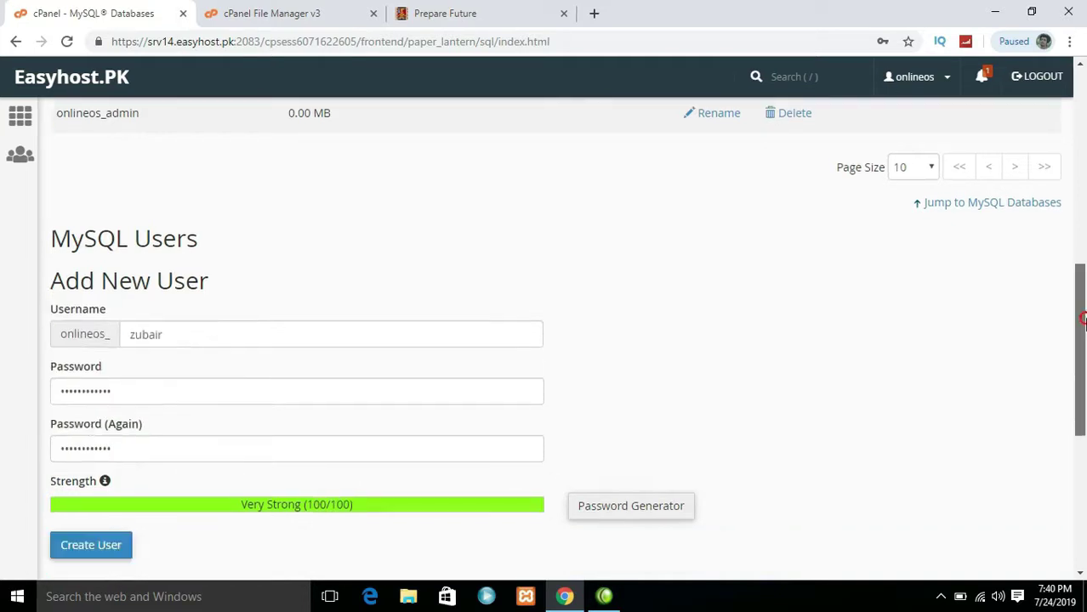
left_click(76, 461)
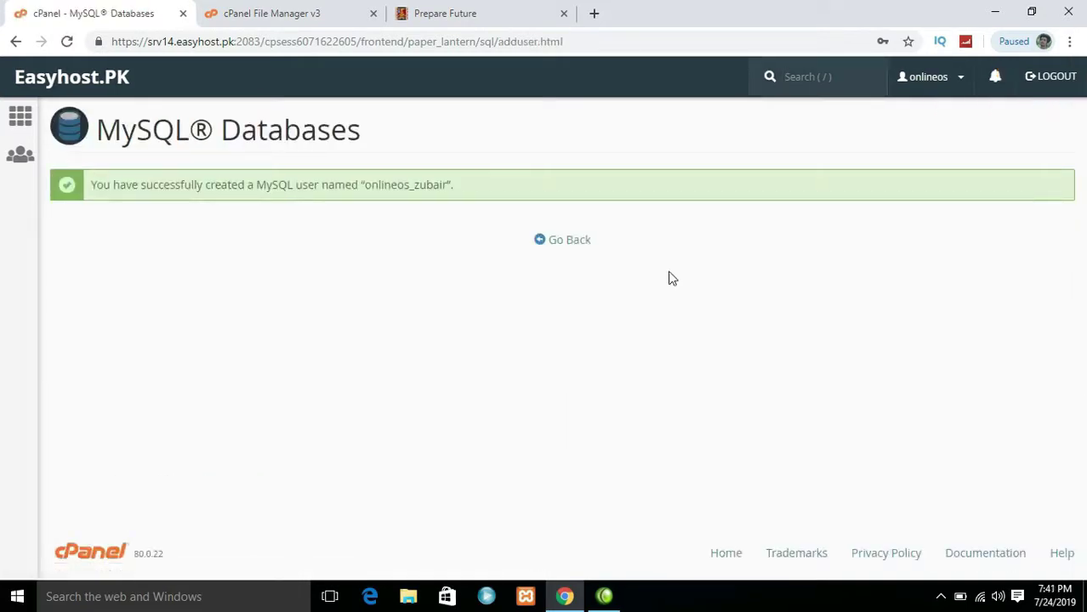
Go back to MySQL Databases and review the onlineos_admin database and new user listings
left_click(570, 242)
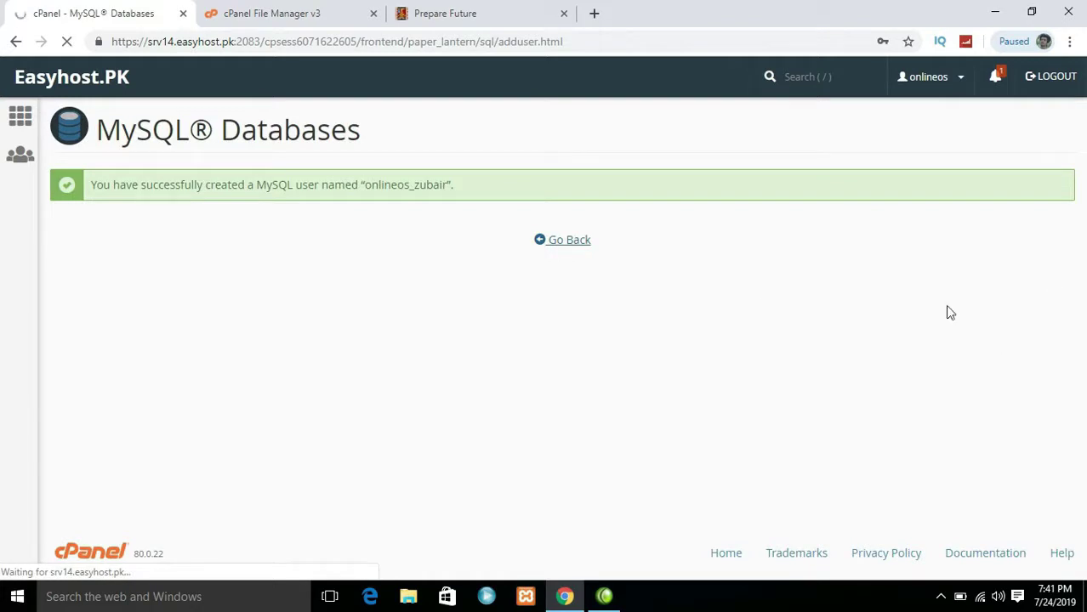
left_click_drag(1081, 208, 1081, 290)
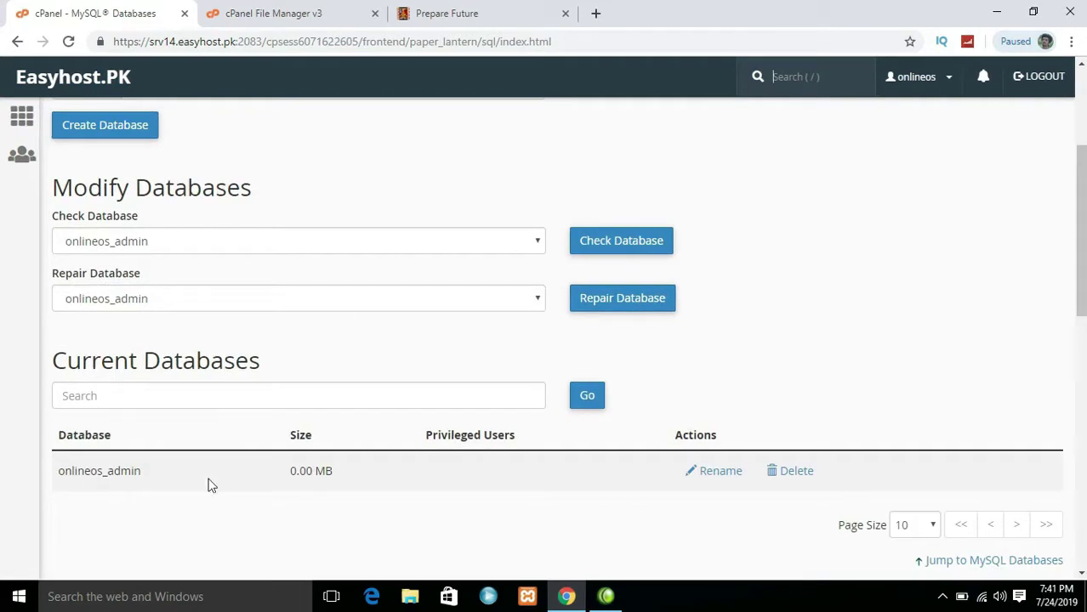
left_click_drag(1081, 193, 1082, 496)
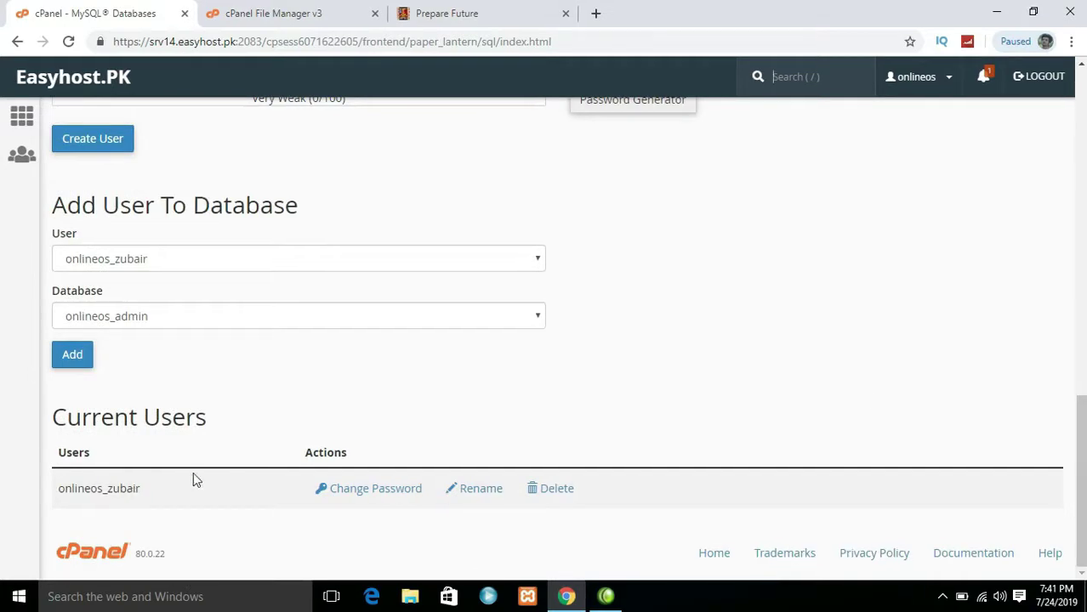
Open public_html/includes/connection.php in the File Manager code editor
left_click(323, 7)
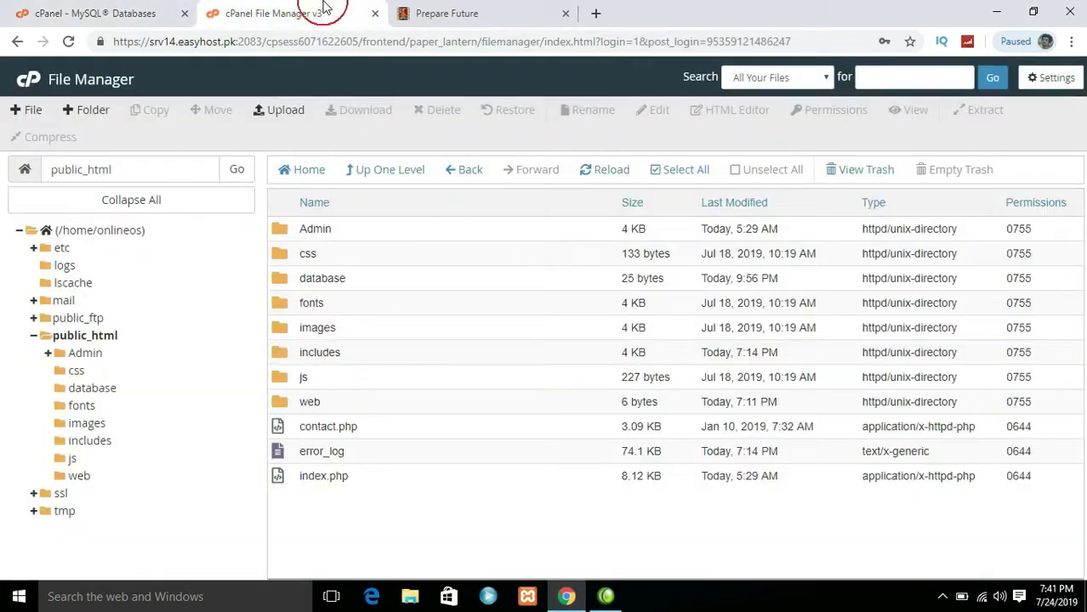
double_click(347, 351)
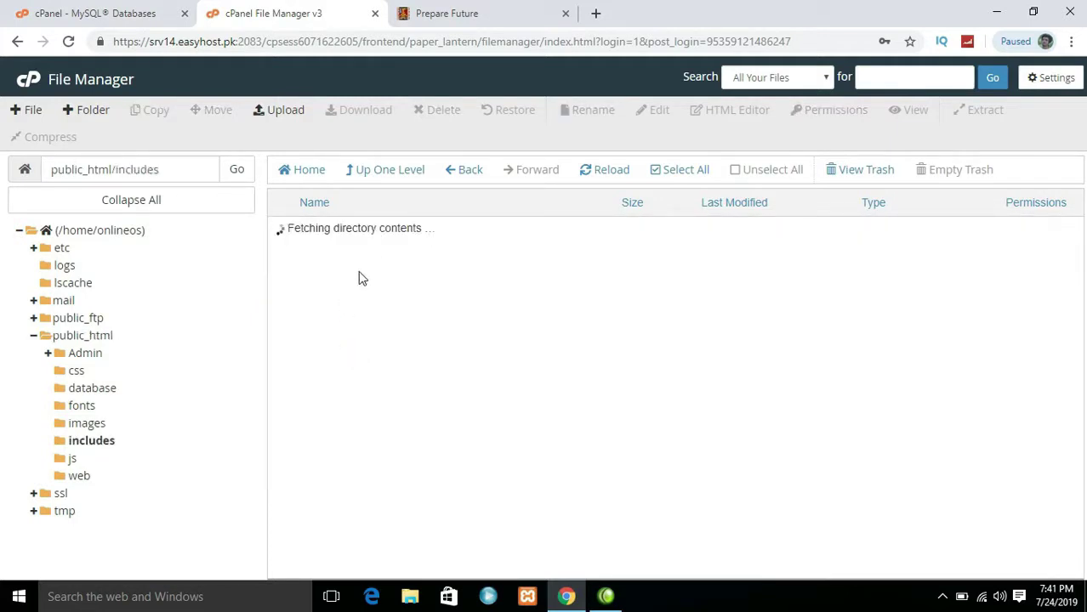
left_click_drag(369, 281, 387, 287)
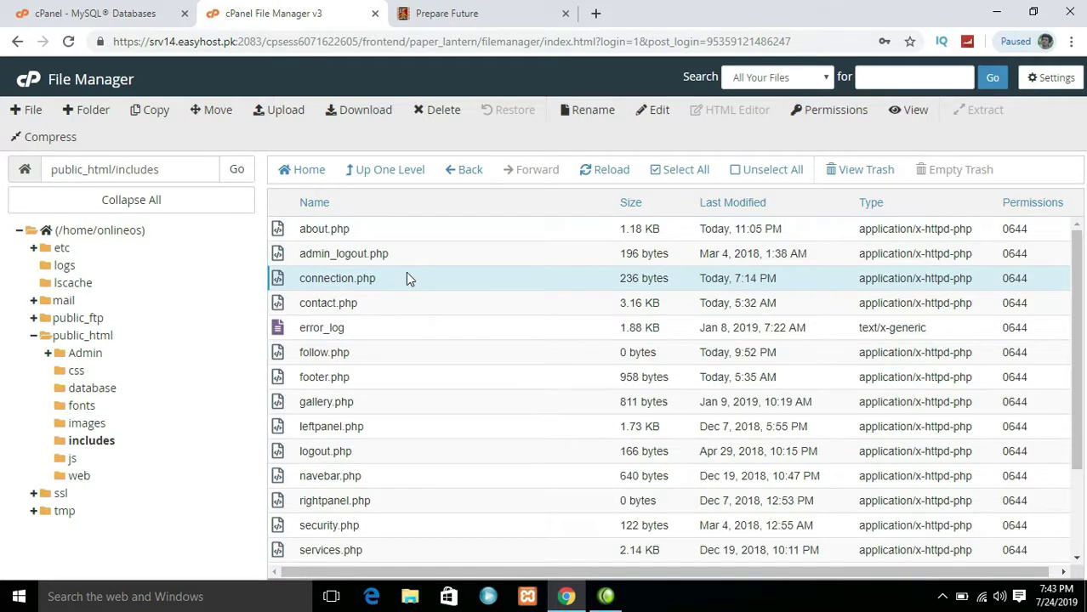
right_click(406, 272)
left_click(445, 335)
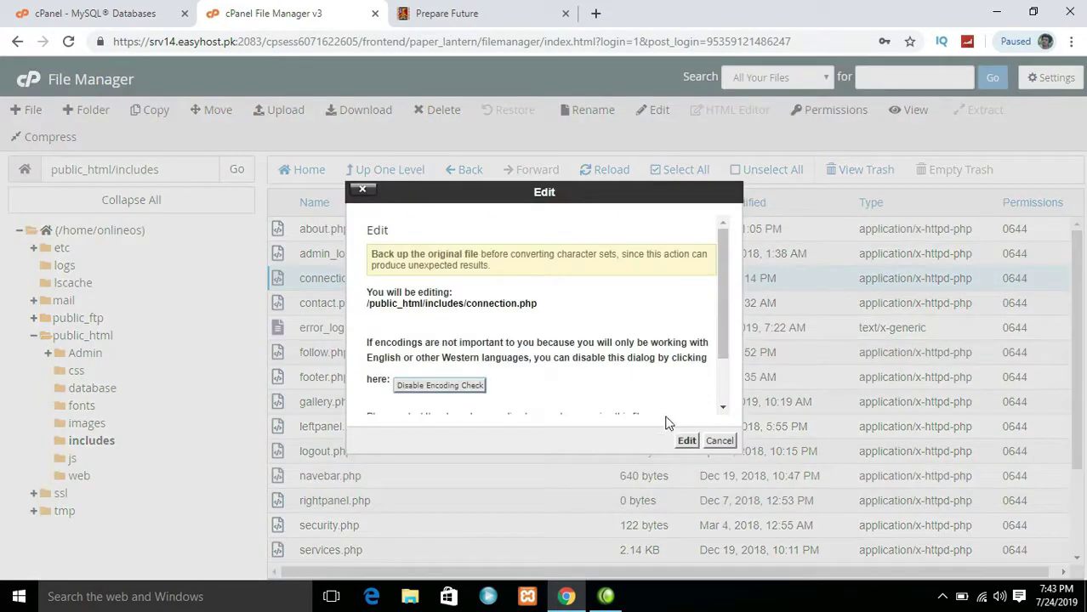
left_click(687, 441)
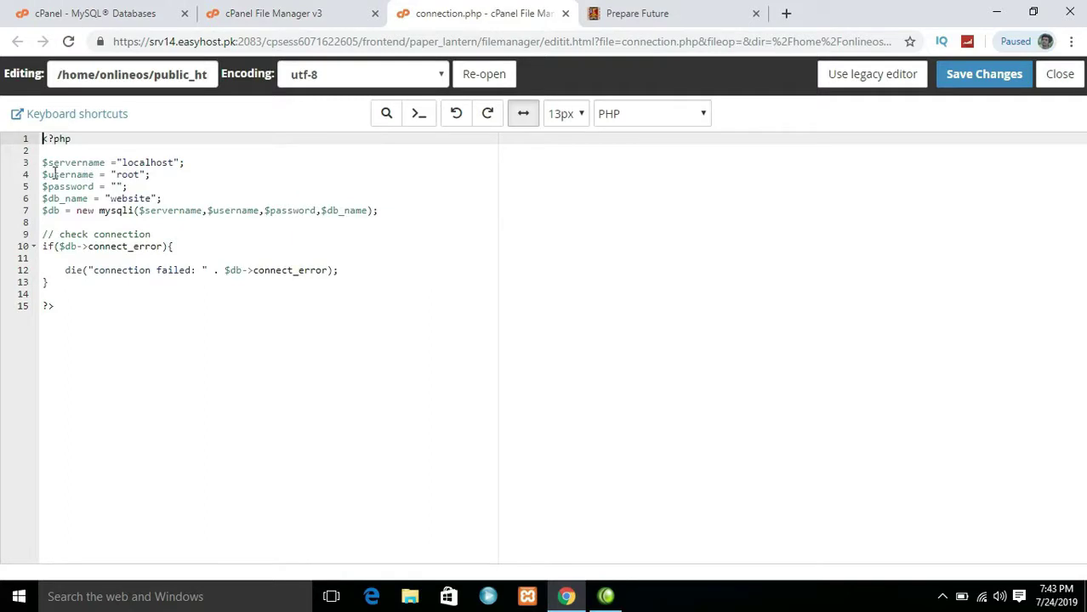
Copy the new MySQL user's full name from the MySQL Databases page
left_click(151, 9)
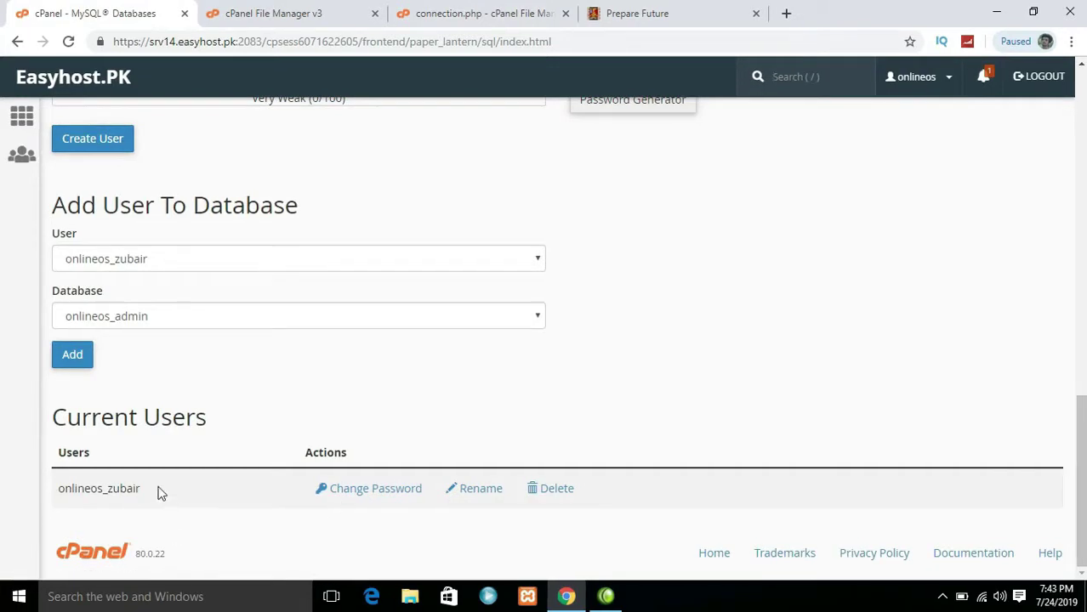
left_click_drag(143, 489, 53, 493)
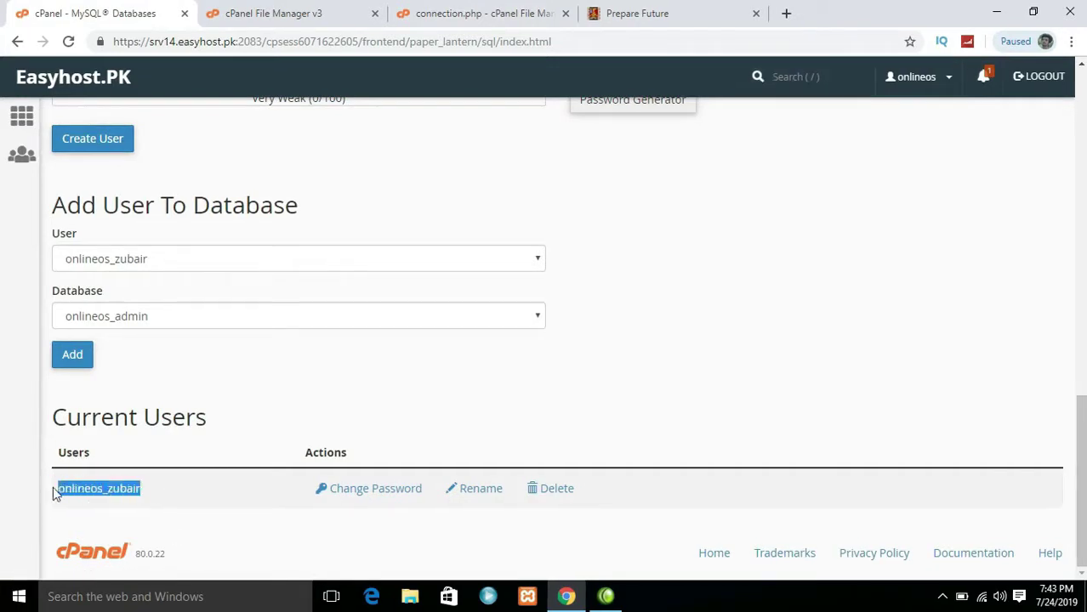
right_click(85, 488)
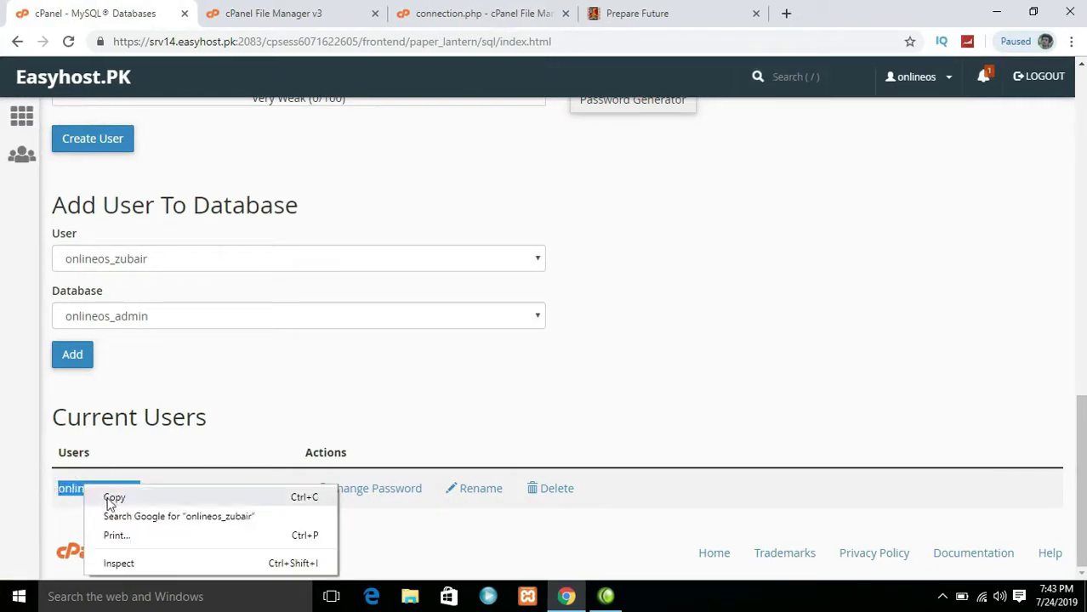
left_click(114, 499)
Paste the MySQL user name as connection.php's username and fill in the password on line 5
left_click(273, 13)
left_click(480, 13)
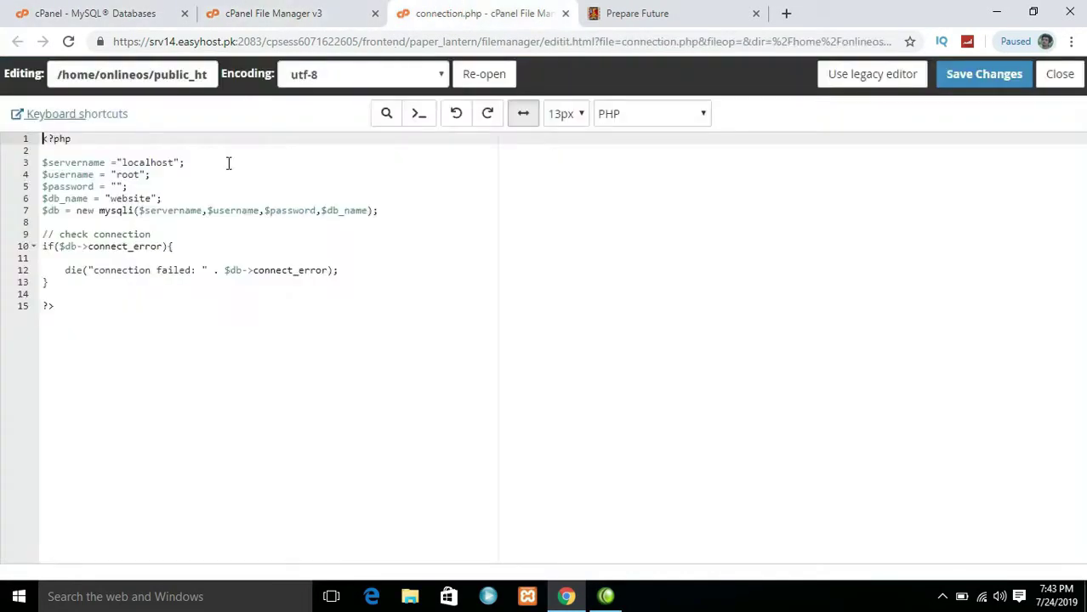
left_click(119, 186)
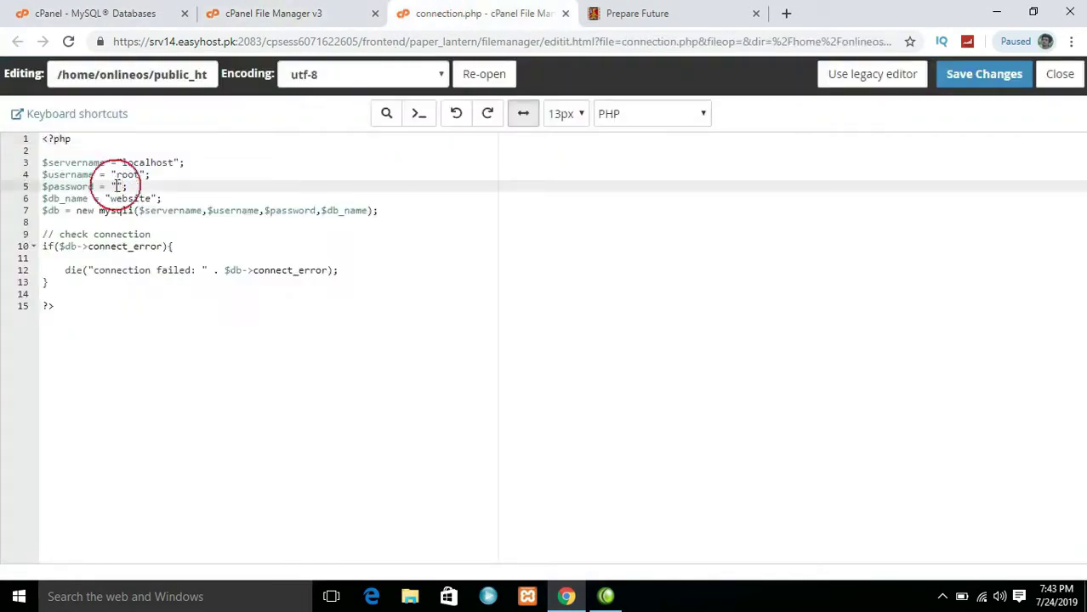
left_click(140, 175)
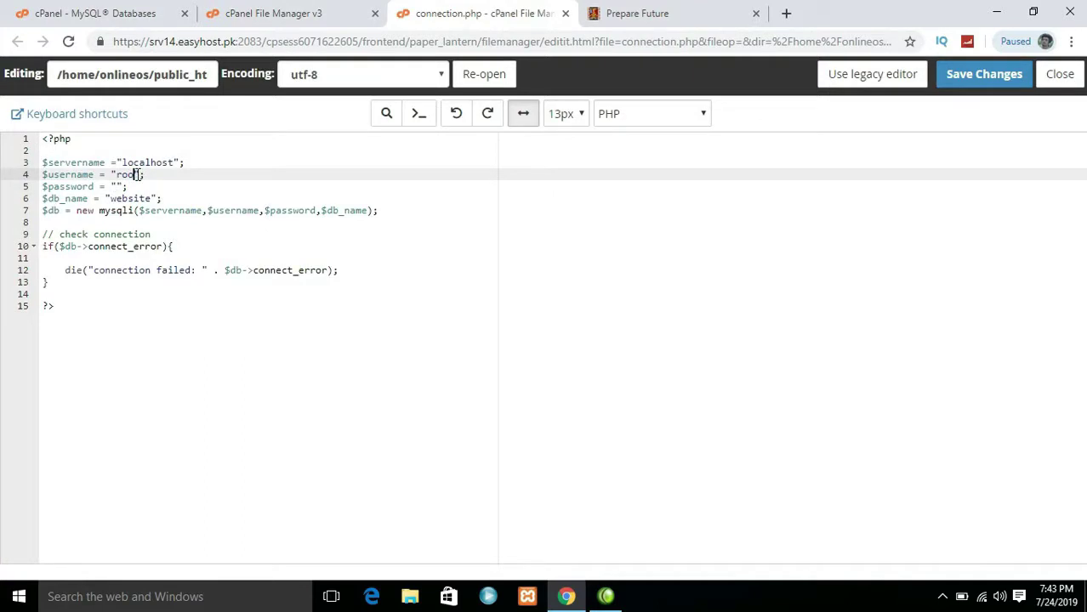
key("ctrl+v")
left_click(68, 10)
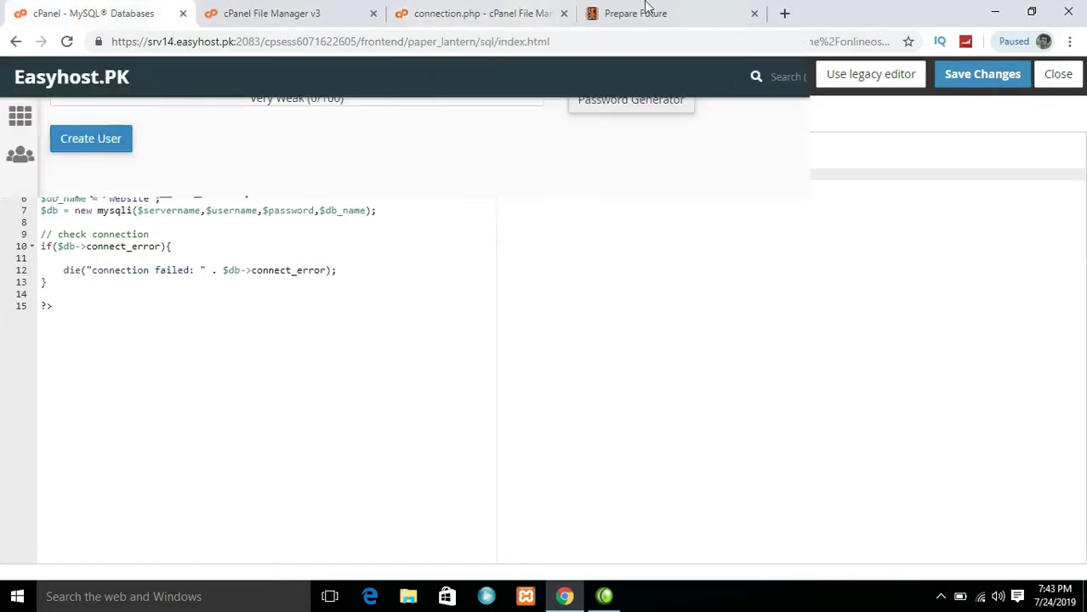
left_click(497, 10)
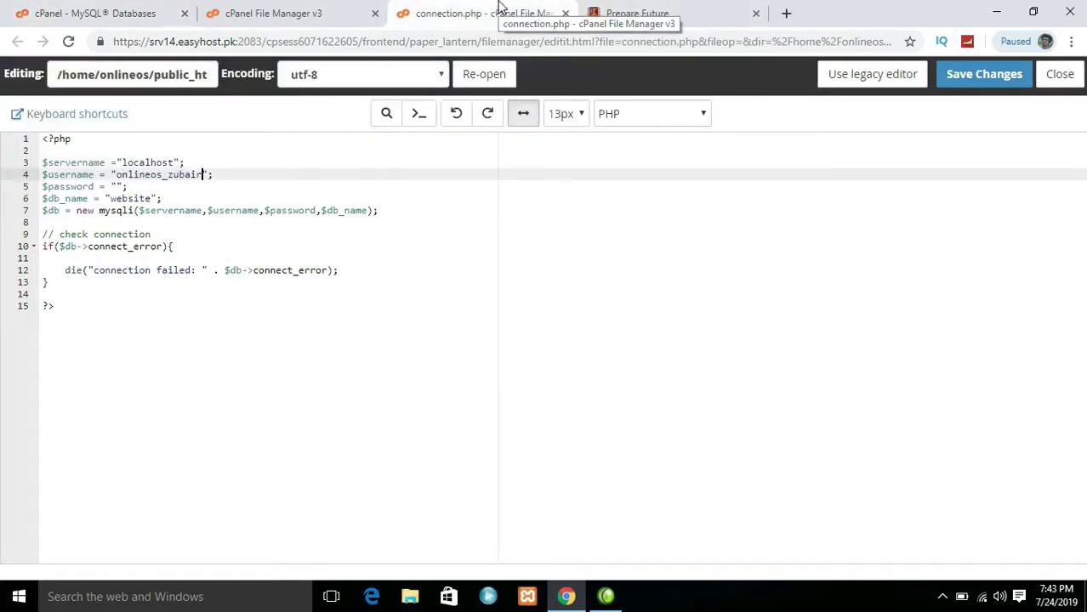
left_click(118, 186)
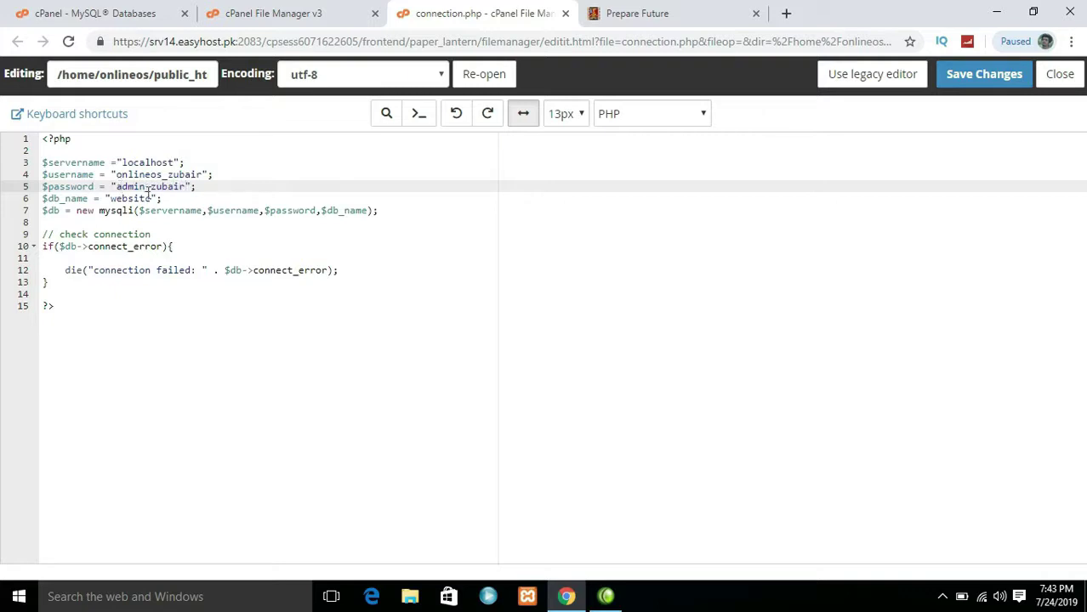
left_click(145, 13)
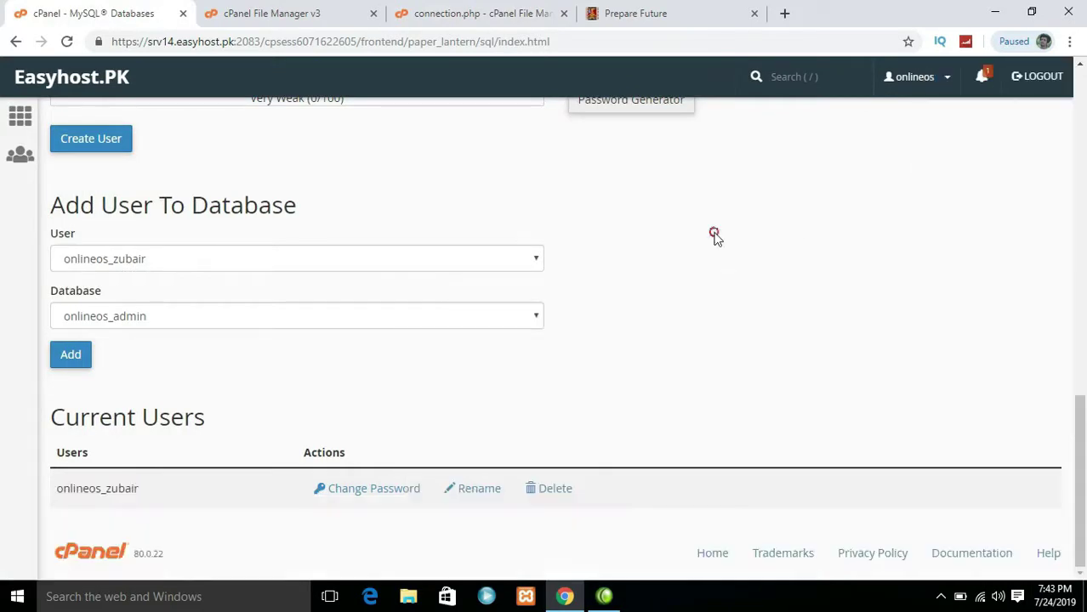
Copy the onlineos_admin database name from Current Databases and return to the connection.php code
left_click_drag(1082, 425, 1082, 240)
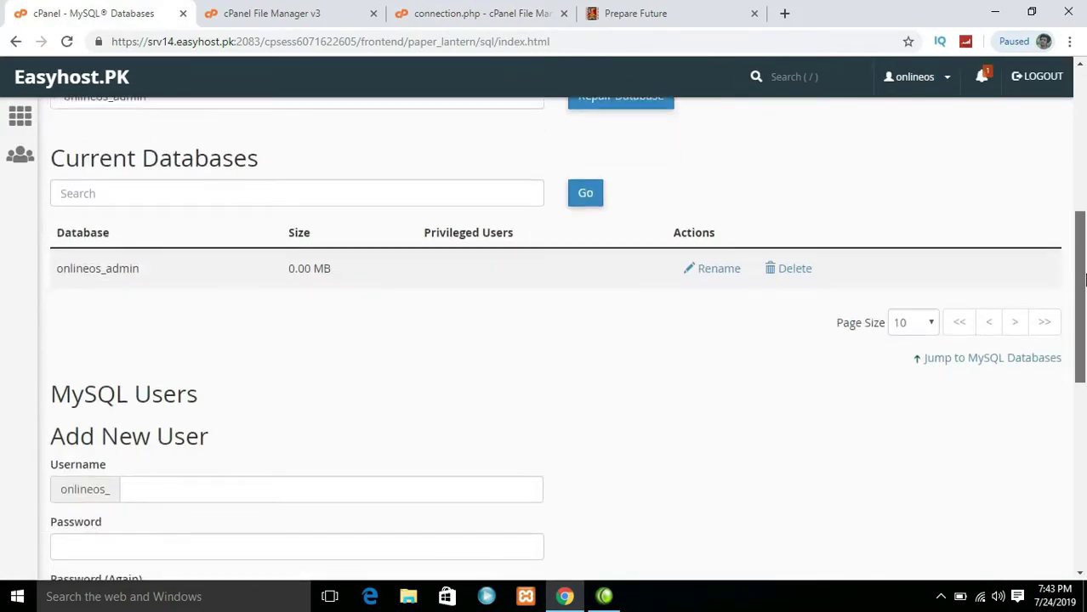
left_click_drag(140, 269, 58, 269)
right_click(58, 272)
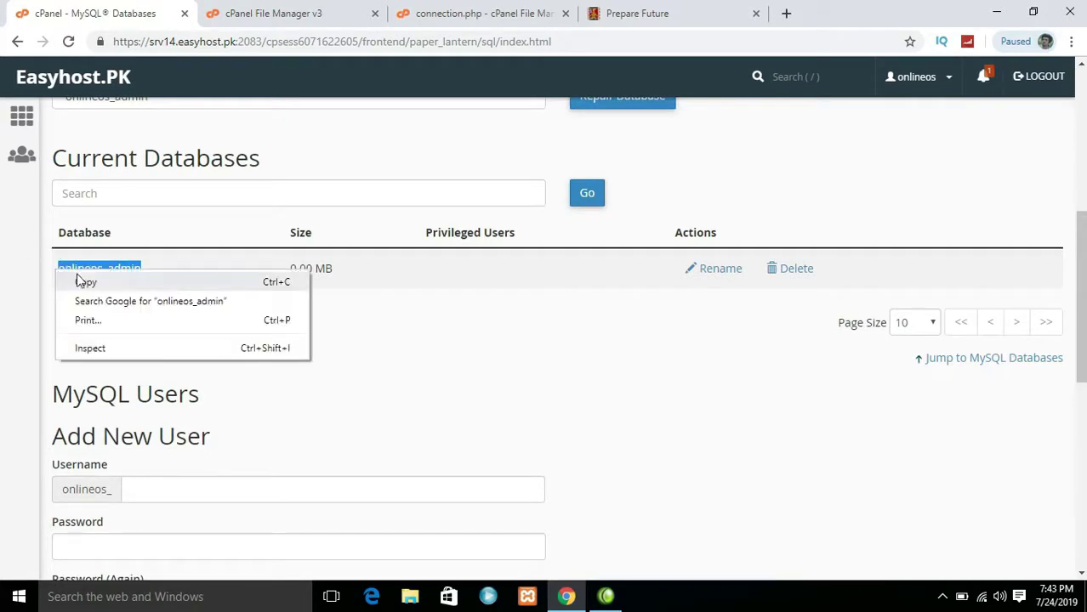
left_click(157, 284)
left_click(498, 8)
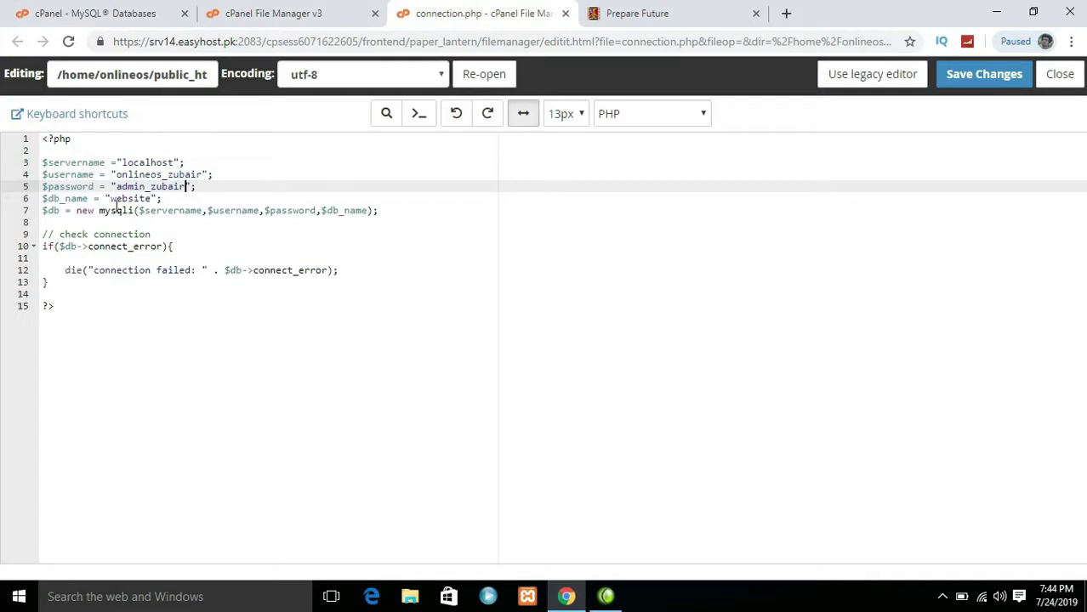
Set $db_name on line 6 to 'onlineos_admin', fix the quotes, and save connection.php
left_click(149, 198)
key("BackSpace")
key("BackSpace")
key("BackSpace")
key("BackSpace")
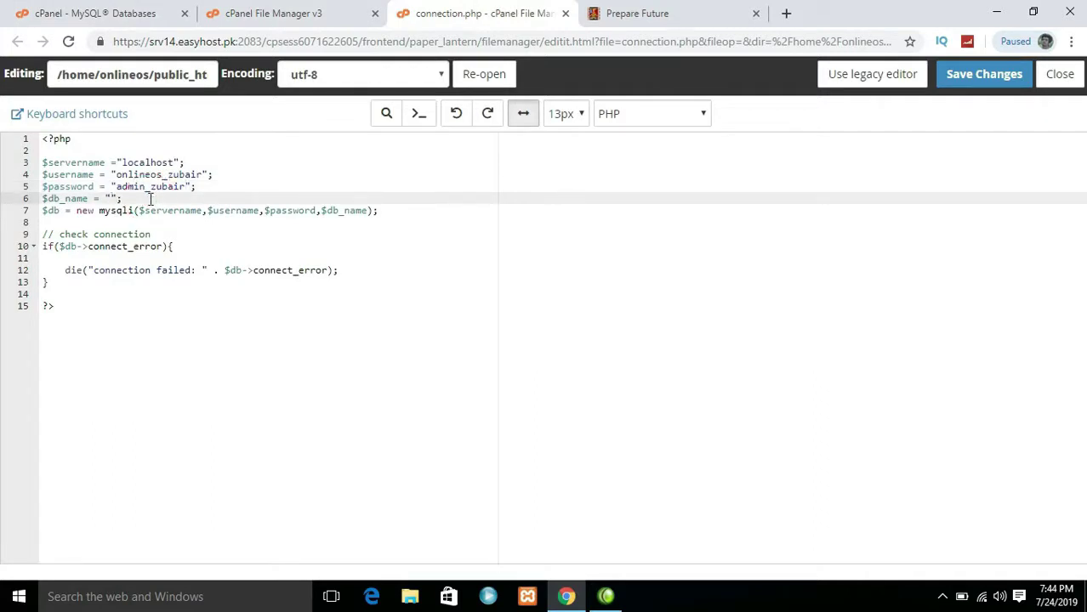
right_click(106, 195)
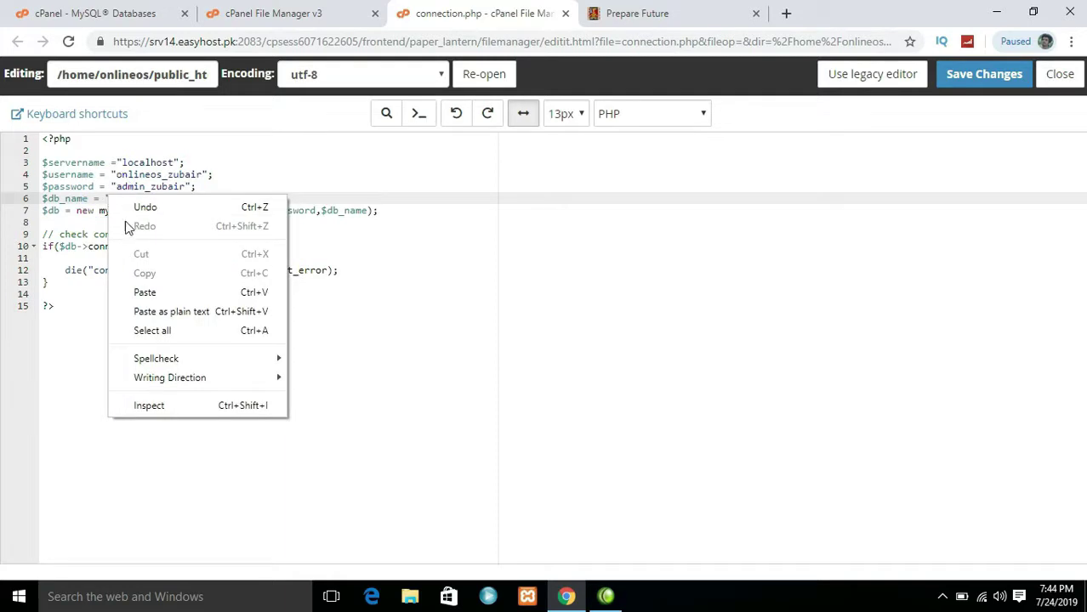
left_click(145, 290)
left_click(287, 258)
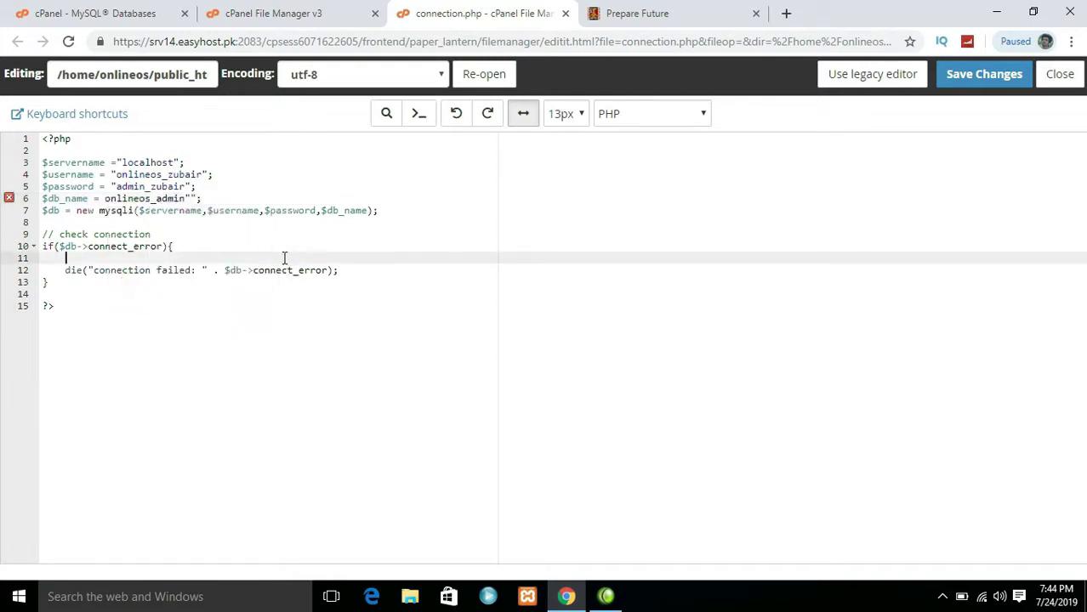
left_click(101, 198)
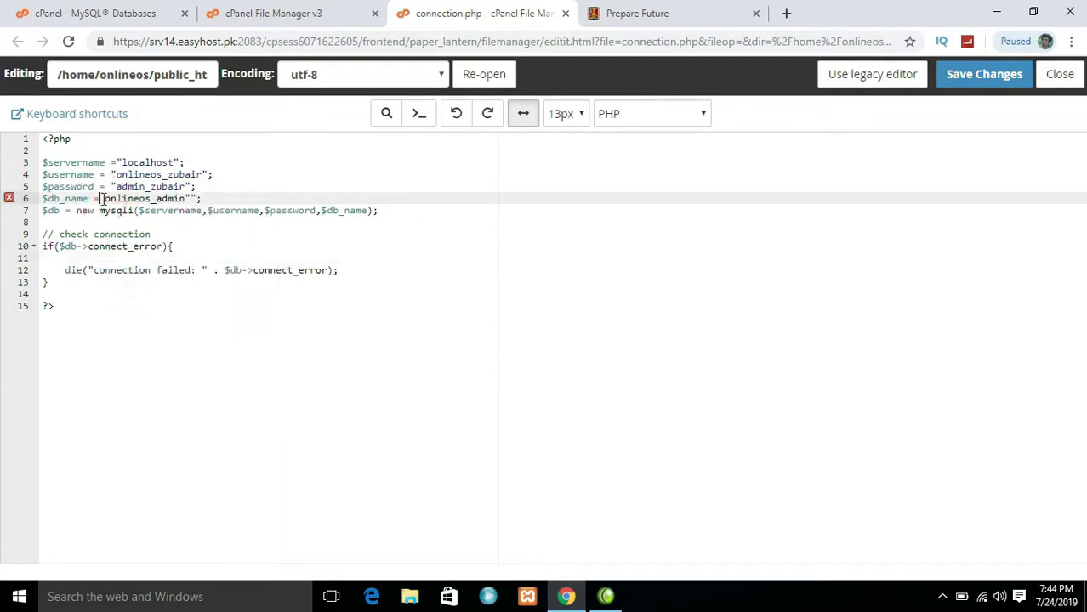
type("\"\"")
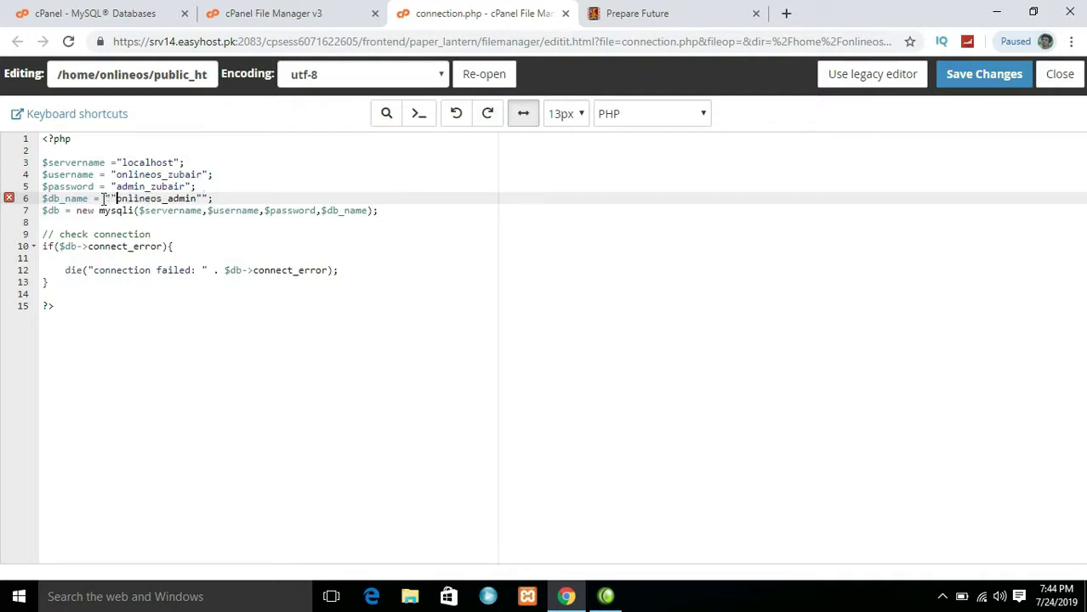
key("BackSpace")
left_click(196, 198)
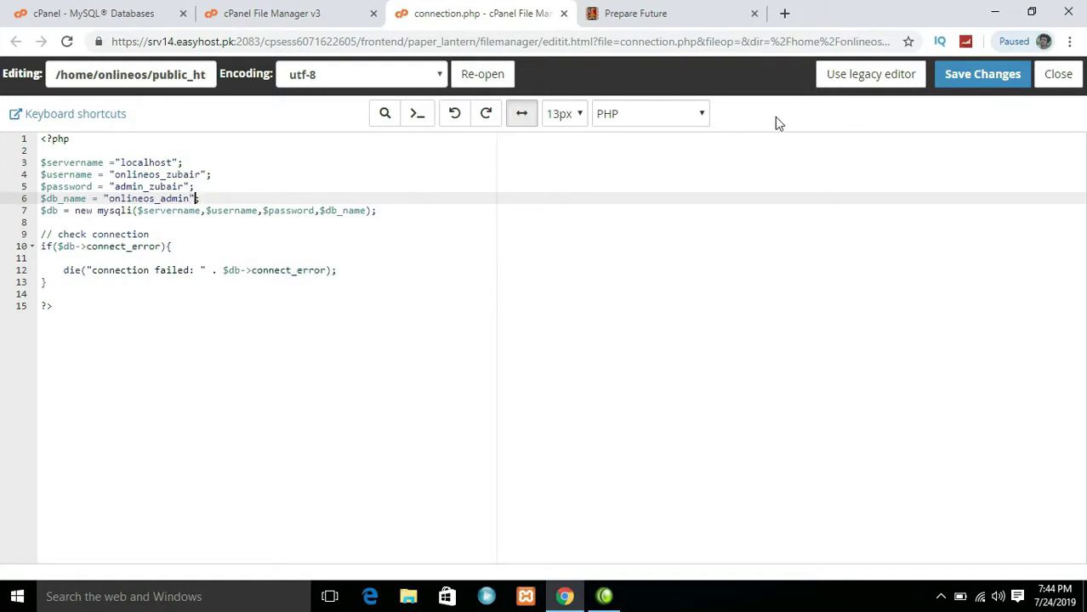
left_click(967, 79)
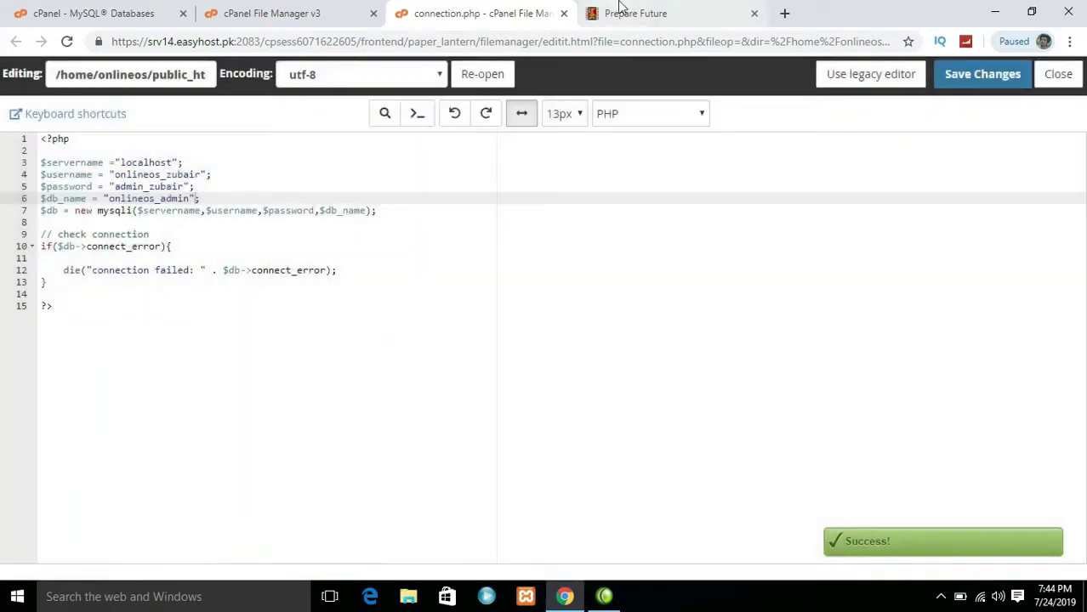
Reload the live Prepare Future site to test the database connection
left_click(620, 10)
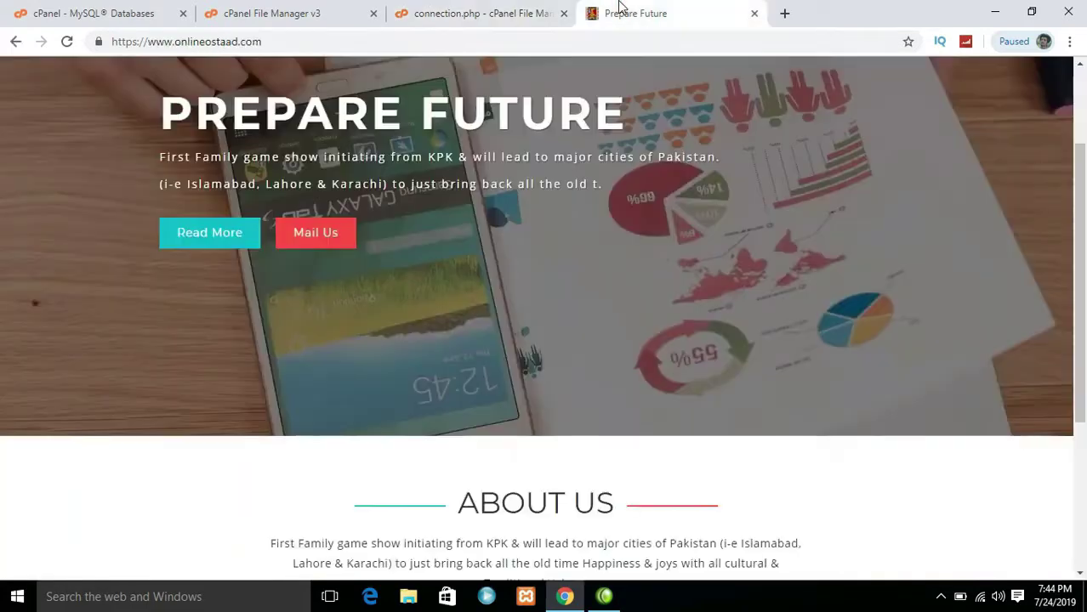
left_click(67, 48)
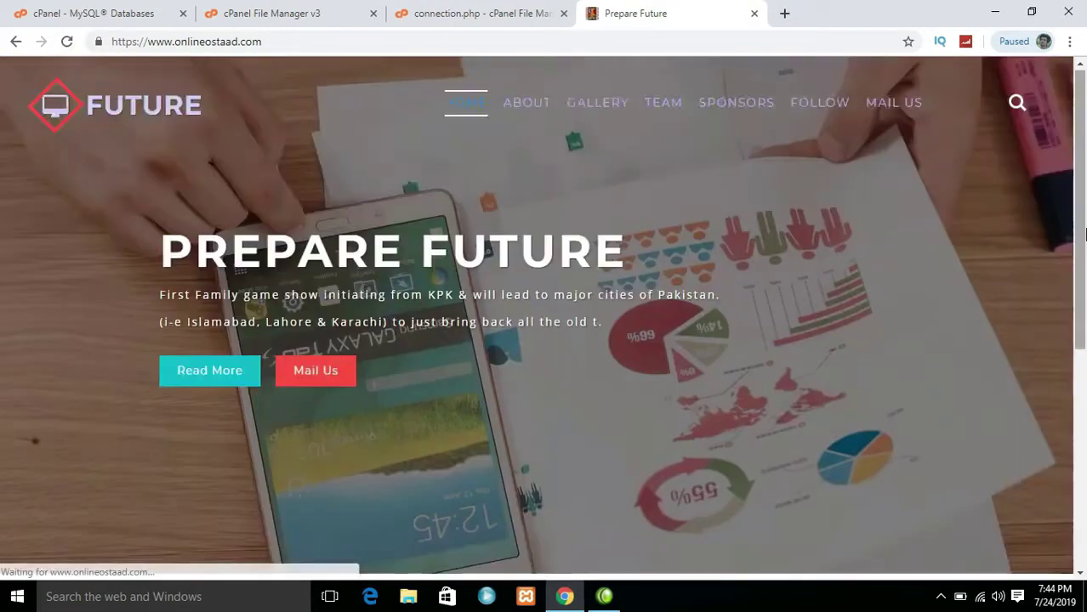
scroll(1080, 447, "down", 5)
Return to the cPanel home page and scroll down to the Databases tools
scroll(1081, 446, "up", 10)
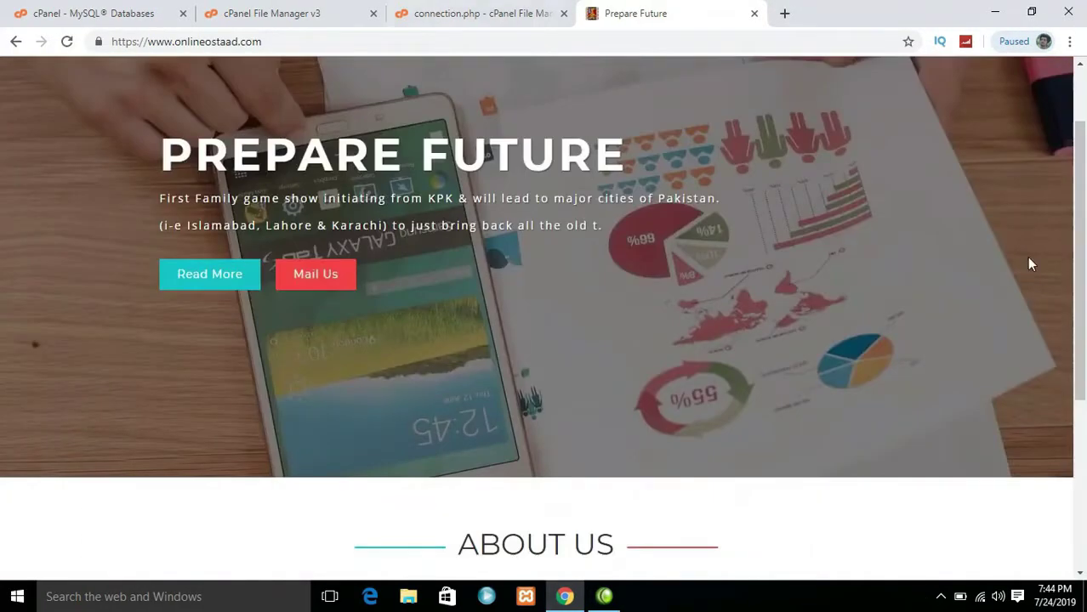
left_click(311, 12)
left_click(174, 9)
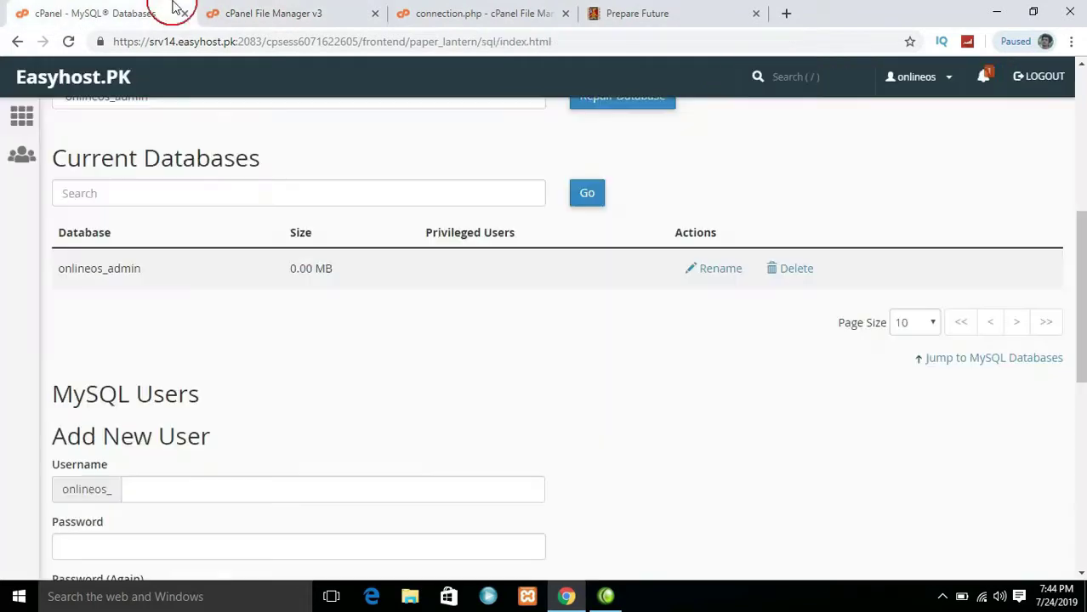
left_click(13, 113)
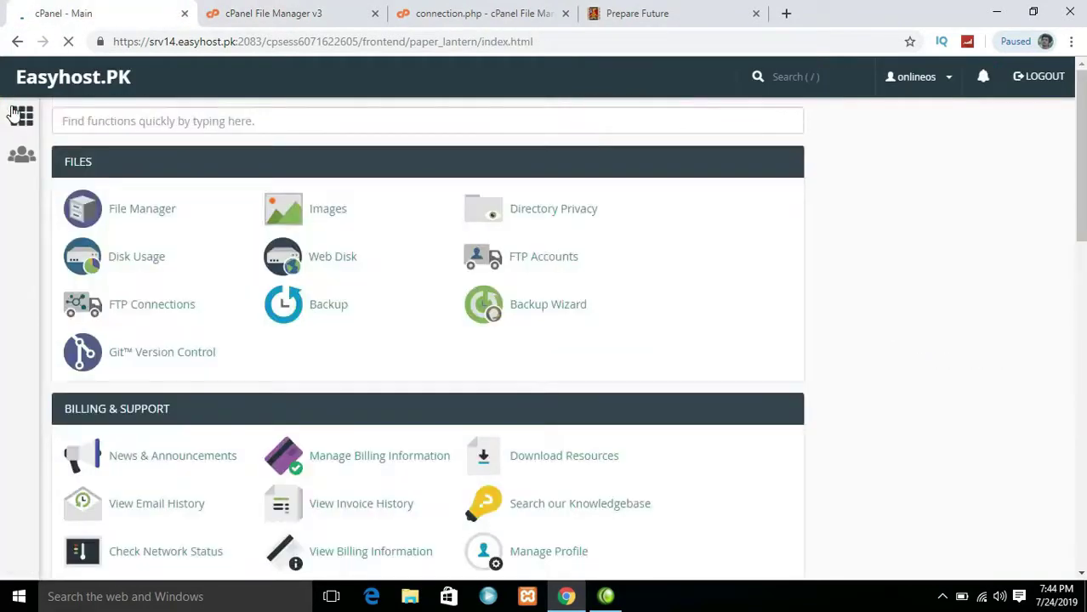
scroll(213, 260, "down", 5)
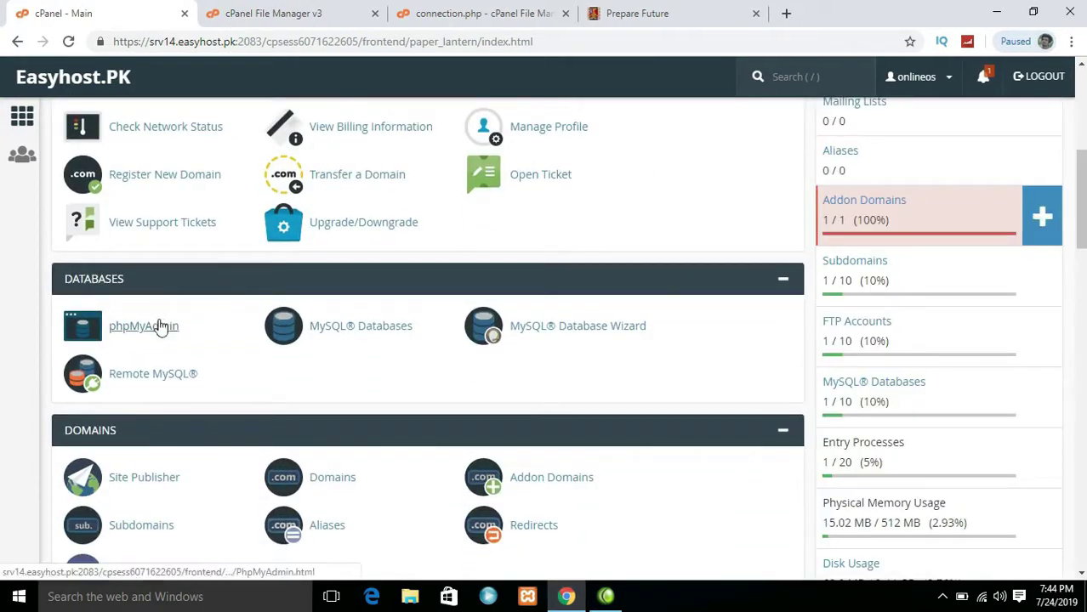
Launch phpMyAdmin, select the onlineos_admin database and go to its Import page
left_click(159, 326)
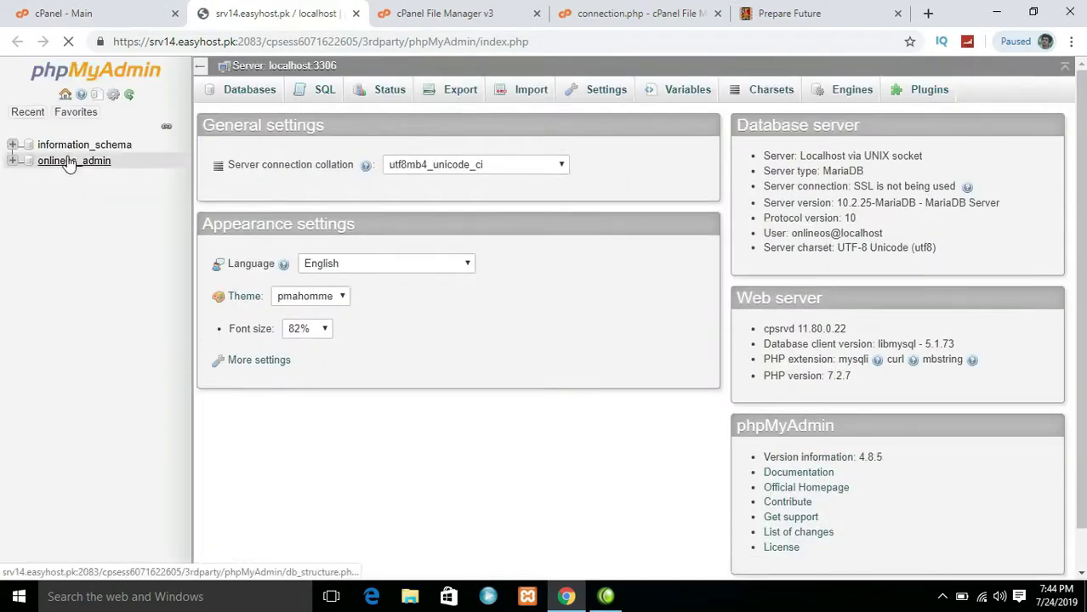
left_click(68, 161)
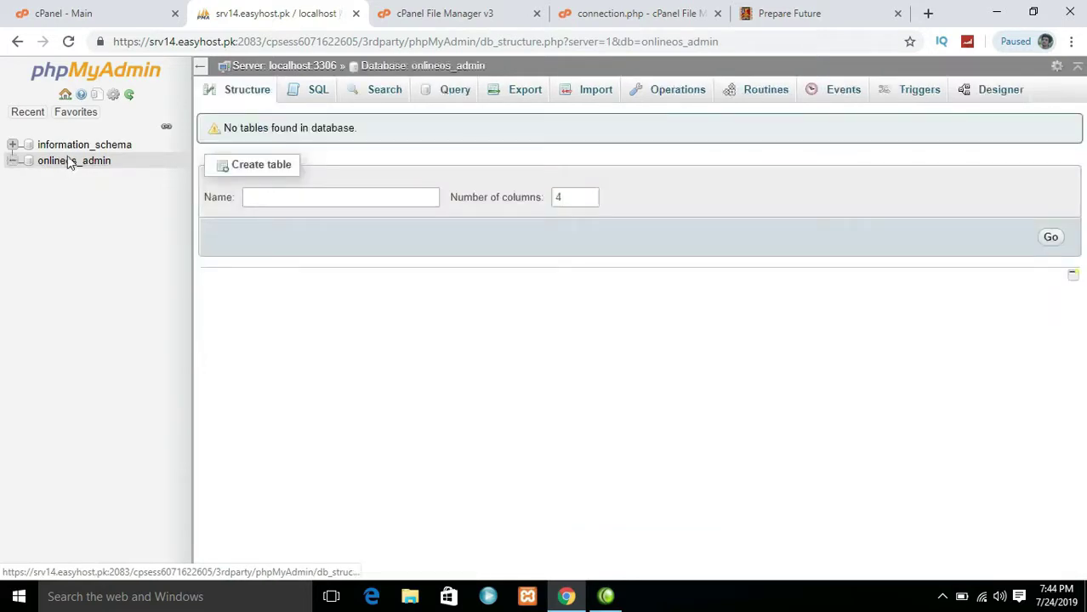
left_click(595, 91)
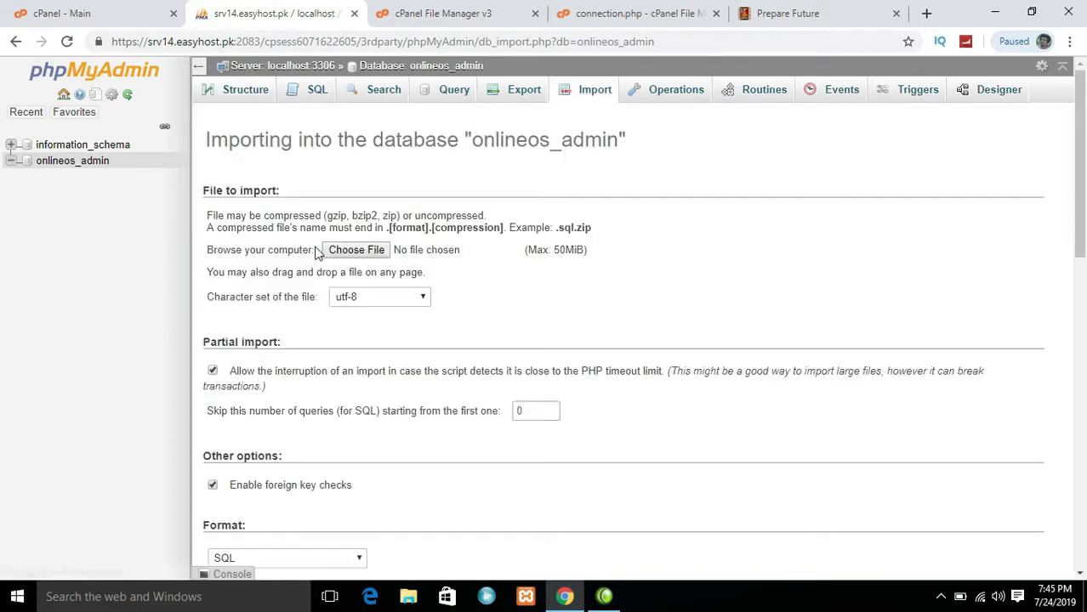
left_click(364, 250)
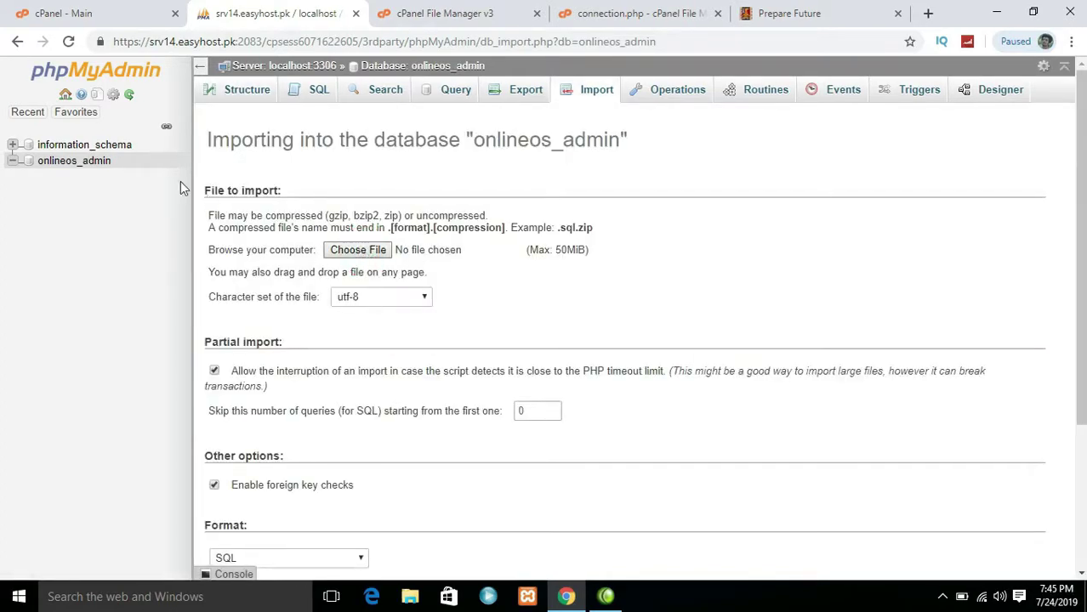
Choose website.sql from htdocs > web > database as the file to import
left_click(192, 180)
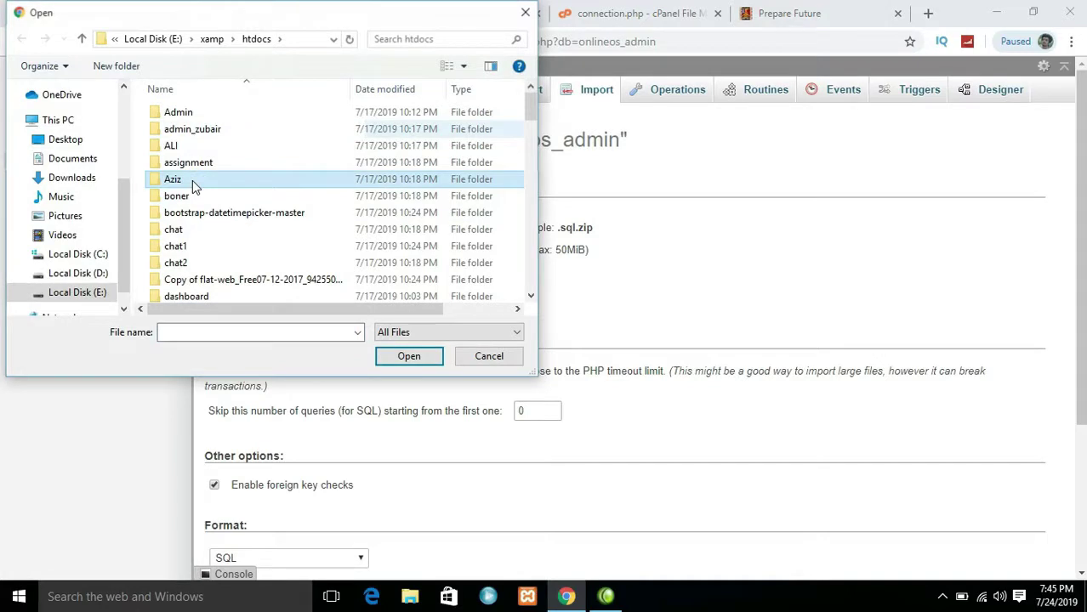
scroll(192, 181, "down", 15)
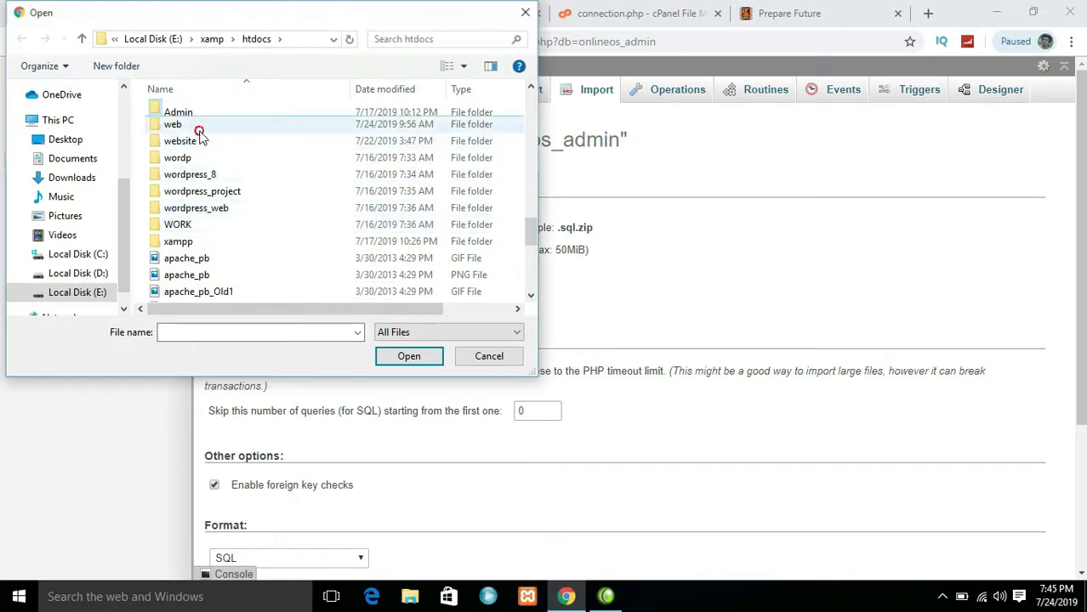
double_click(198, 127)
double_click(215, 147)
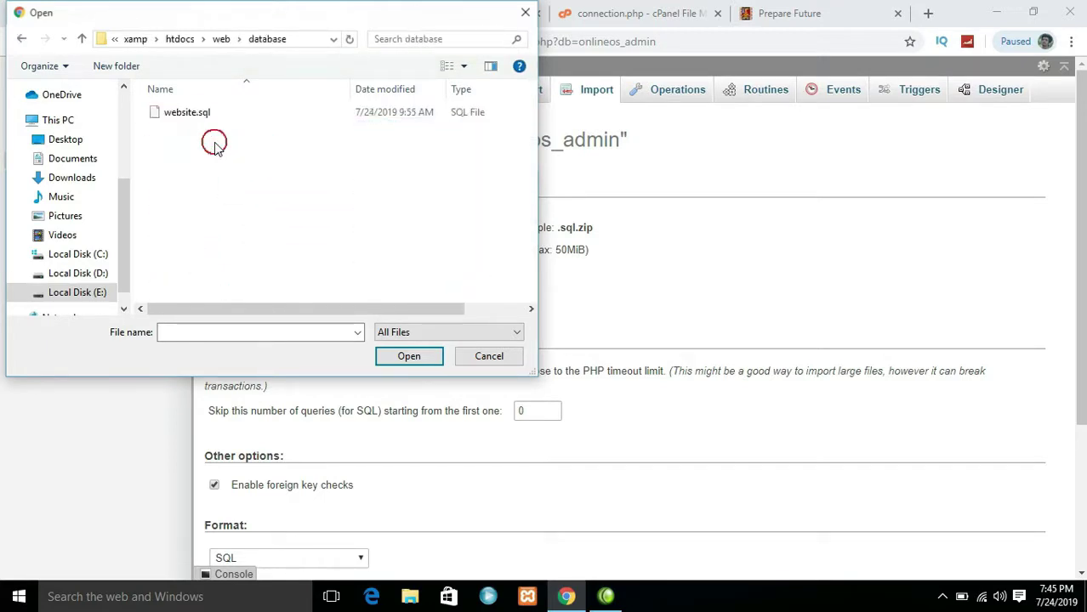
left_click(206, 113)
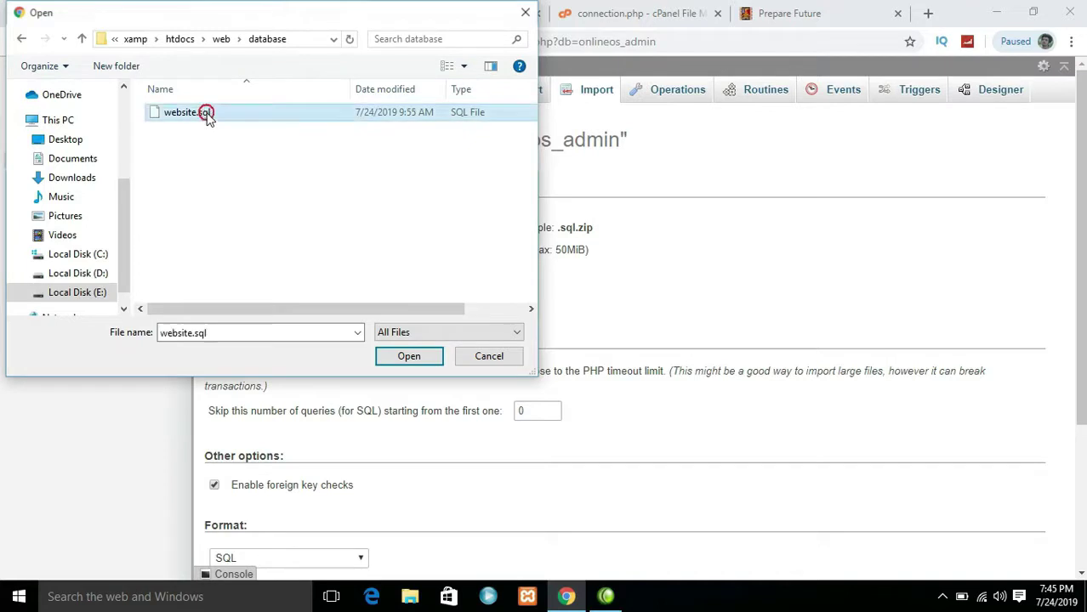
left_click(389, 357)
scroll(385, 363, "down", 2)
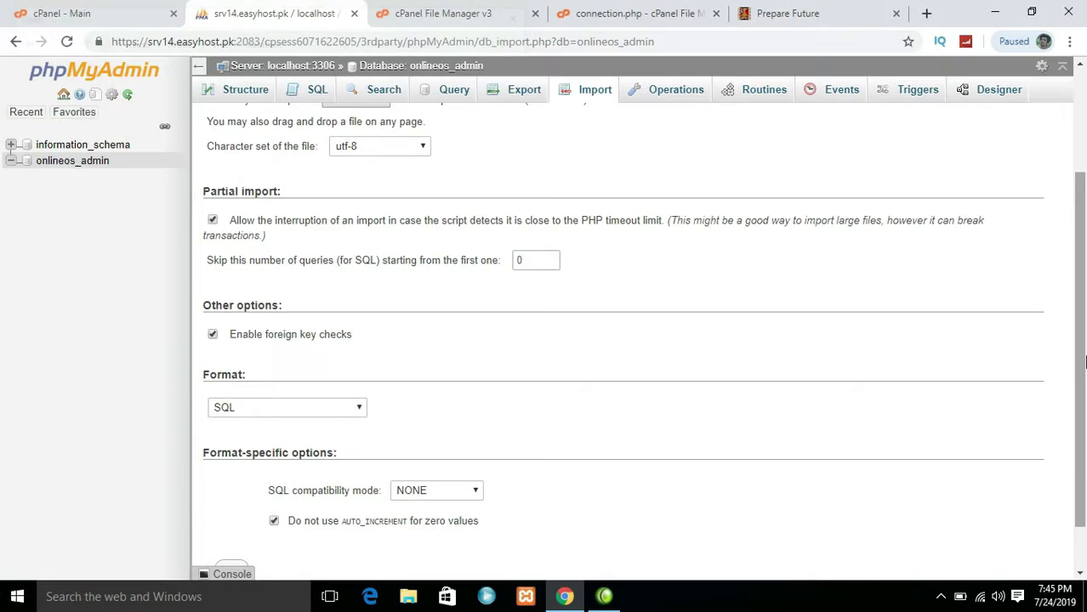
scroll(525, 558, "down", 1)
Run the website.sql import into onlineos_admin, creating its five tables
left_click(237, 515)
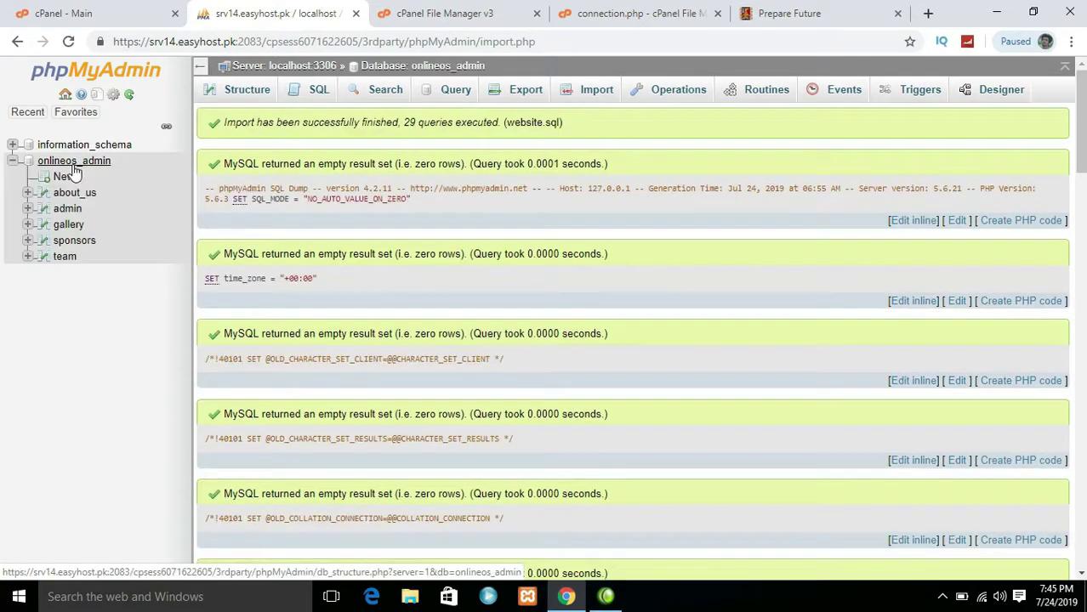
Browse to public_html/Admin/includes and choose Edit on connection.php
left_click(459, 10)
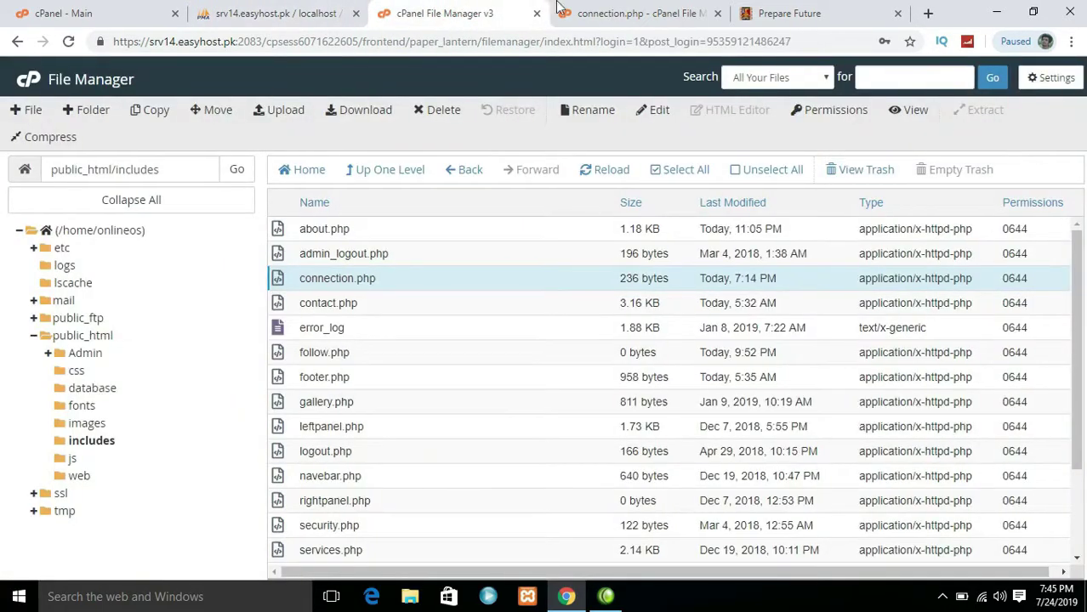
left_click(565, 10)
left_click(757, 13)
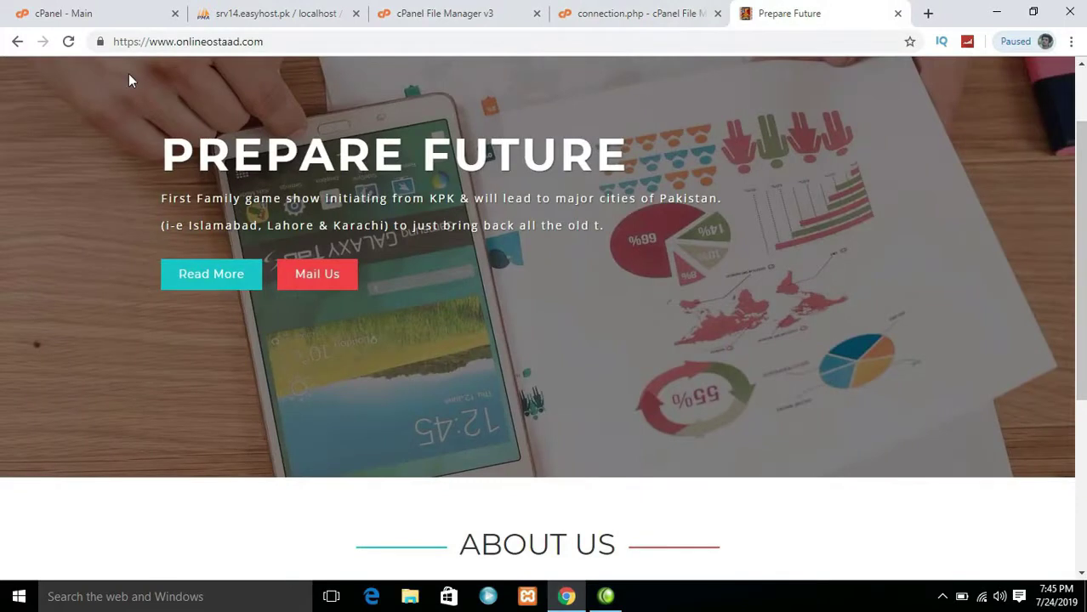
left_click(619, 11)
left_click(459, 10)
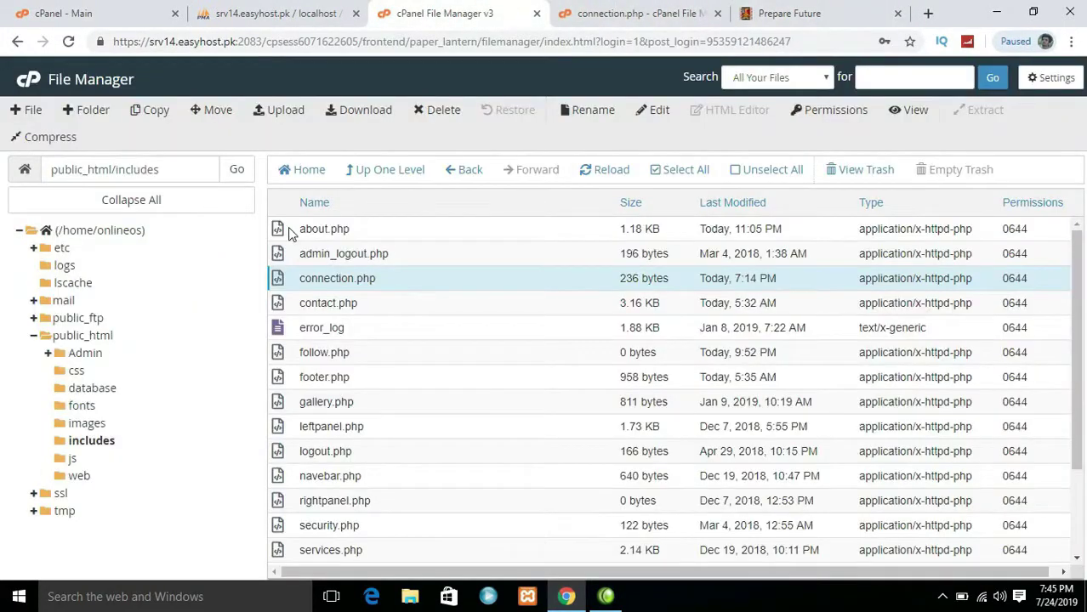
left_click(378, 170)
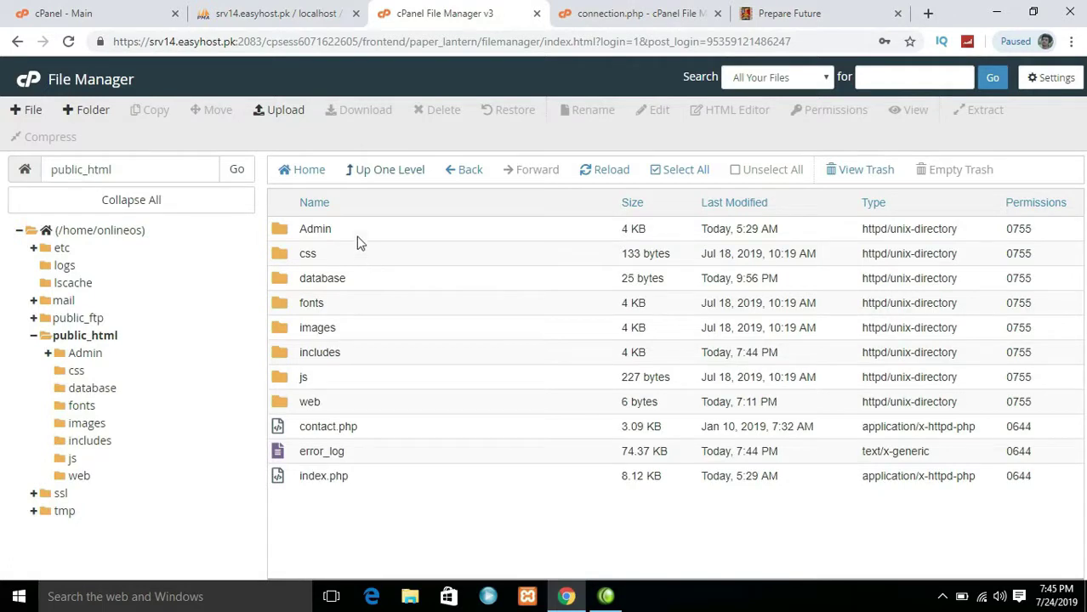
double_click(356, 233)
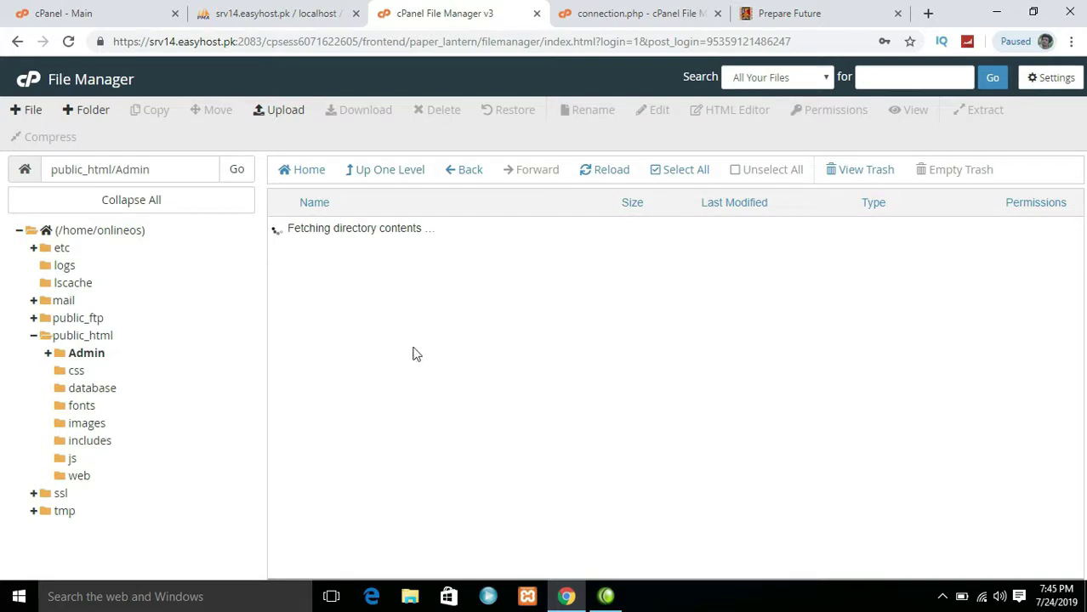
double_click(362, 329)
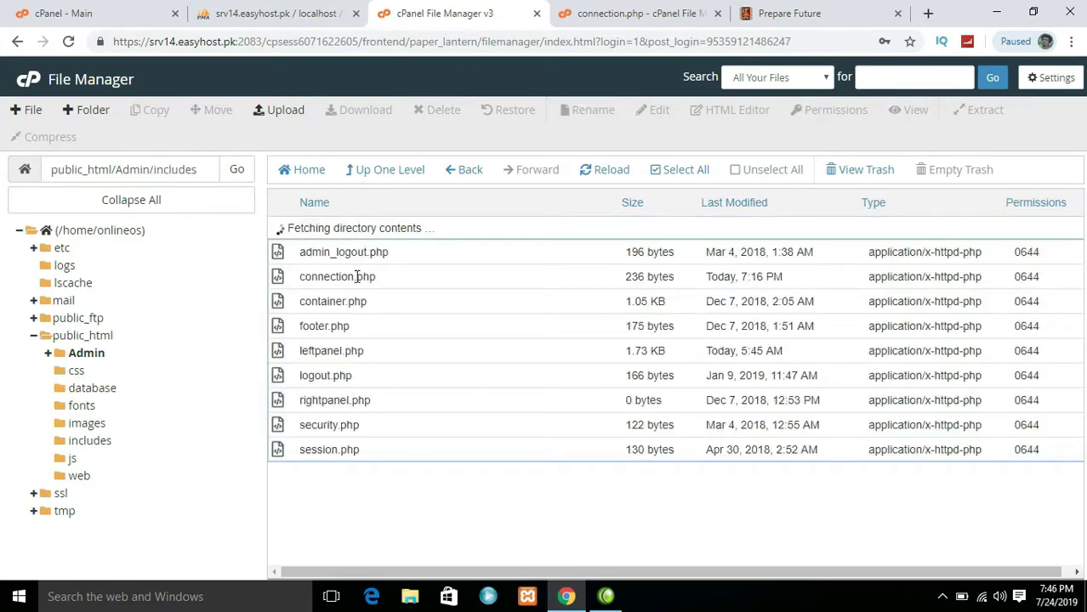
right_click(358, 280)
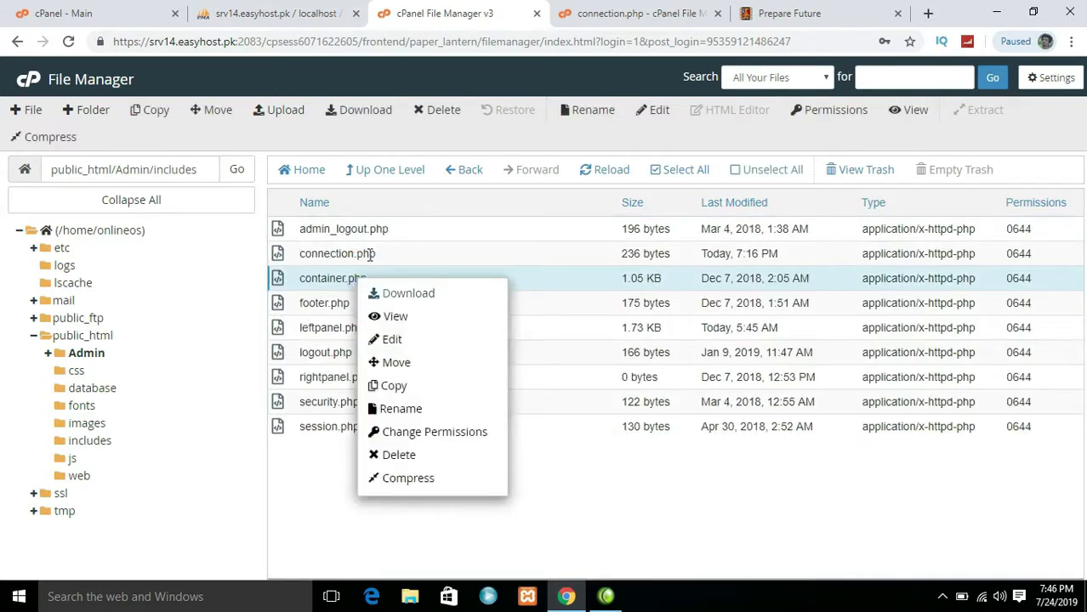
right_click(372, 254)
left_click(401, 315)
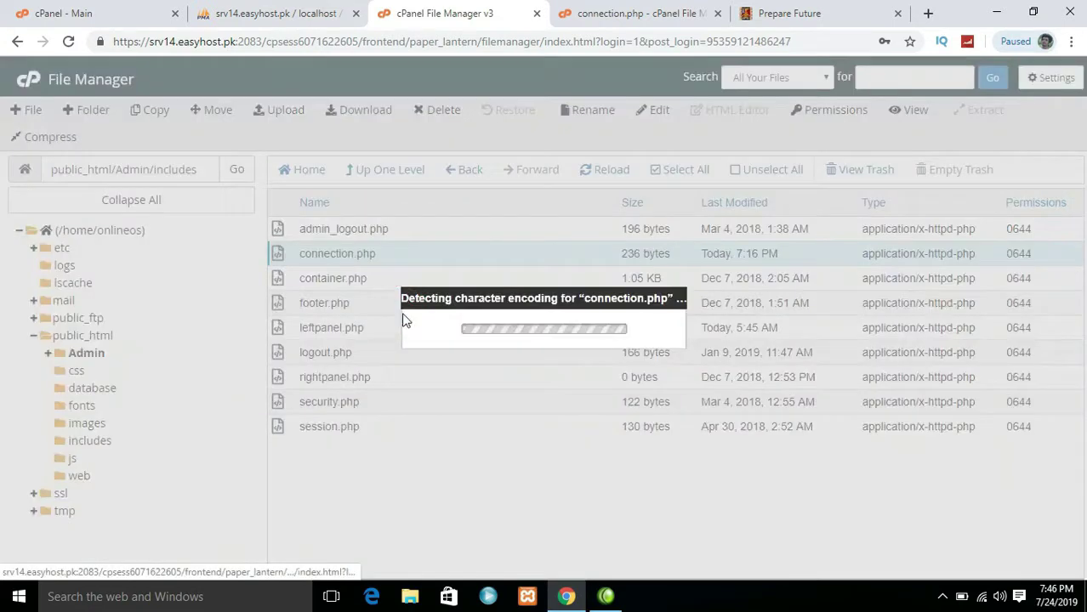
Overwrite the Admin connection.php with the live site's connection code and save it
left_click(683, 442)
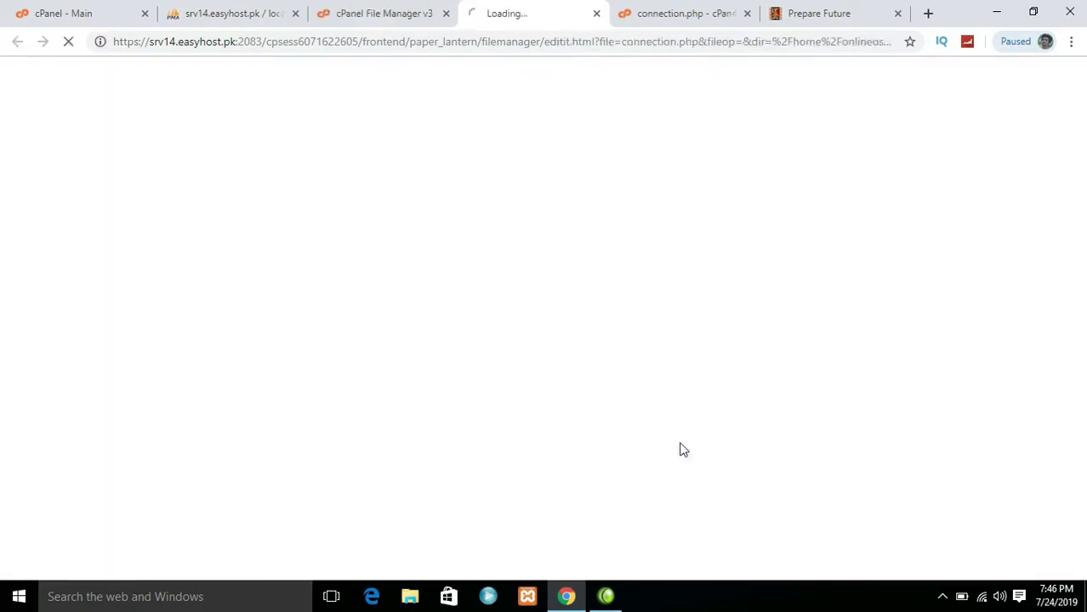
left_click(659, 13)
left_click(164, 270)
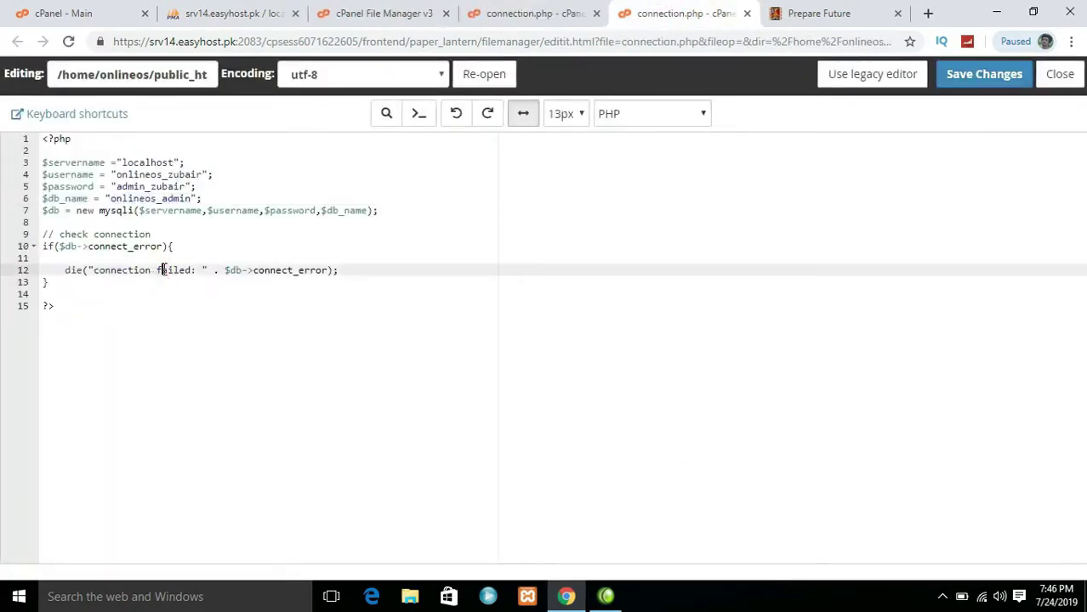
key("ctrl+a")
right_click(164, 269)
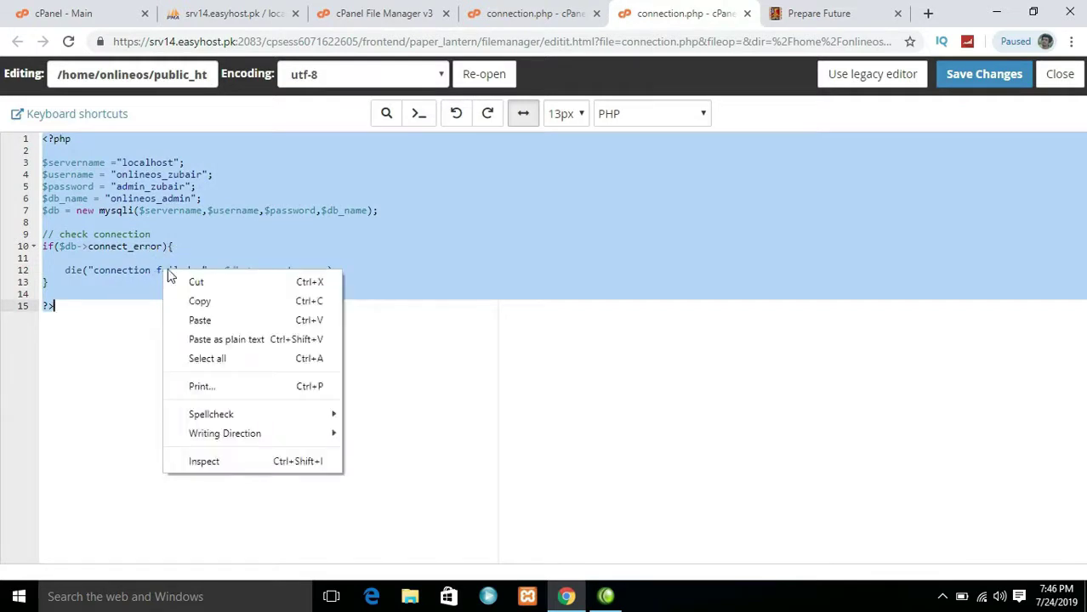
left_click(204, 299)
left_click(526, 13)
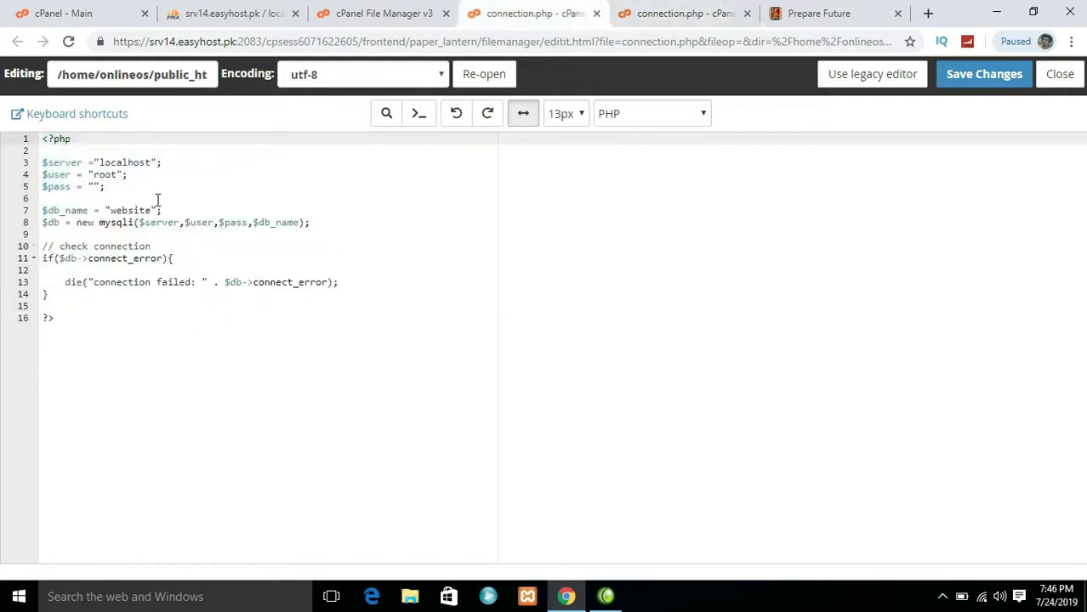
left_click_drag(92, 376, 24, 138)
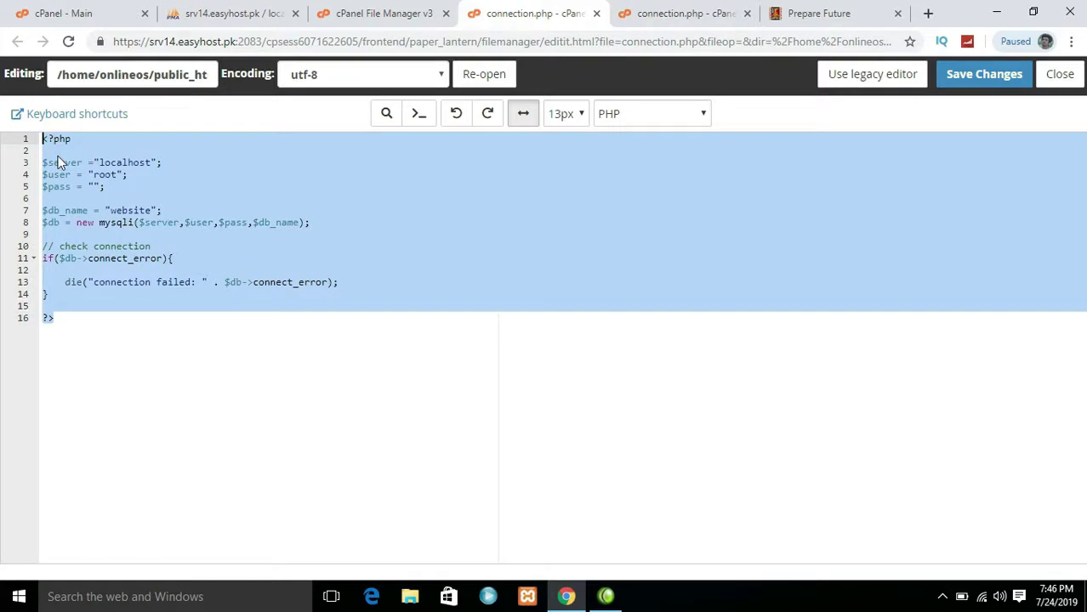
key("ctrl+v")
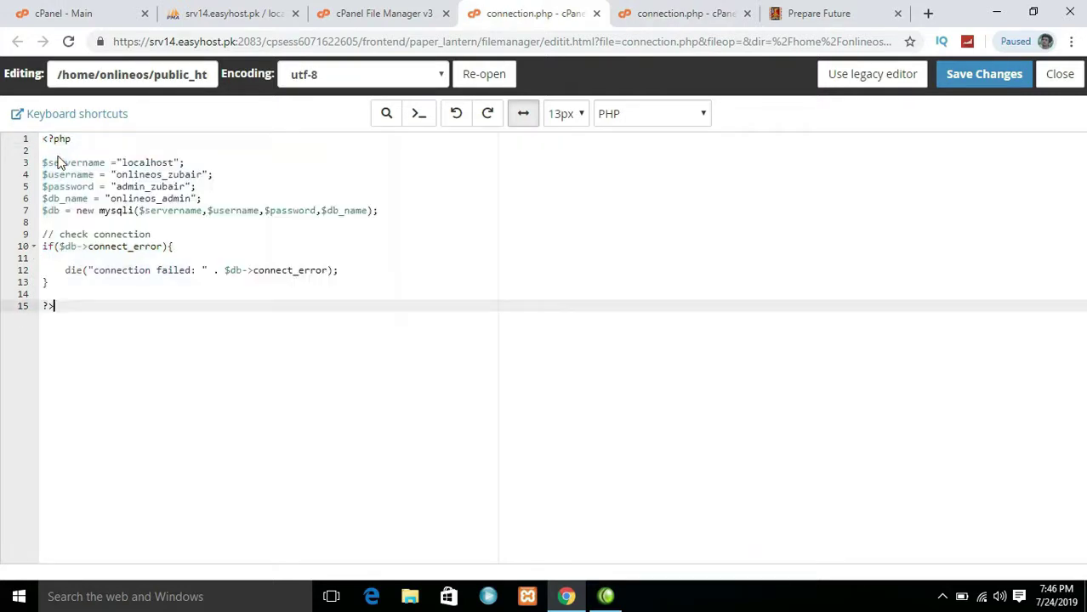
left_click(983, 74)
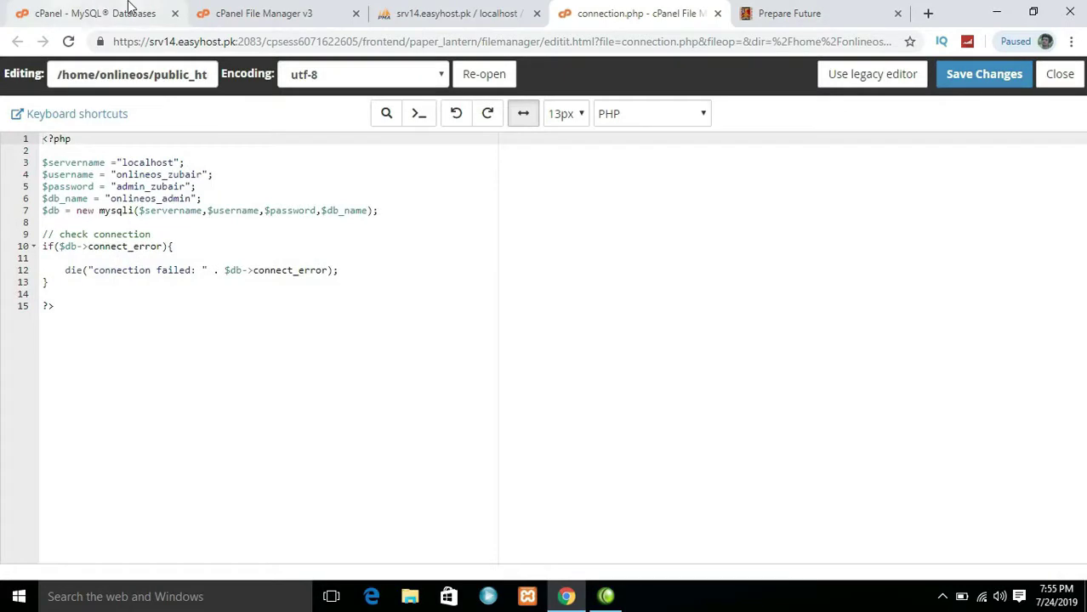
left_click(72, 10)
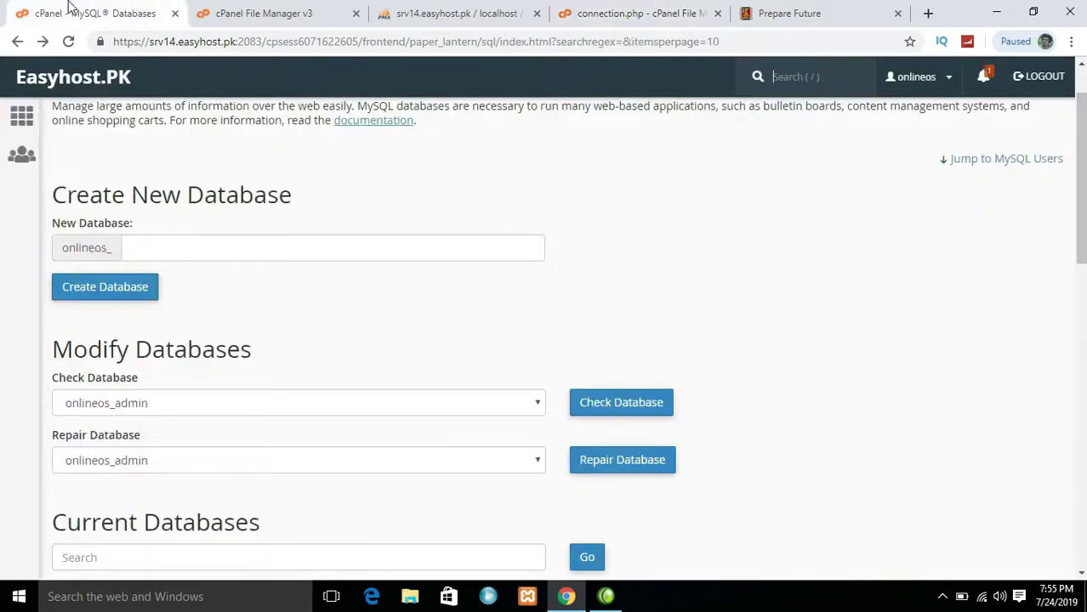
Add the new MySQL user to onlineos_admin with ALL PRIVILEGES and refresh Current Databases
left_click_drag(1080, 204, 1080, 516)
left_click(70, 438)
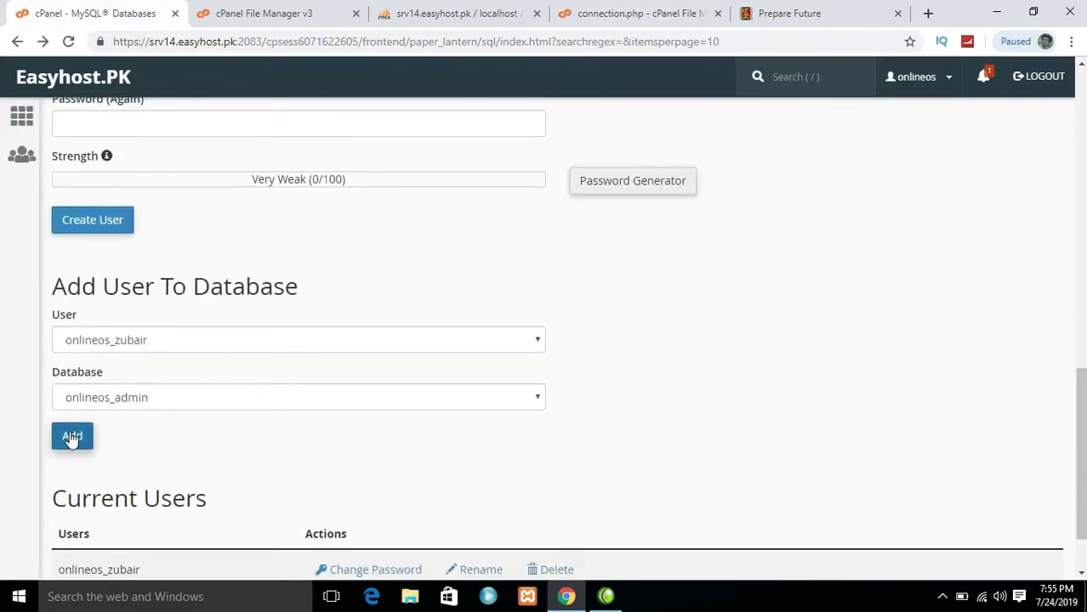
left_click(71, 437)
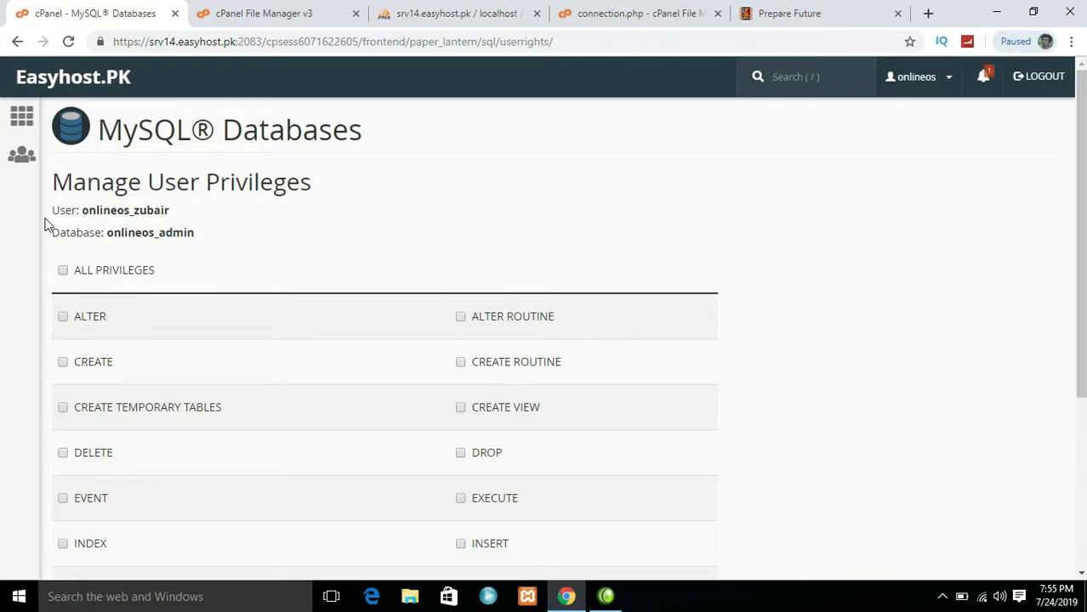
left_click(122, 270)
left_click_drag(1080, 197, 1081, 367)
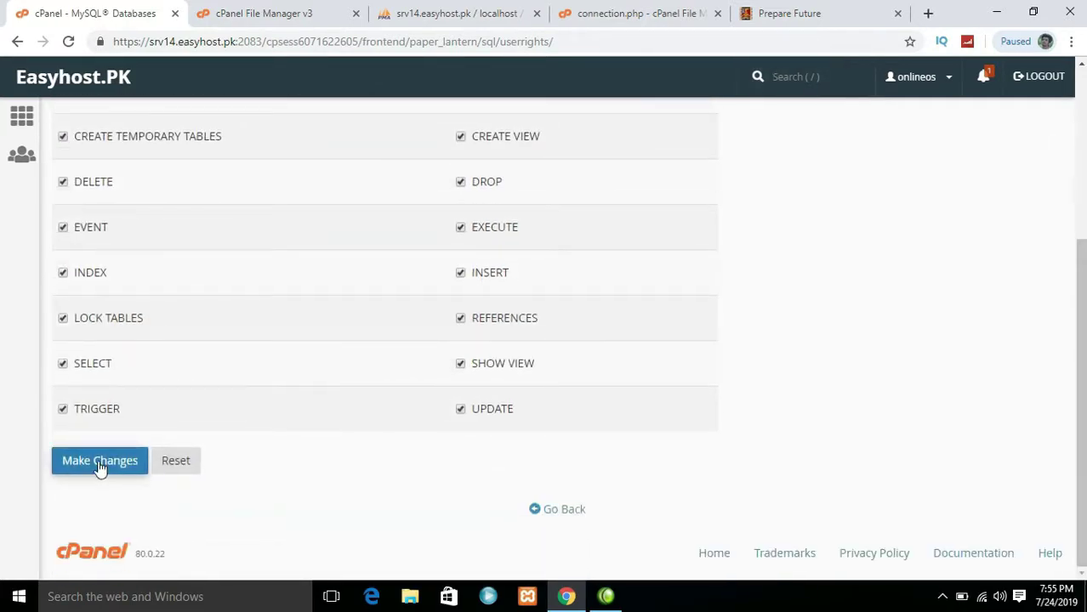
left_click(99, 463)
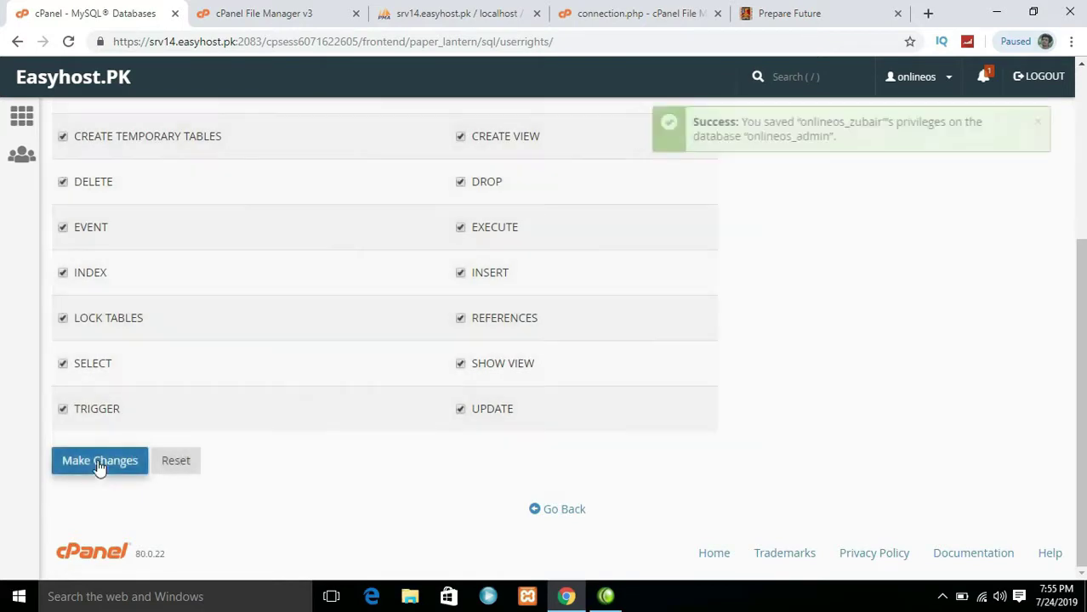
left_click(536, 511)
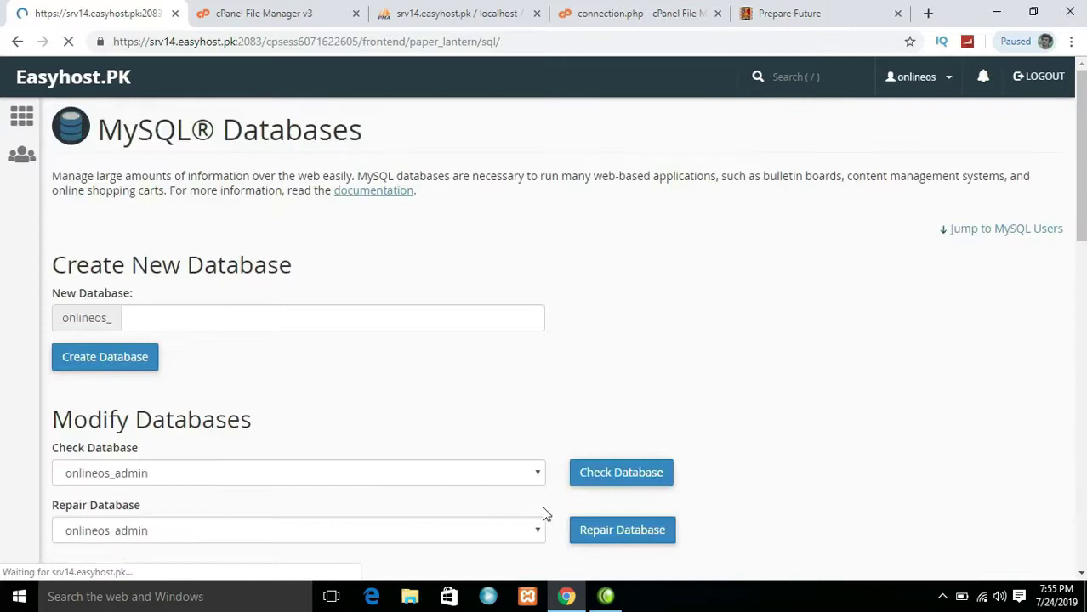
left_click_drag(1082, 197, 1084, 342)
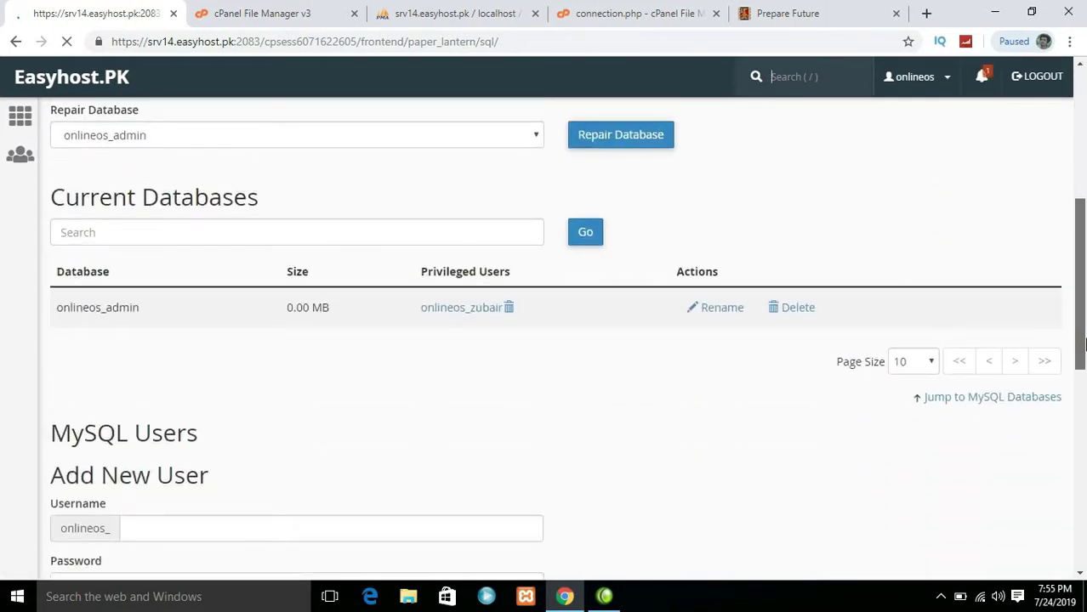
left_click(586, 233)
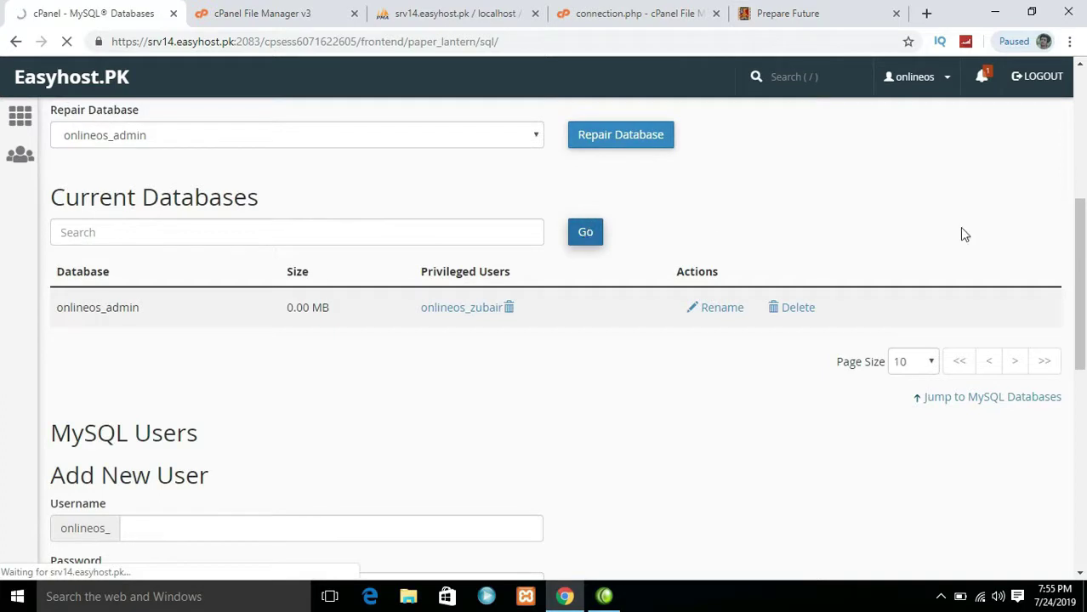
Reload the live Prepare Future site and scroll down to the includes/contact.php database access-denied warning
left_click(794, 6)
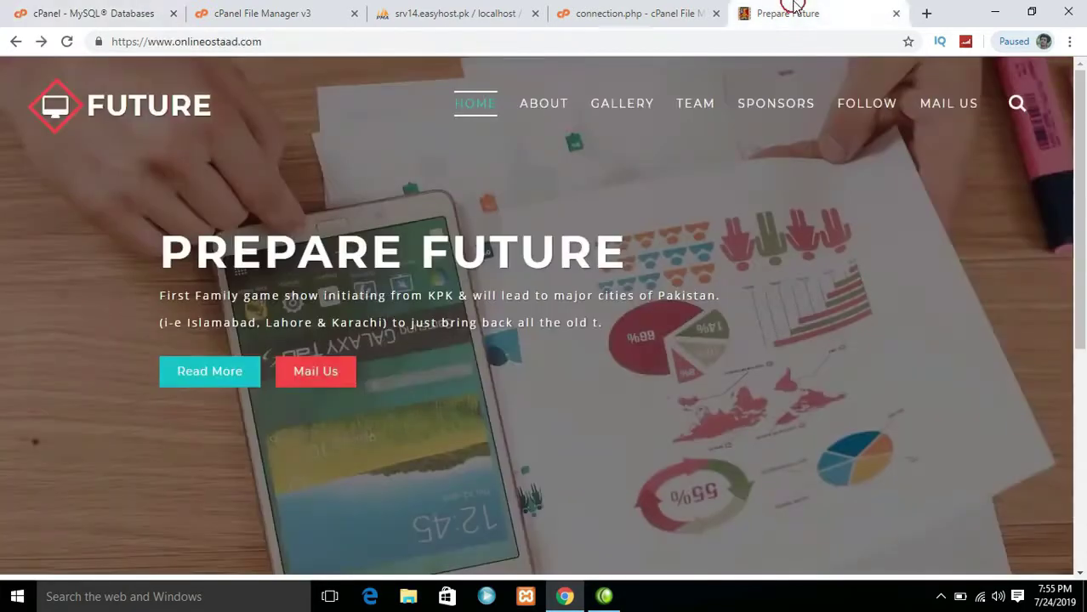
left_click(68, 43)
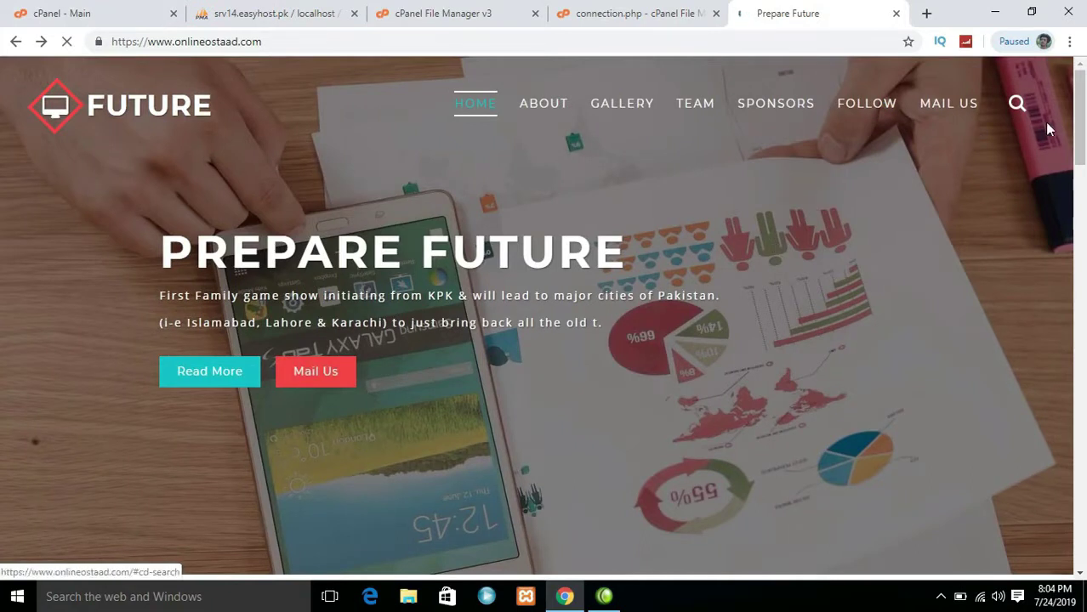
left_click_drag(1080, 132, 1084, 520)
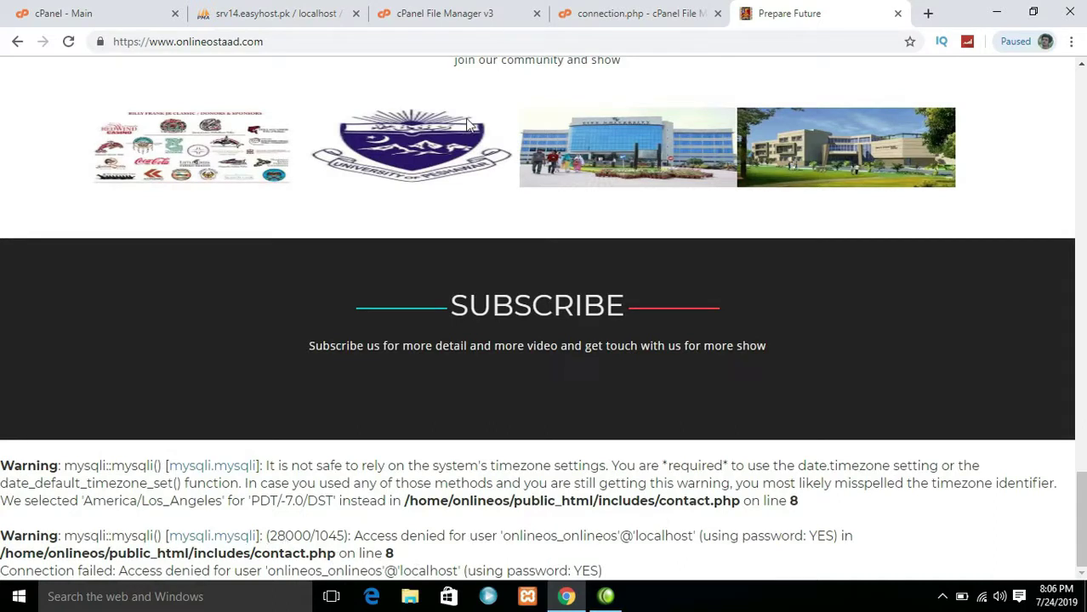
Go back up to public_html in File Manager and open contact.php in the editor
left_click(280, 13)
left_click(132, 7)
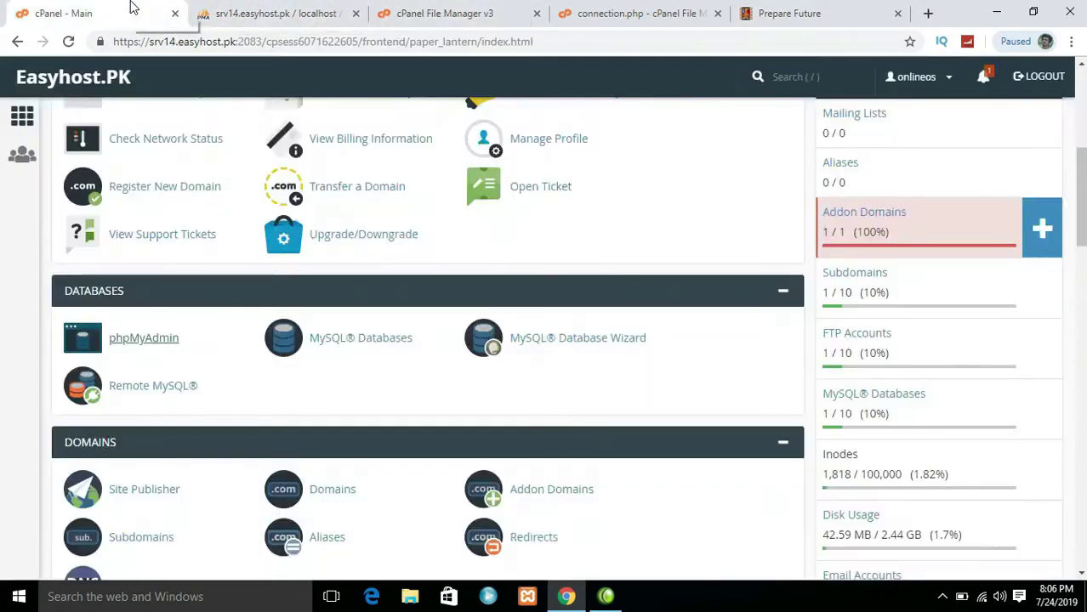
left_click(442, 13)
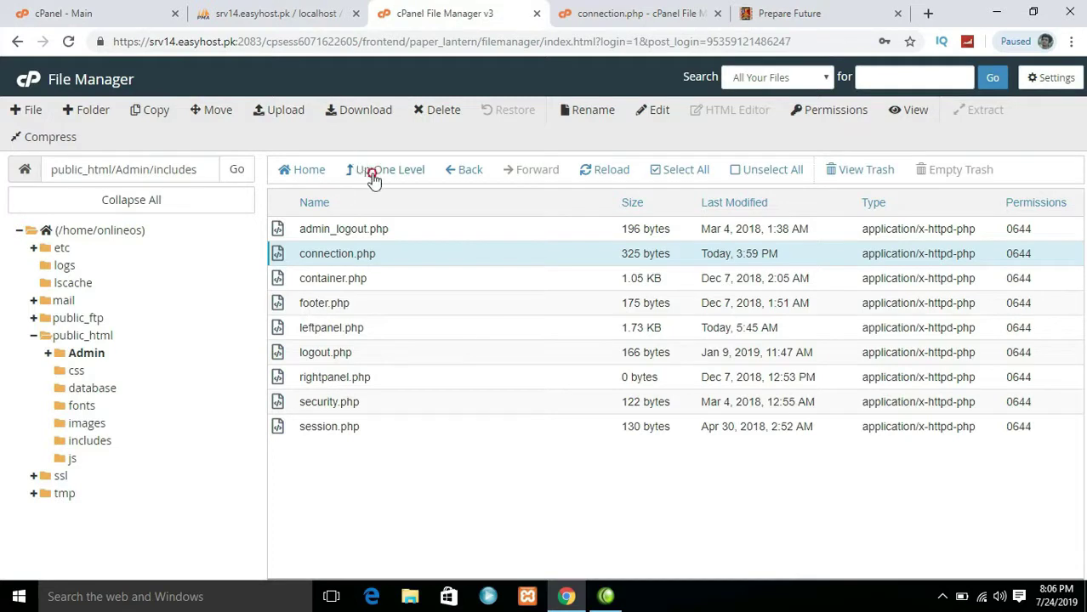
left_click(372, 175)
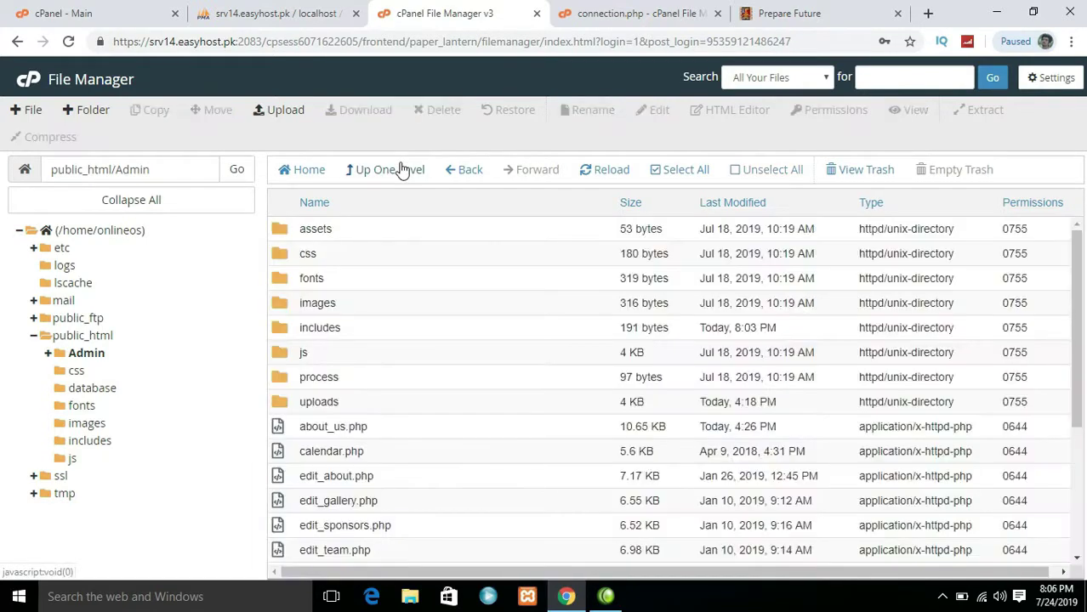
left_click(402, 169)
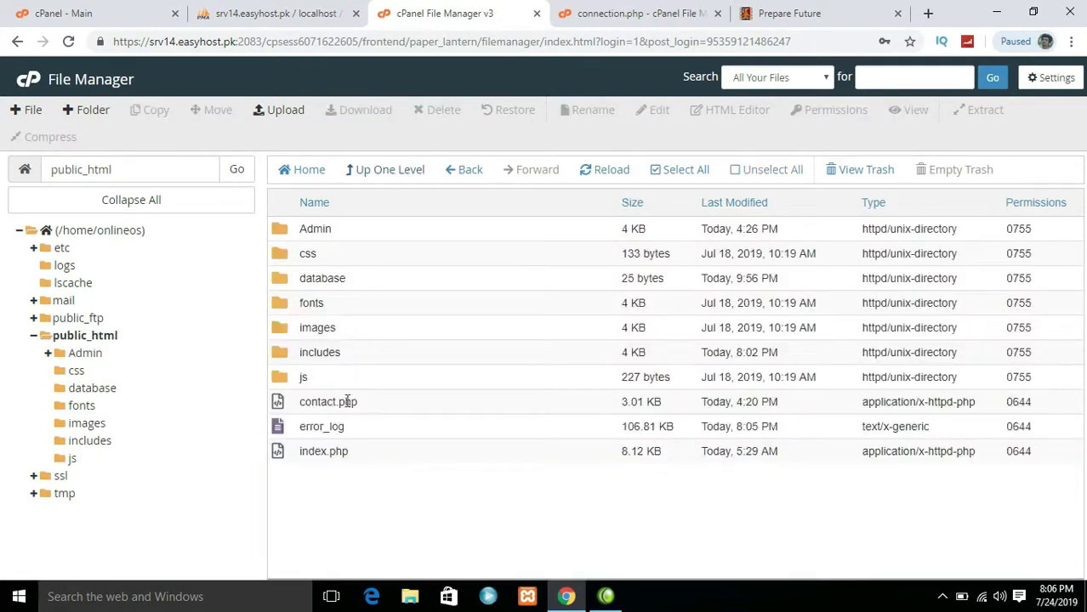
left_click(347, 402)
right_click(378, 398)
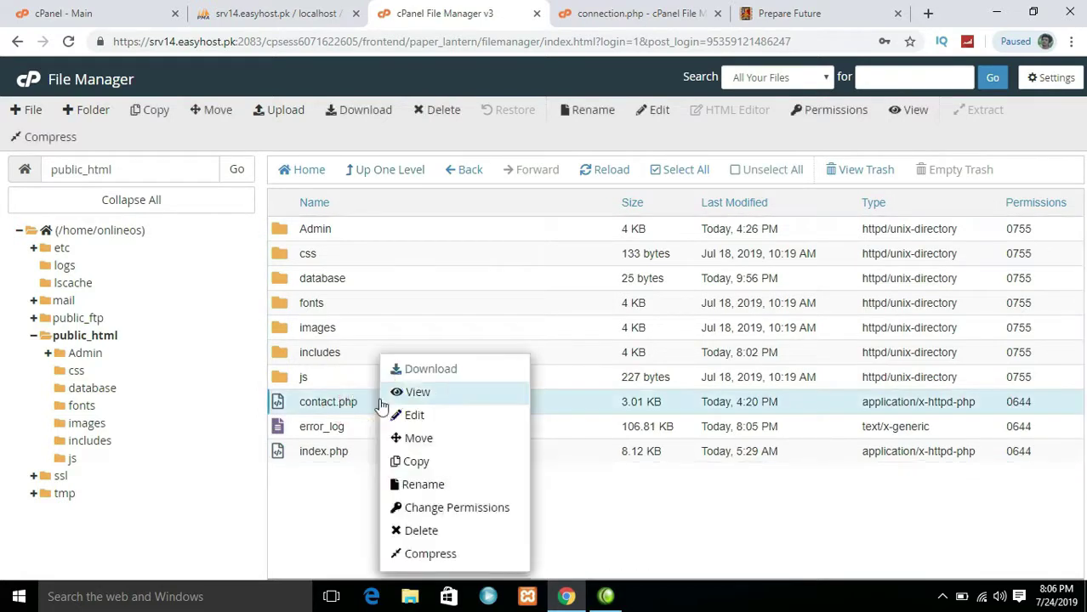
left_click(431, 417)
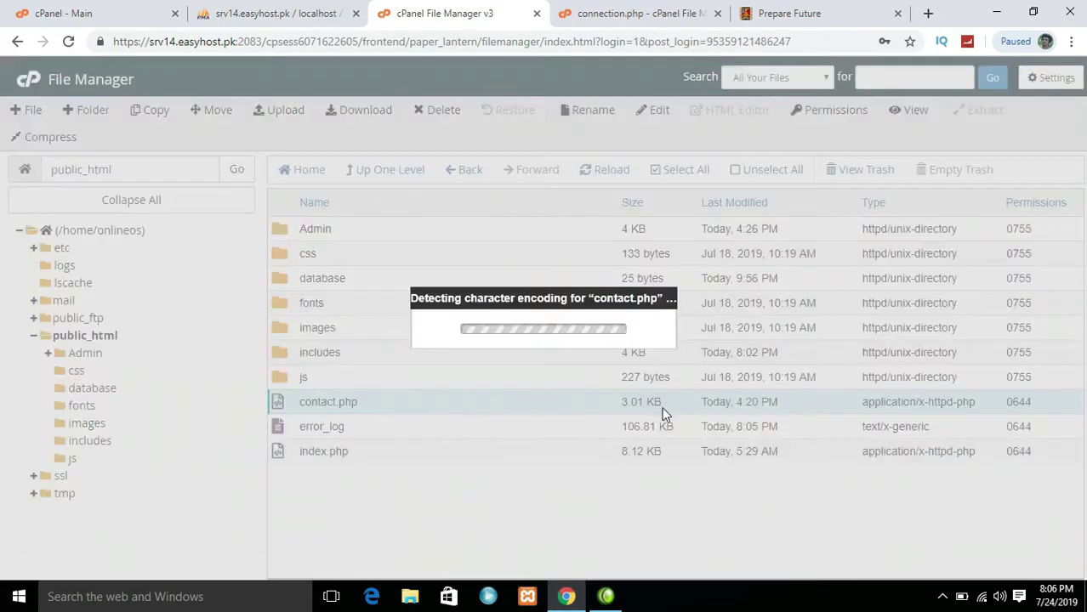
Replace the database name 'website' in contact.php with onlineos_admin from connection.php and save
left_click(686, 440)
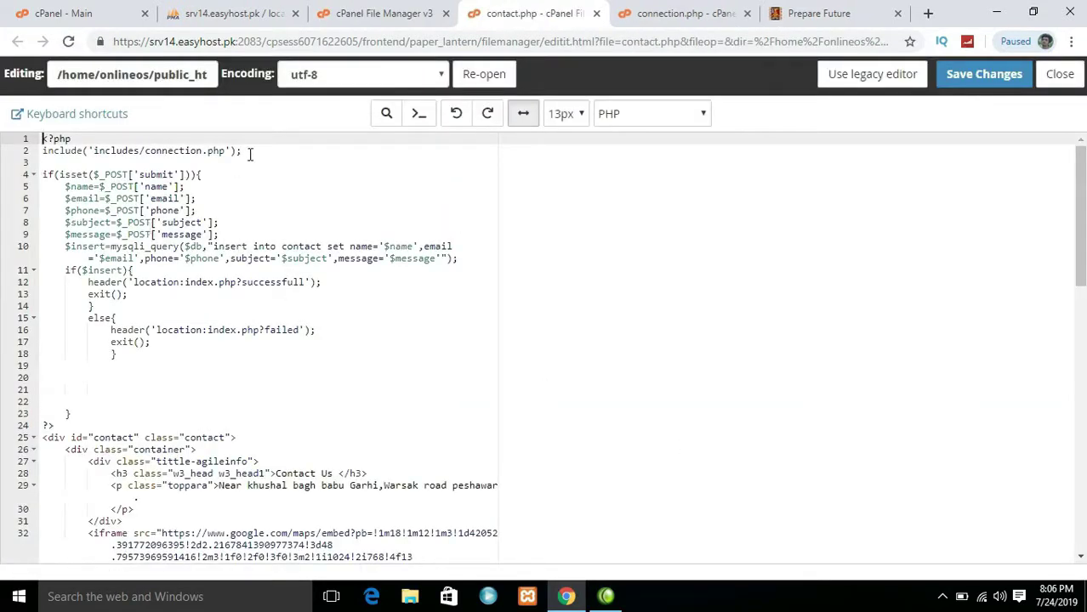
key("ctrl+shift+Tab")
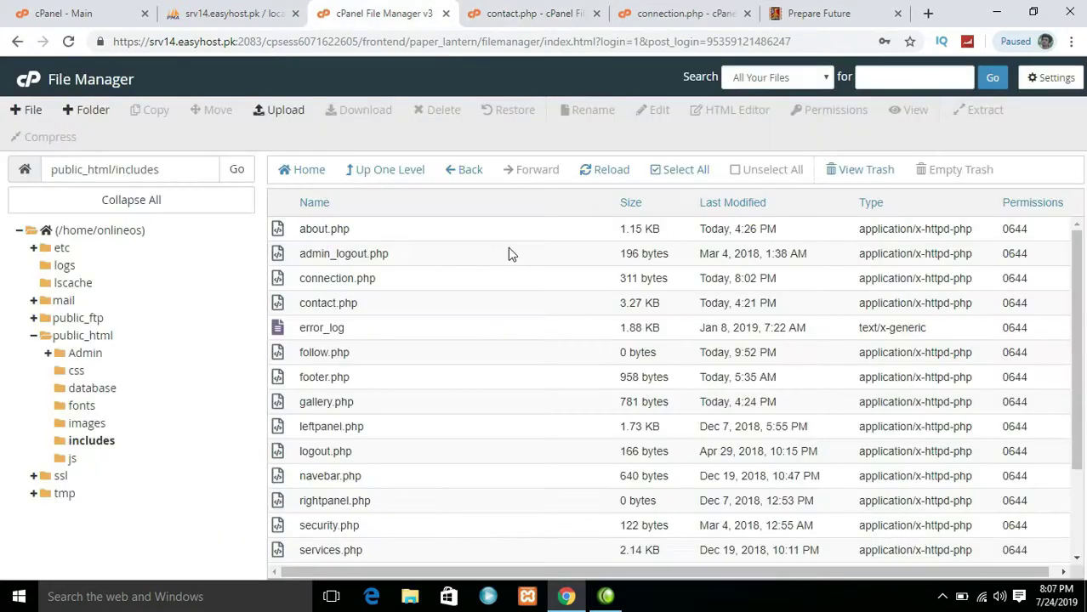
left_click(498, 8)
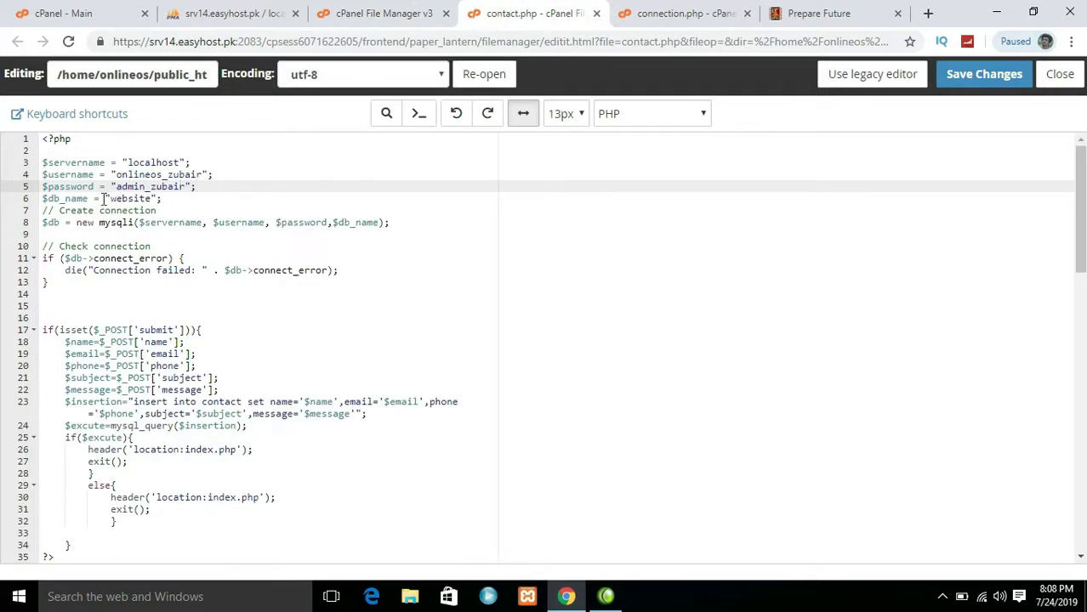
left_click(152, 198)
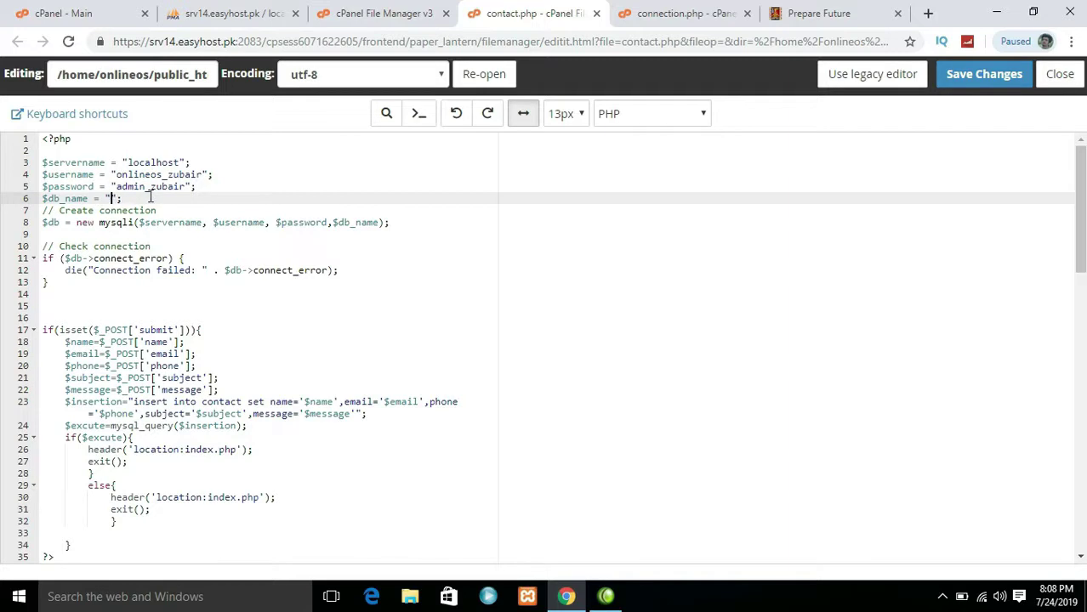
left_click(388, 10)
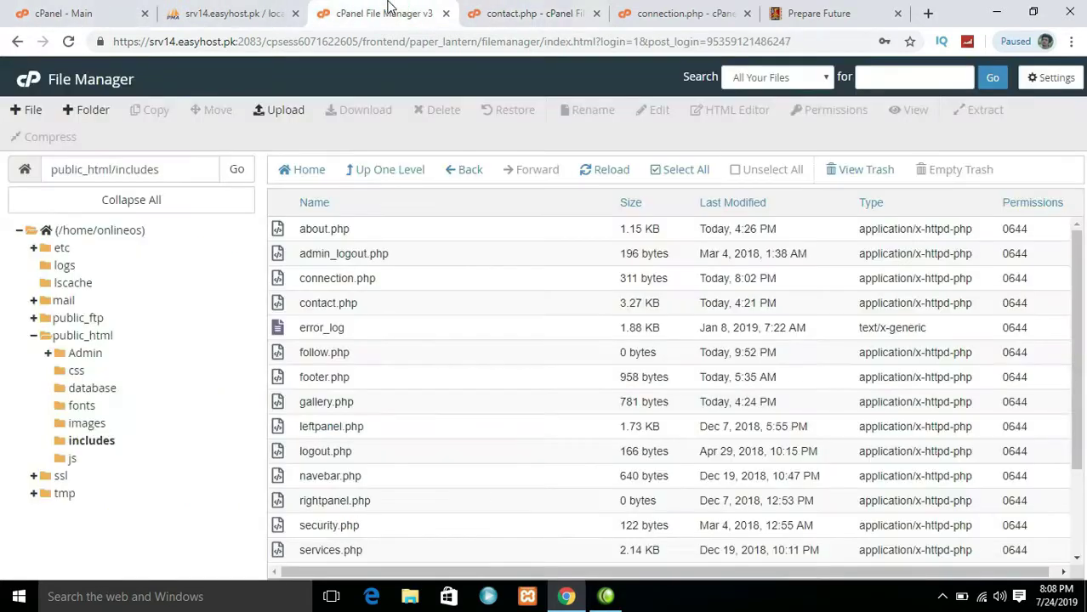
left_click(679, 9)
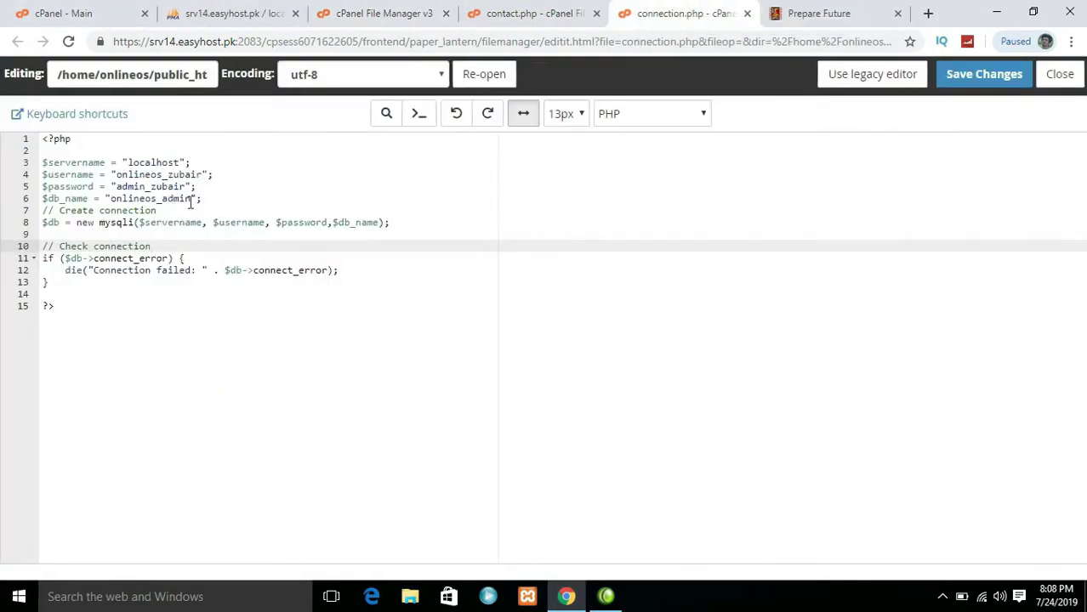
left_click(228, 13)
left_click(383, 13)
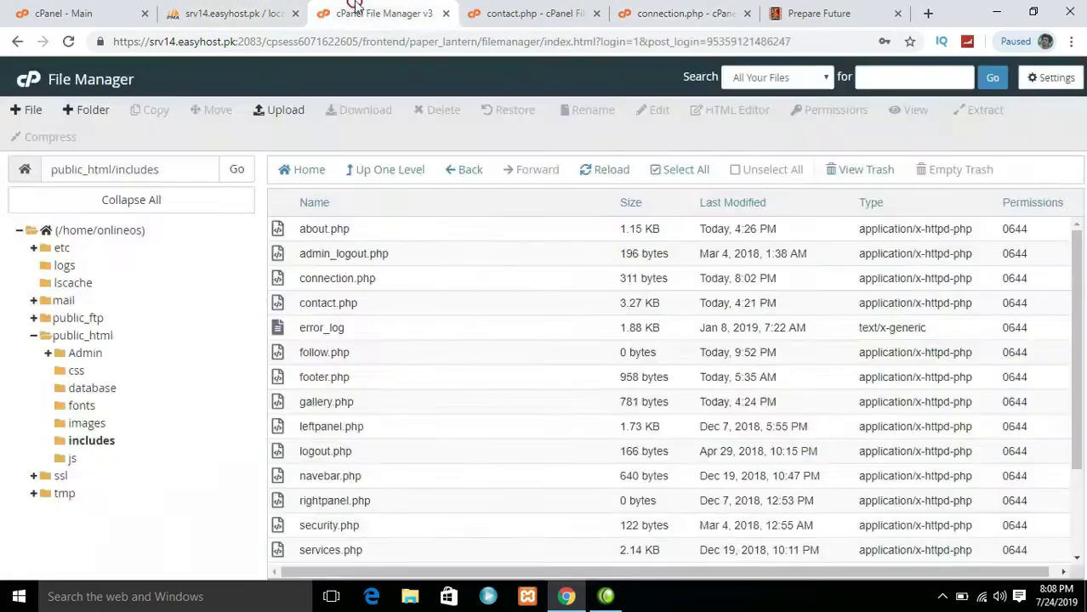
left_click(510, 10)
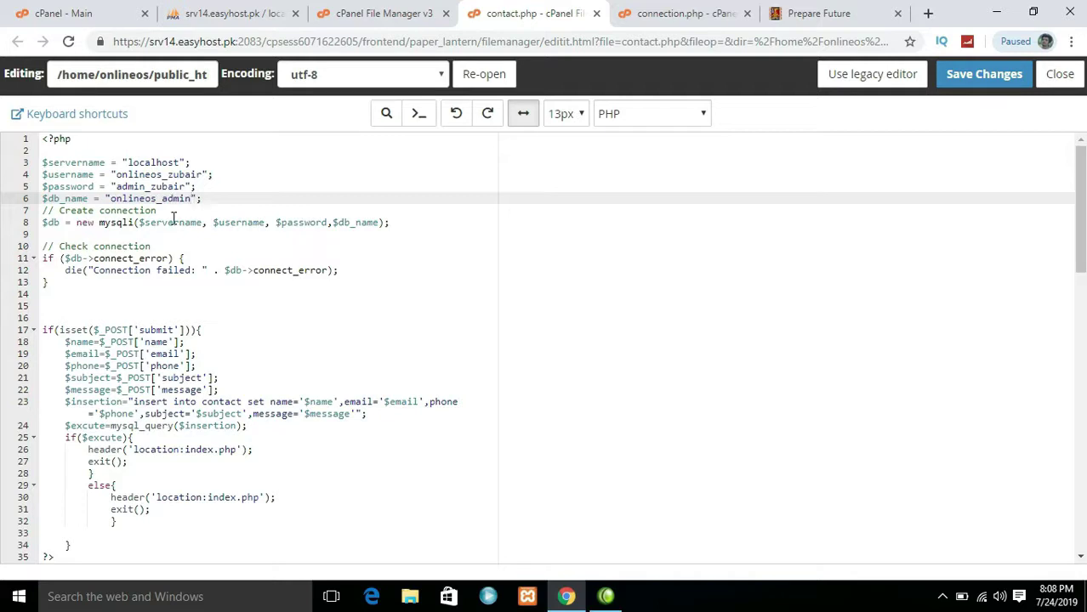
left_click(1001, 85)
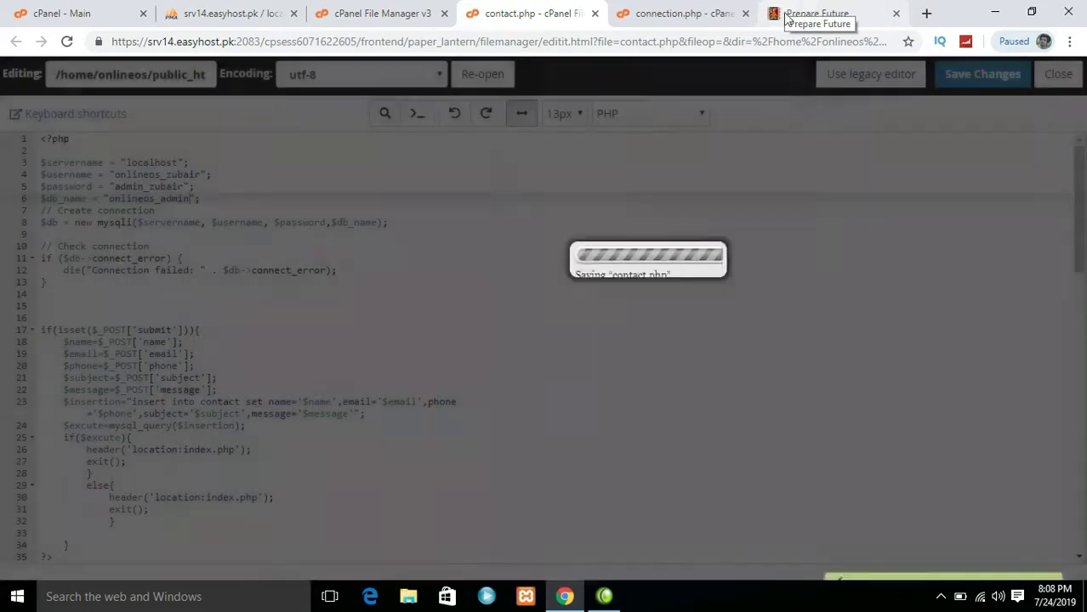
left_click(791, 15)
Reload the live site and scroll through Upcoming Events, Gallery, Our Team and the footer, then return to top
left_click(69, 41)
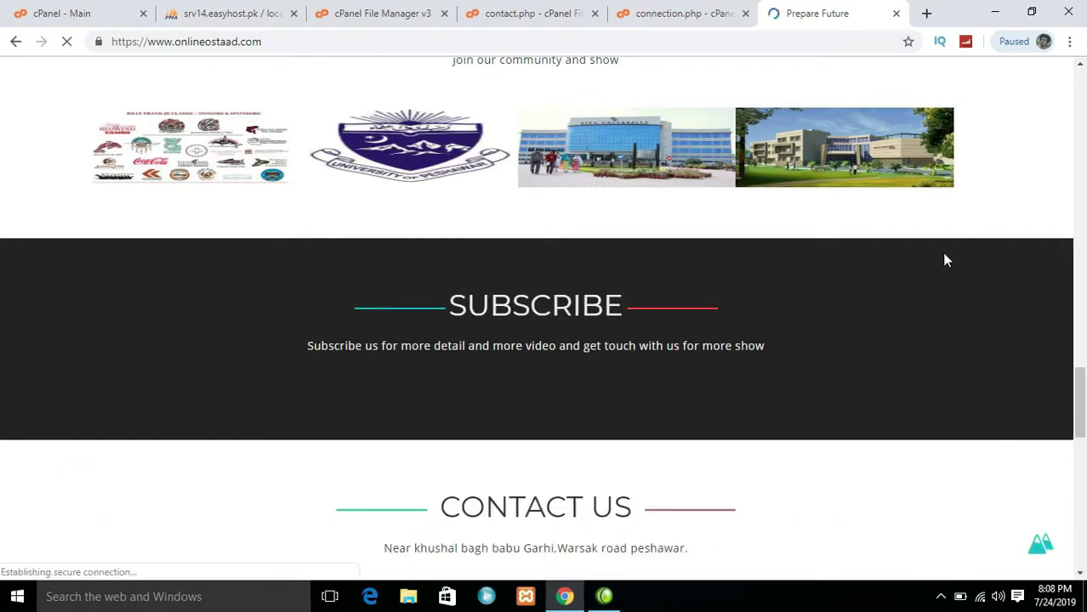
left_click_drag(1080, 403, 1083, 89)
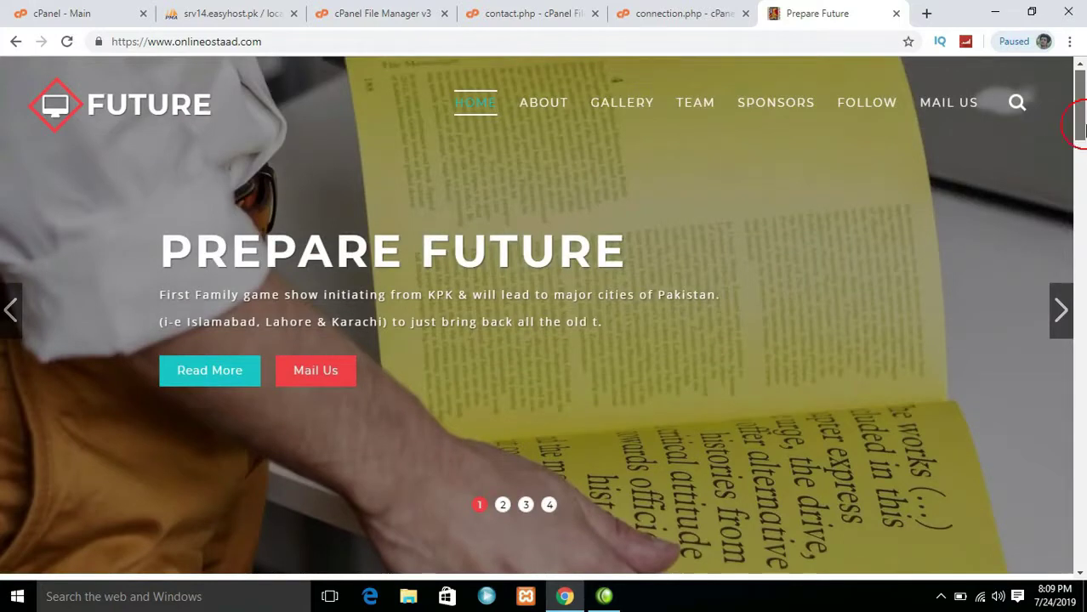
left_click_drag(1082, 132, 1083, 208)
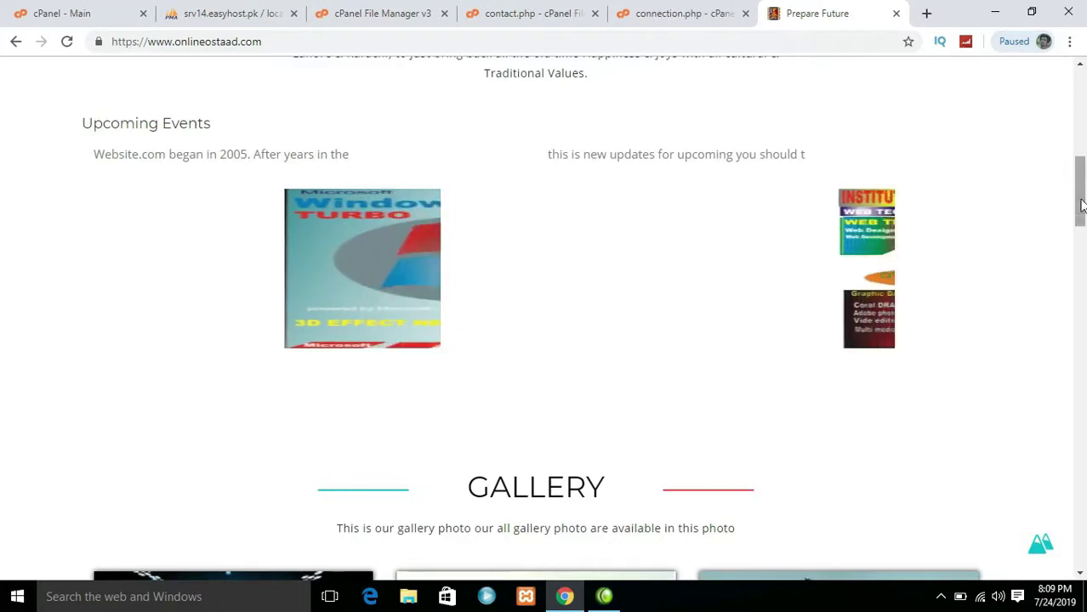
scroll(856, 294, "down", 5)
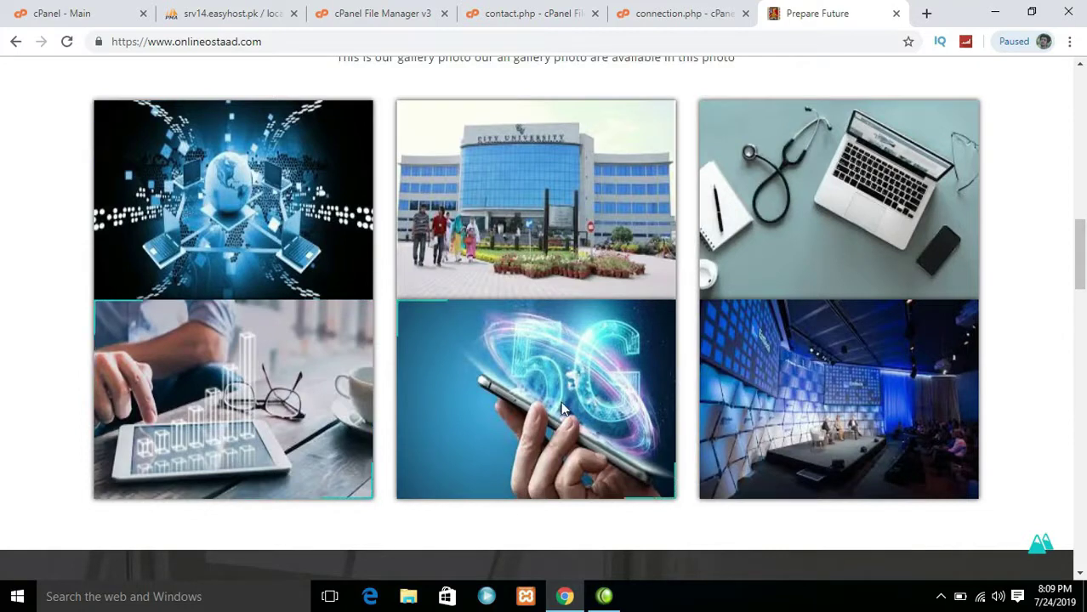
left_click_drag(1079, 259, 1079, 293)
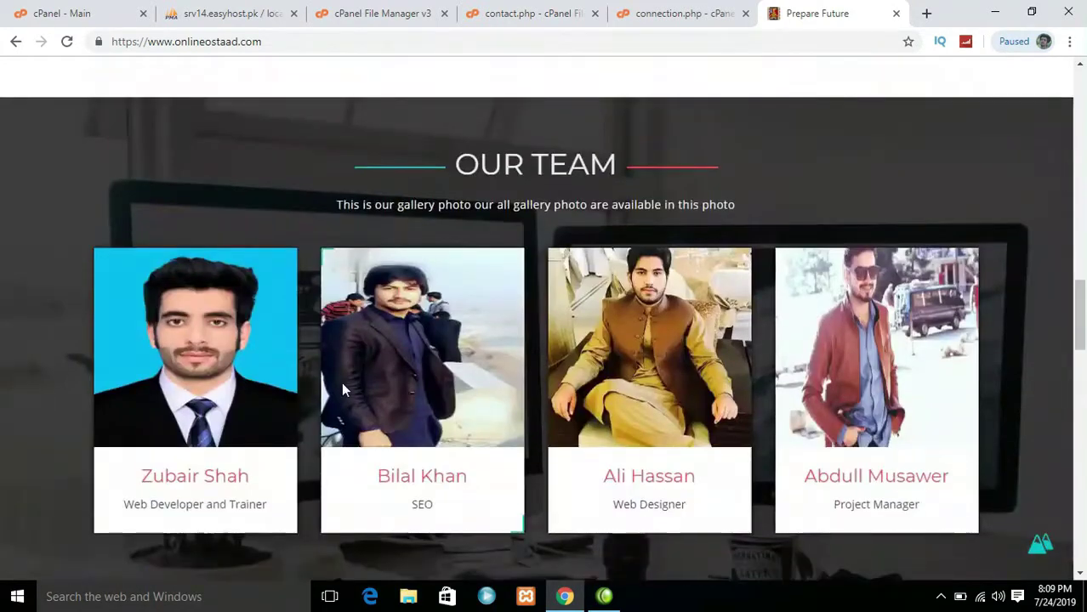
left_click_drag(1082, 329, 1084, 83)
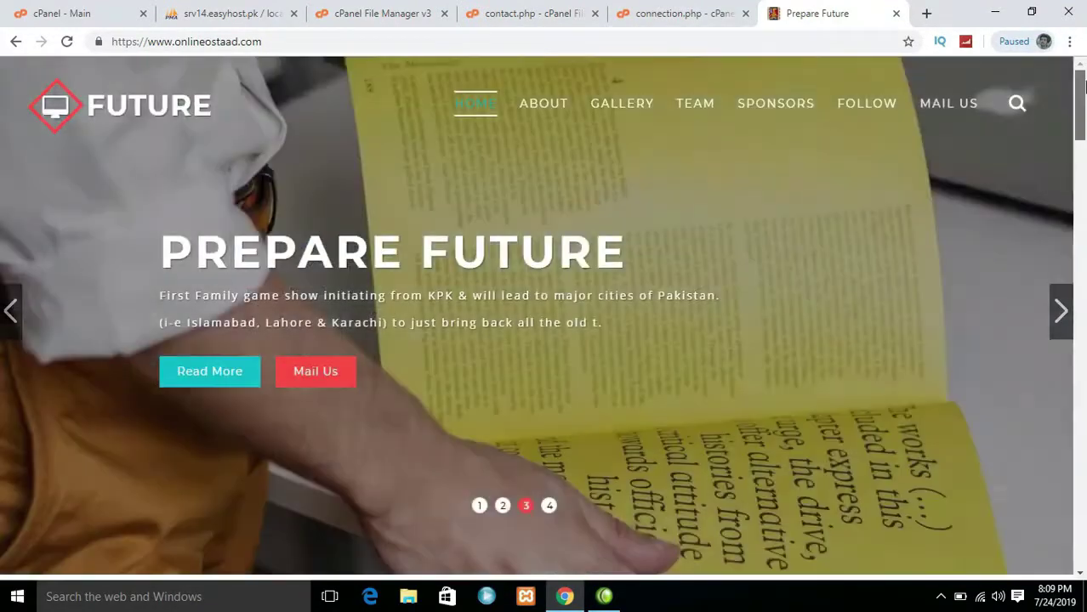
Open the site's /Admin page and log in with the admin username
left_click(639, 38)
left_click(639, 39)
type("/A")
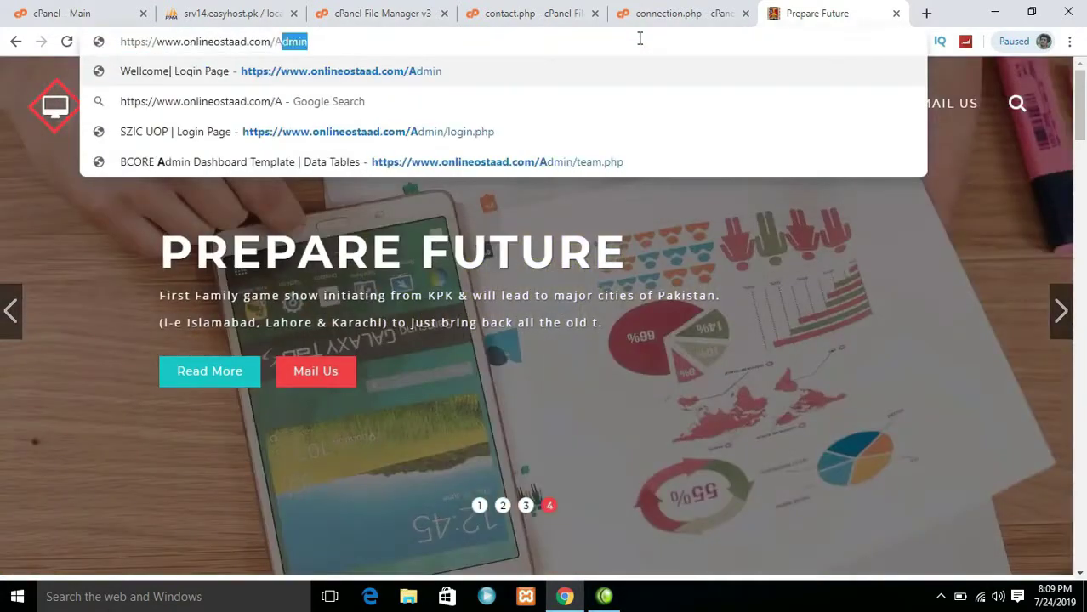
key("Return")
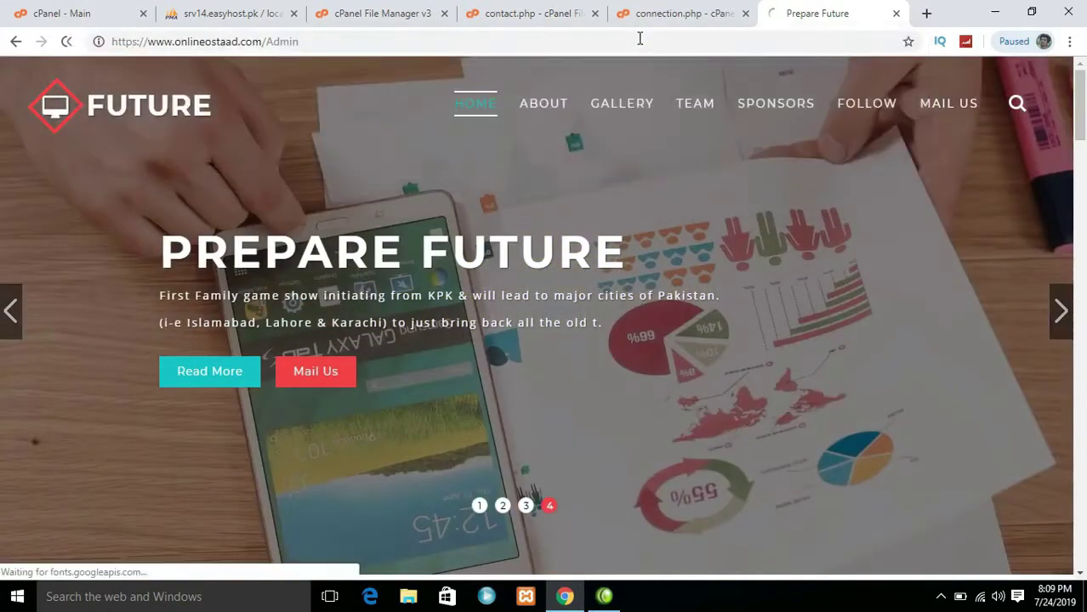
left_click(680, 14)
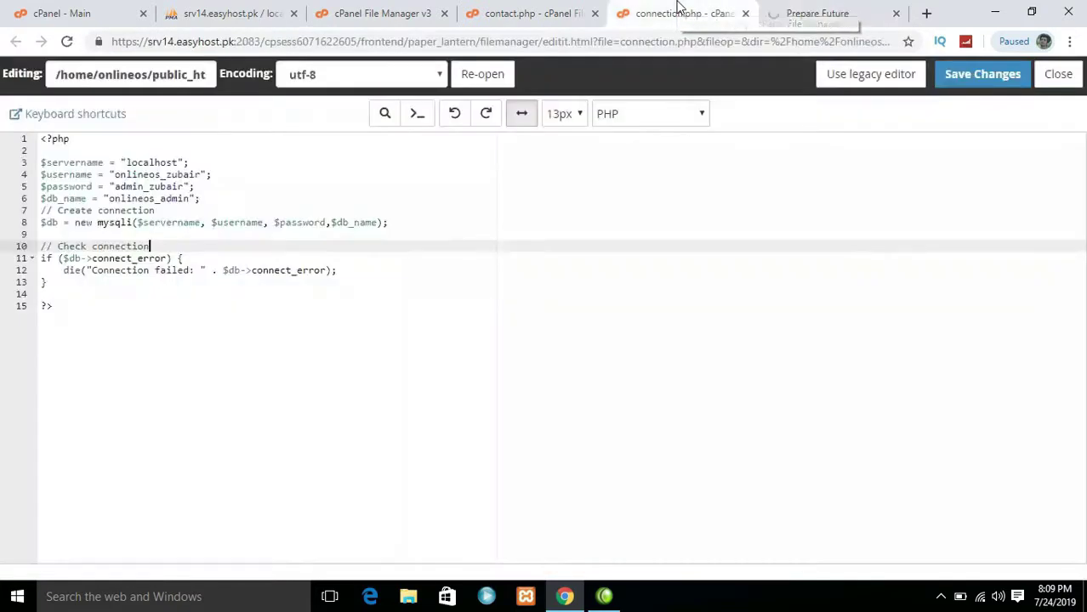
left_click(763, 9)
left_click(533, 192)
type("admin")
key("Tab")
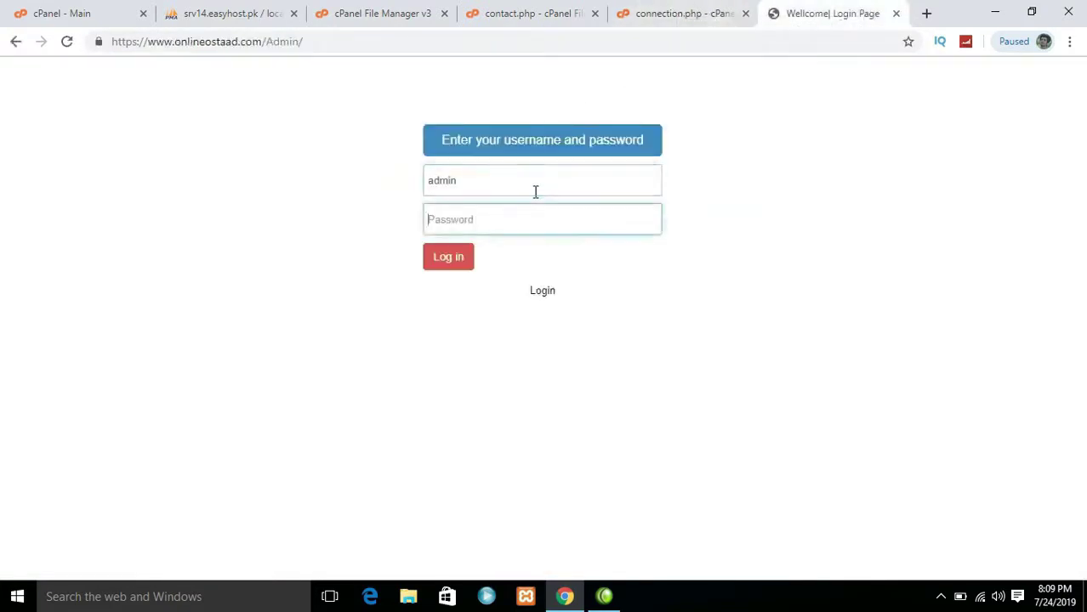
key("Return")
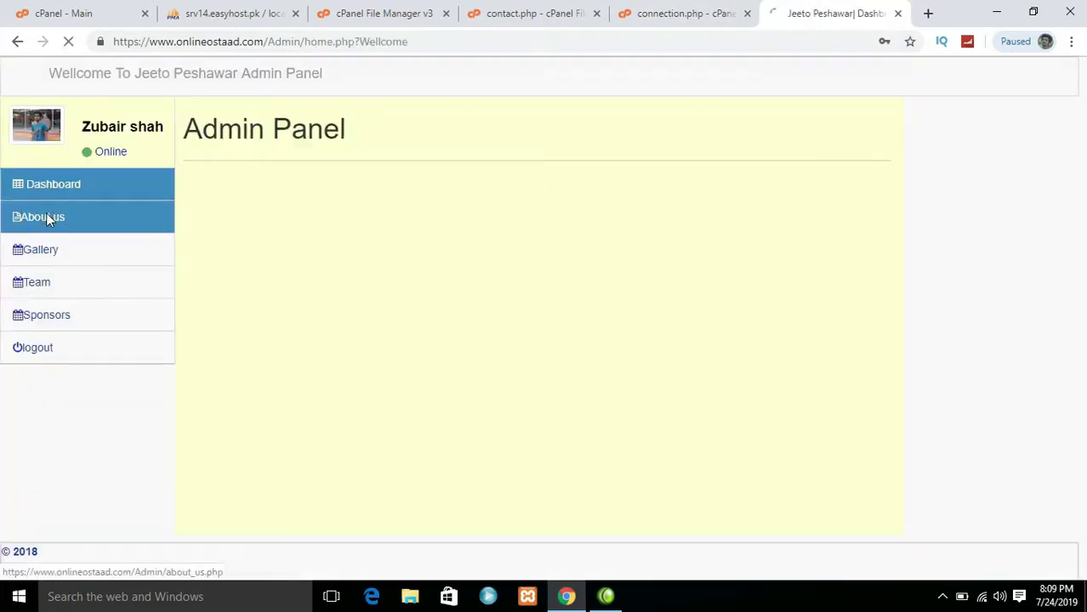
Check the About us and Team pages, then open the Sponsors list showing four entries
left_click(46, 218)
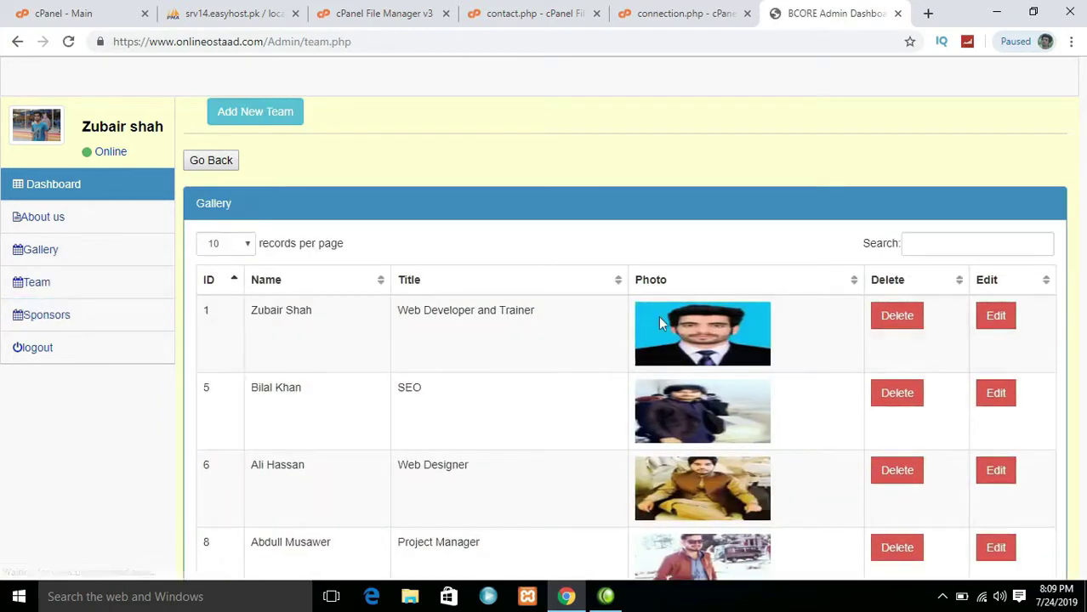
left_click(270, 112)
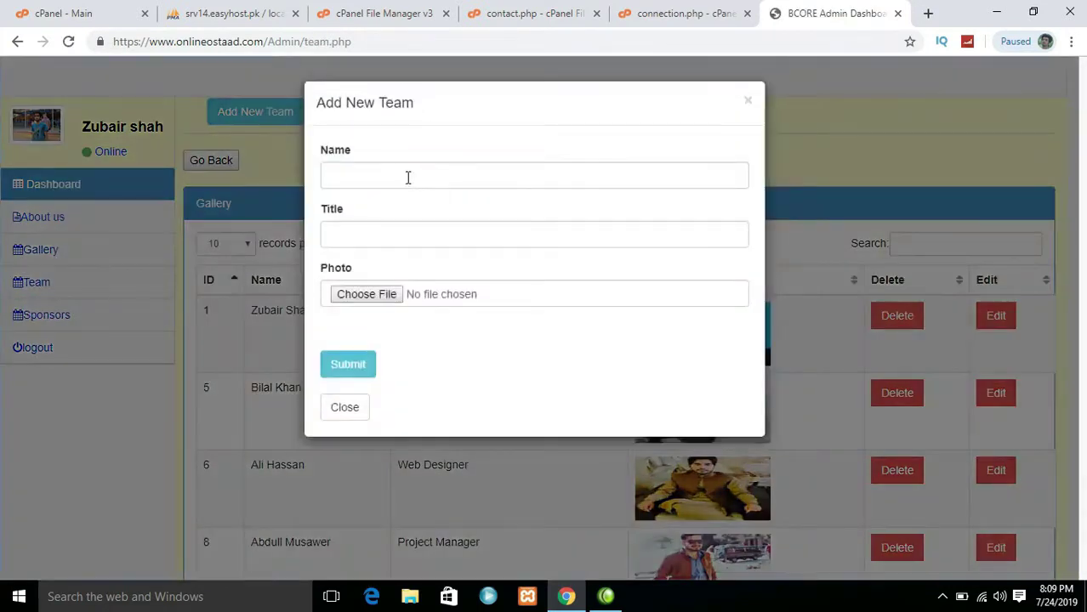
left_click(365, 412)
left_click(102, 319)
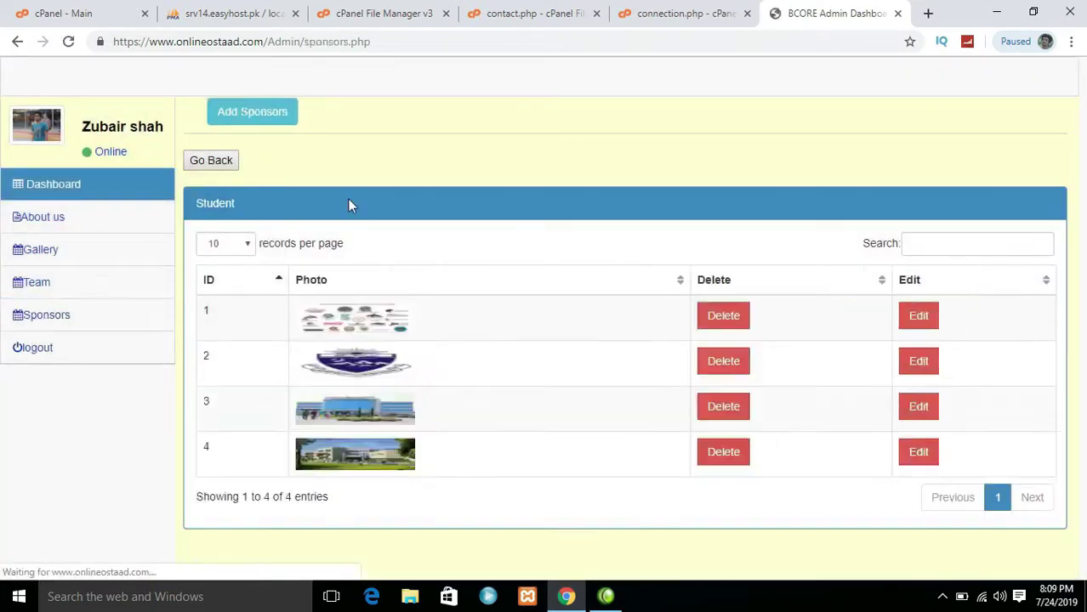
Add a new sponsor using the photo images (2).jpg from Downloads
left_click(251, 114)
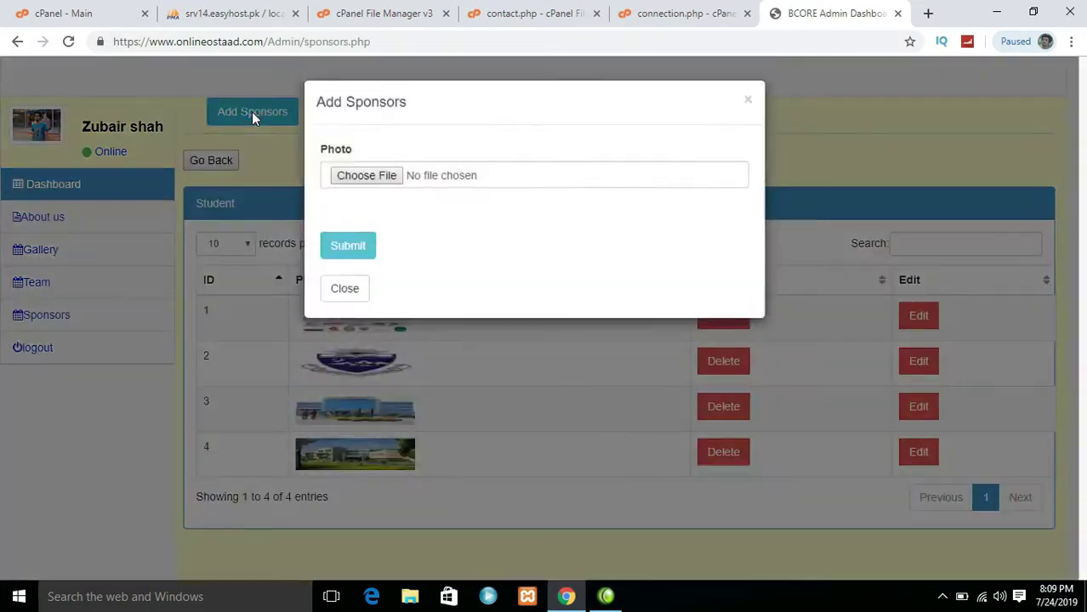
left_click(372, 178)
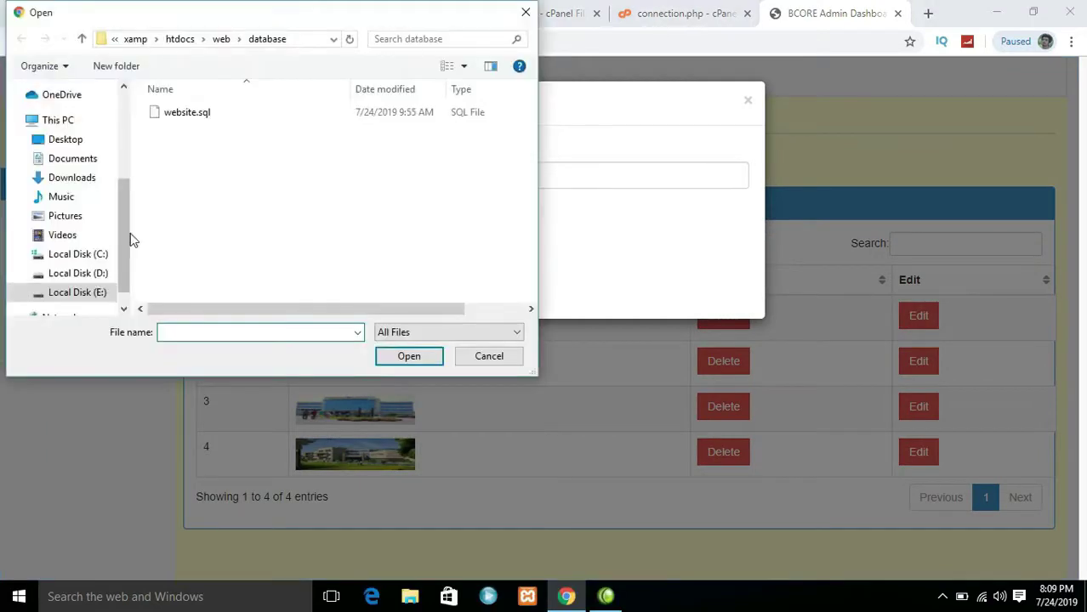
left_click(56, 217)
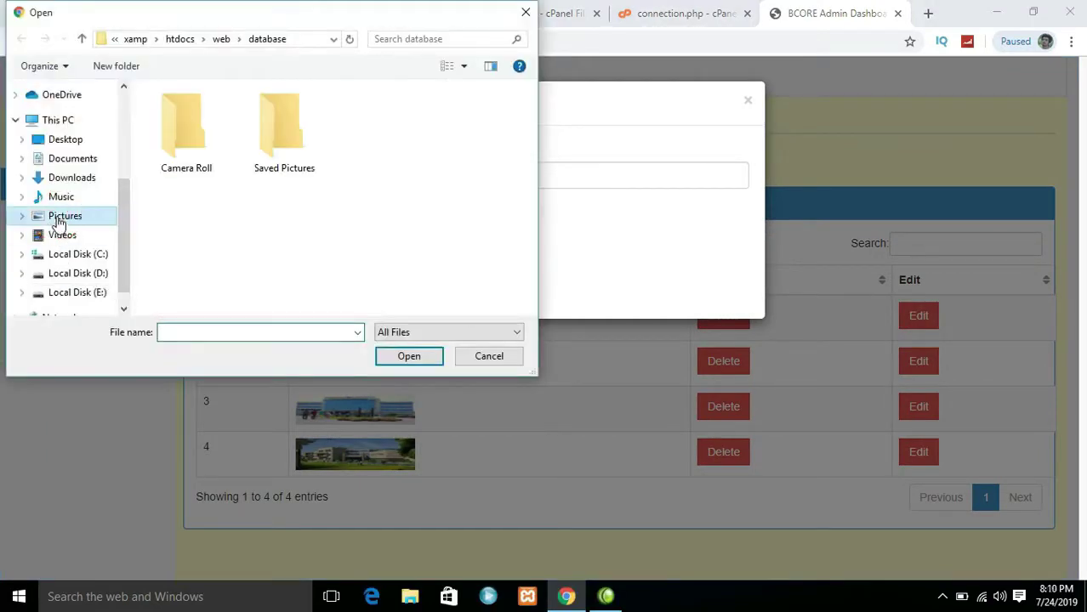
left_click(74, 161)
left_click(76, 179)
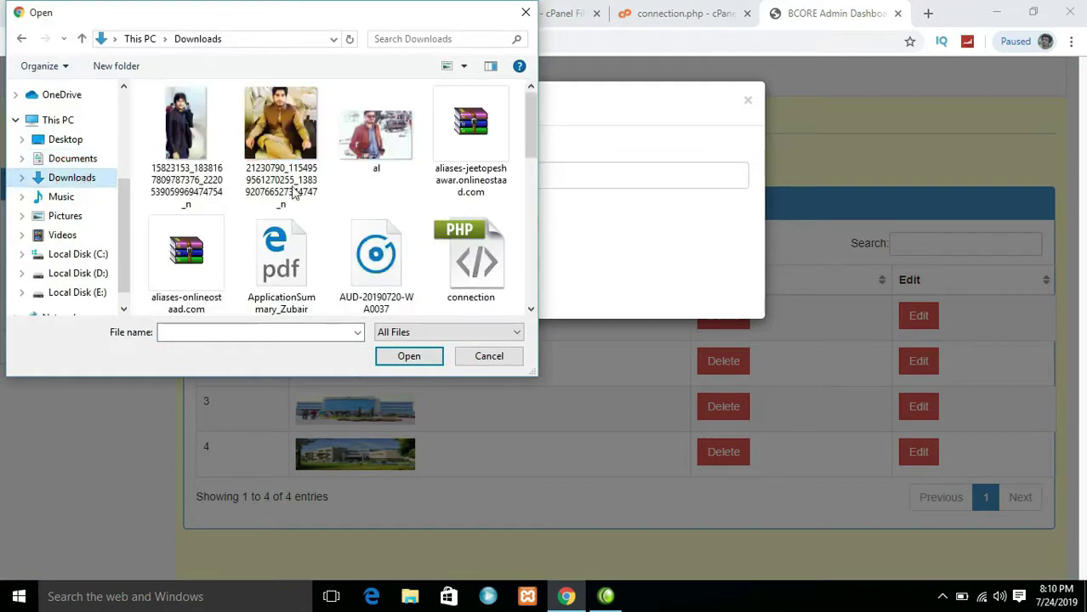
left_click_drag(528, 110, 534, 191)
left_click(345, 203)
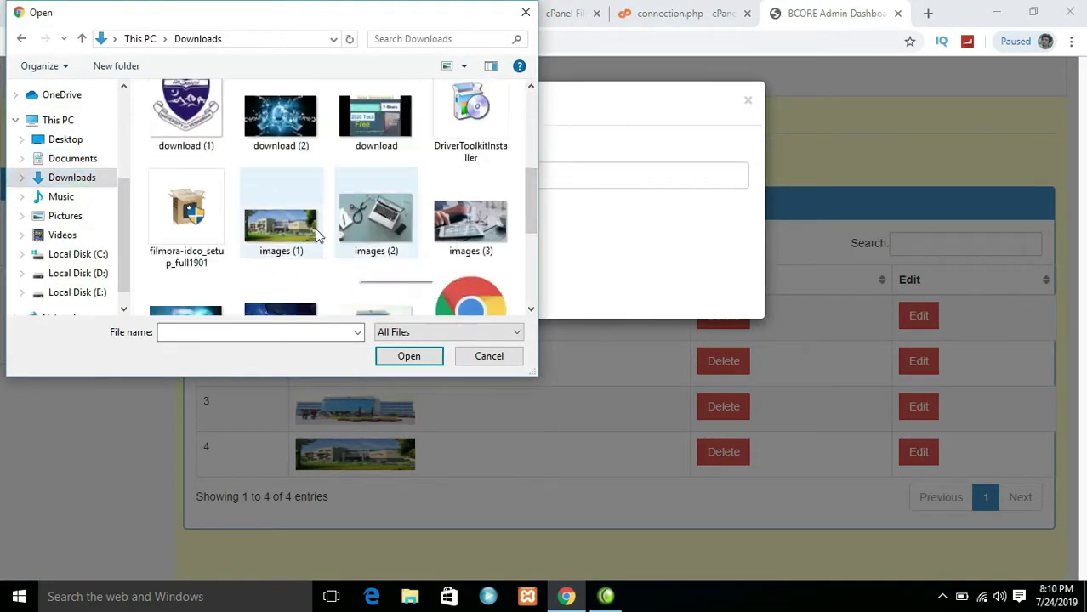
left_click(388, 353)
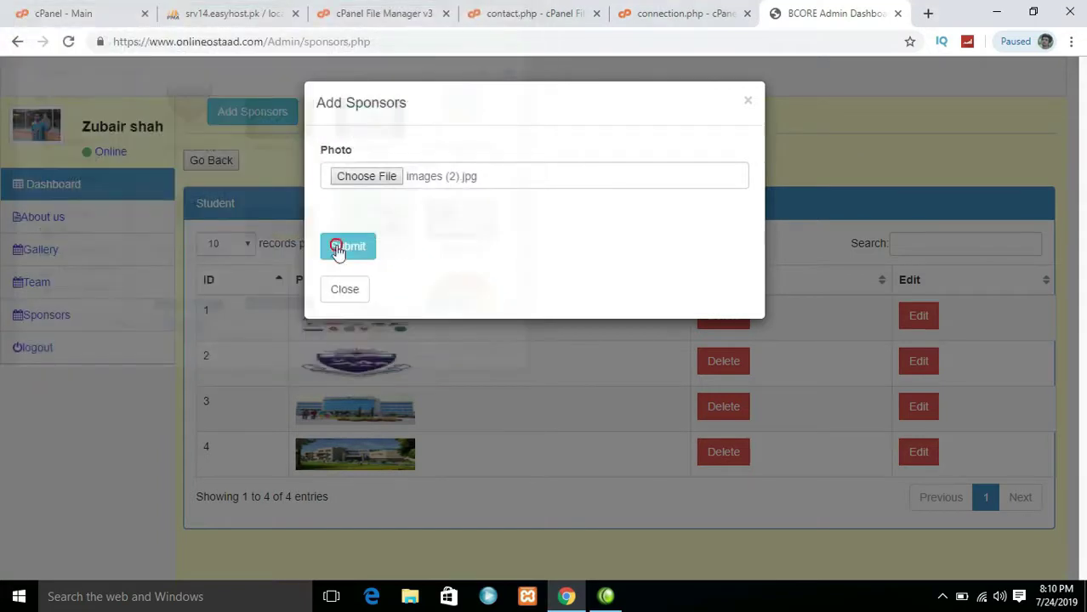
left_click(337, 248)
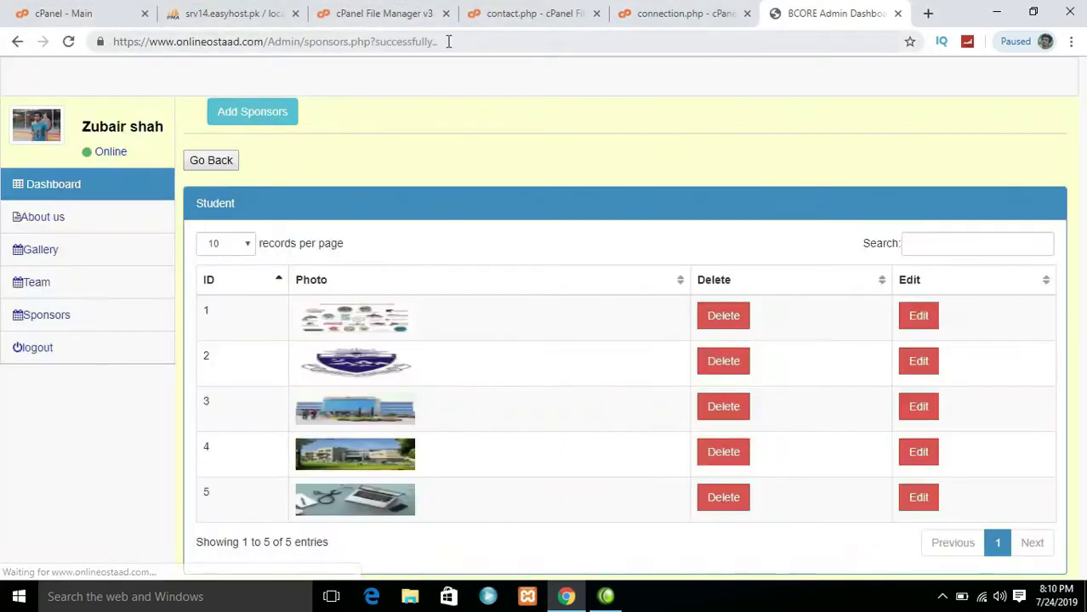
Trim the address back to the site root to load the public homepage
left_click(461, 40)
key("BackSpace")
key("BackSpace")
key("BackSpace")
key("BackSpace")
key("BackSpace")
key("BackSpace")
key("BackSpace")
key("BackSpace")
key("BackSpace")
key("BackSpace")
key("BackSpace")
key("BackSpace")
key("BackSpace")
key("BackSpace")
key("BackSpace")
key("BackSpace")
key("BackSpace")
key("BackSpace")
key("BackSpace")
key("BackSpace")
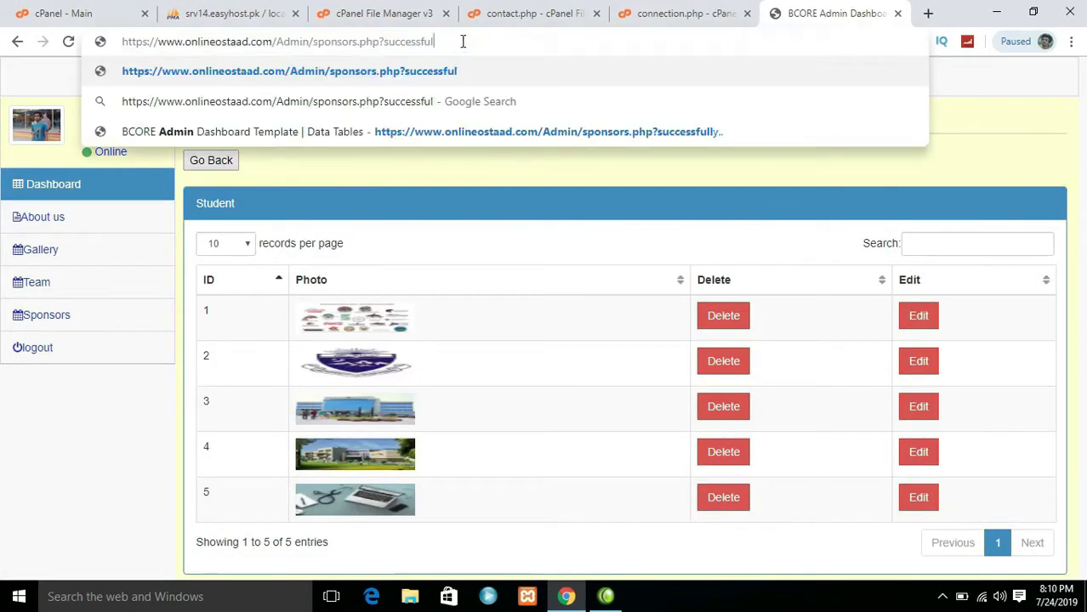
key("Return")
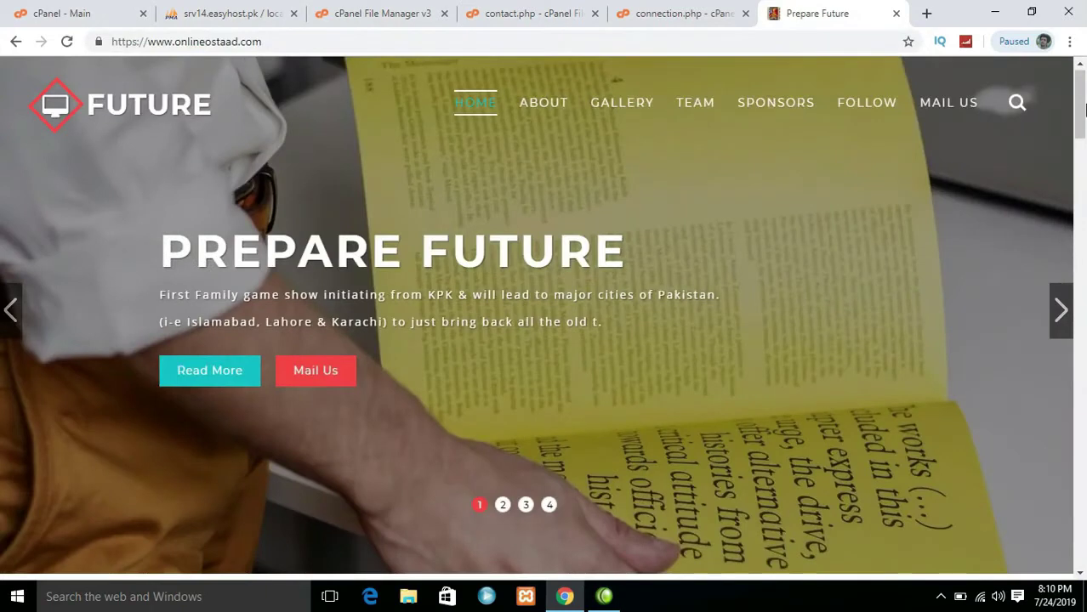
Scroll to the Sponsors section to confirm the new laptop image, then back to the top
left_click_drag(1084, 106, 1080, 394)
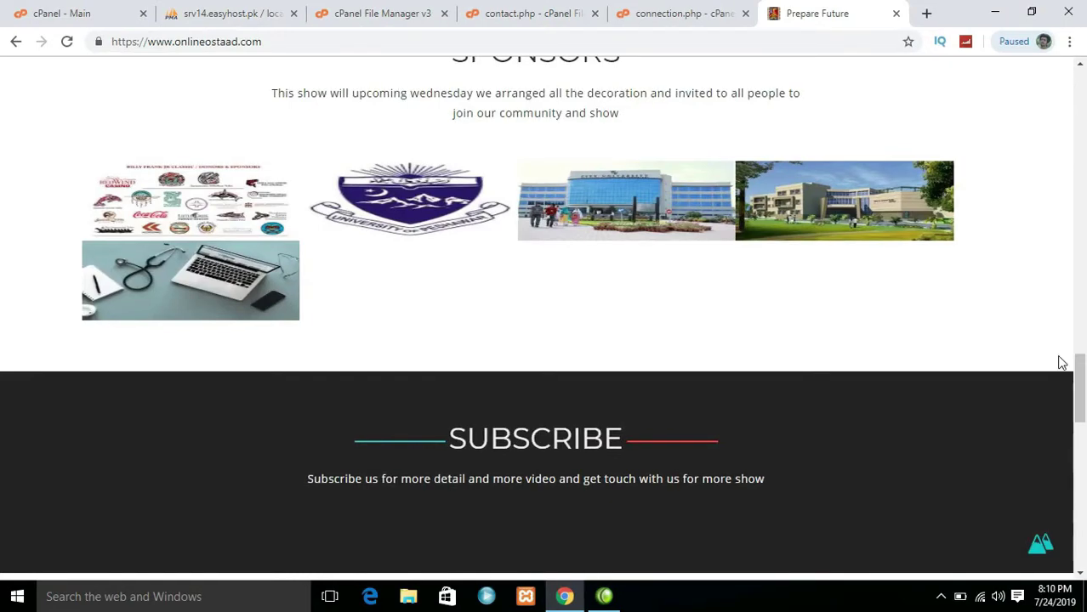
left_click_drag(1083, 370, 1079, 75)
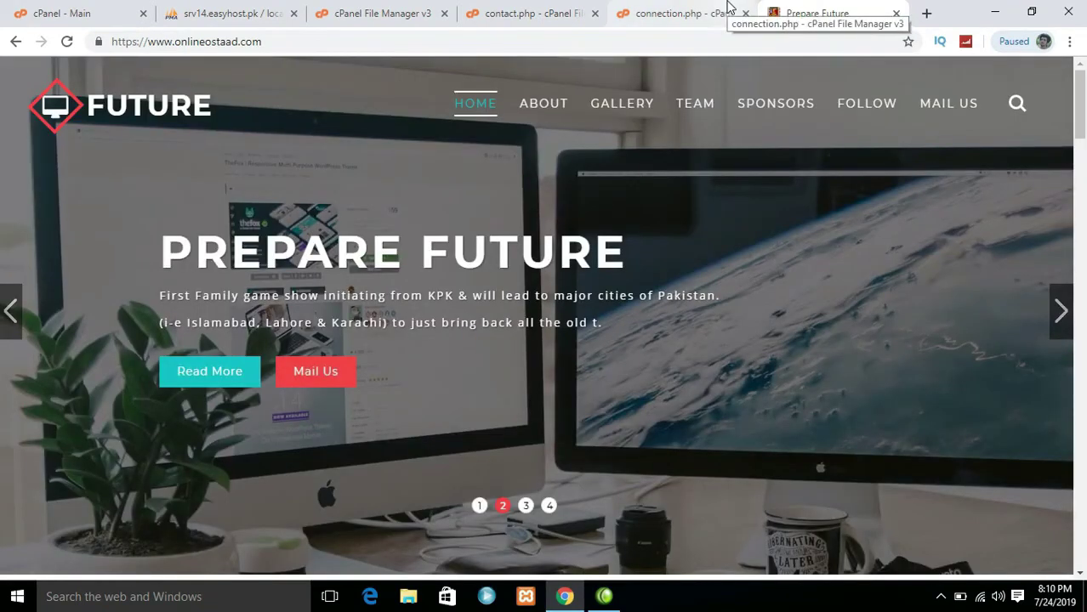